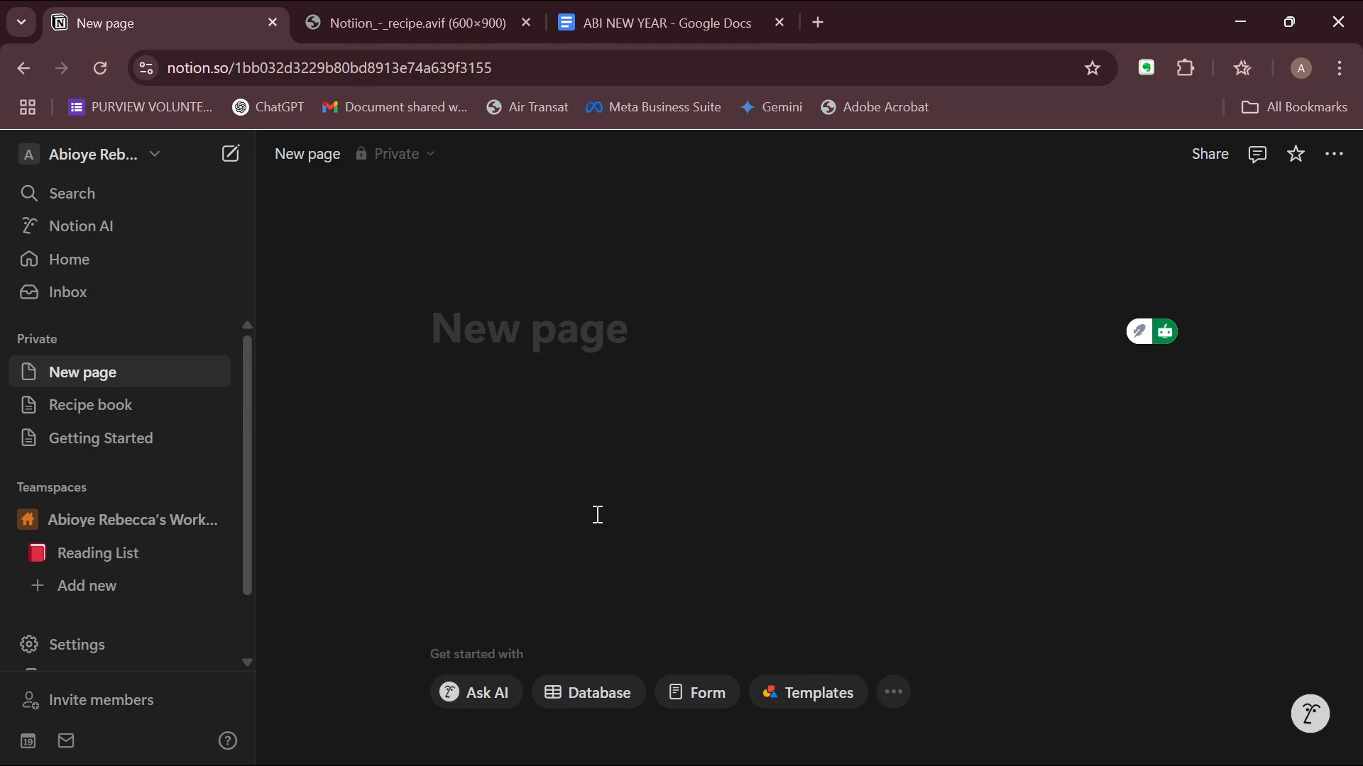
Title the new page "Recipe book".
{"action": "left_click", "coordinate": [568, 329]}
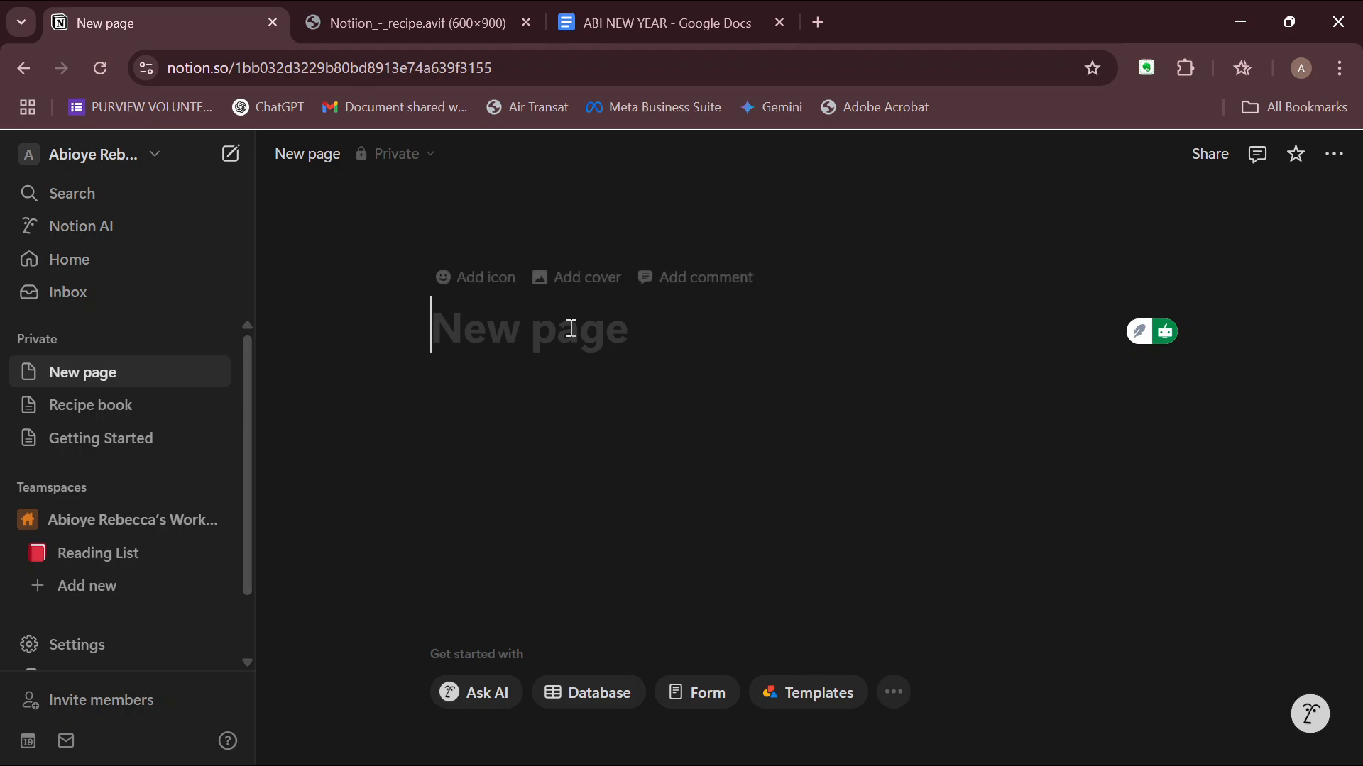
{"action": "type", "text": "Re"}
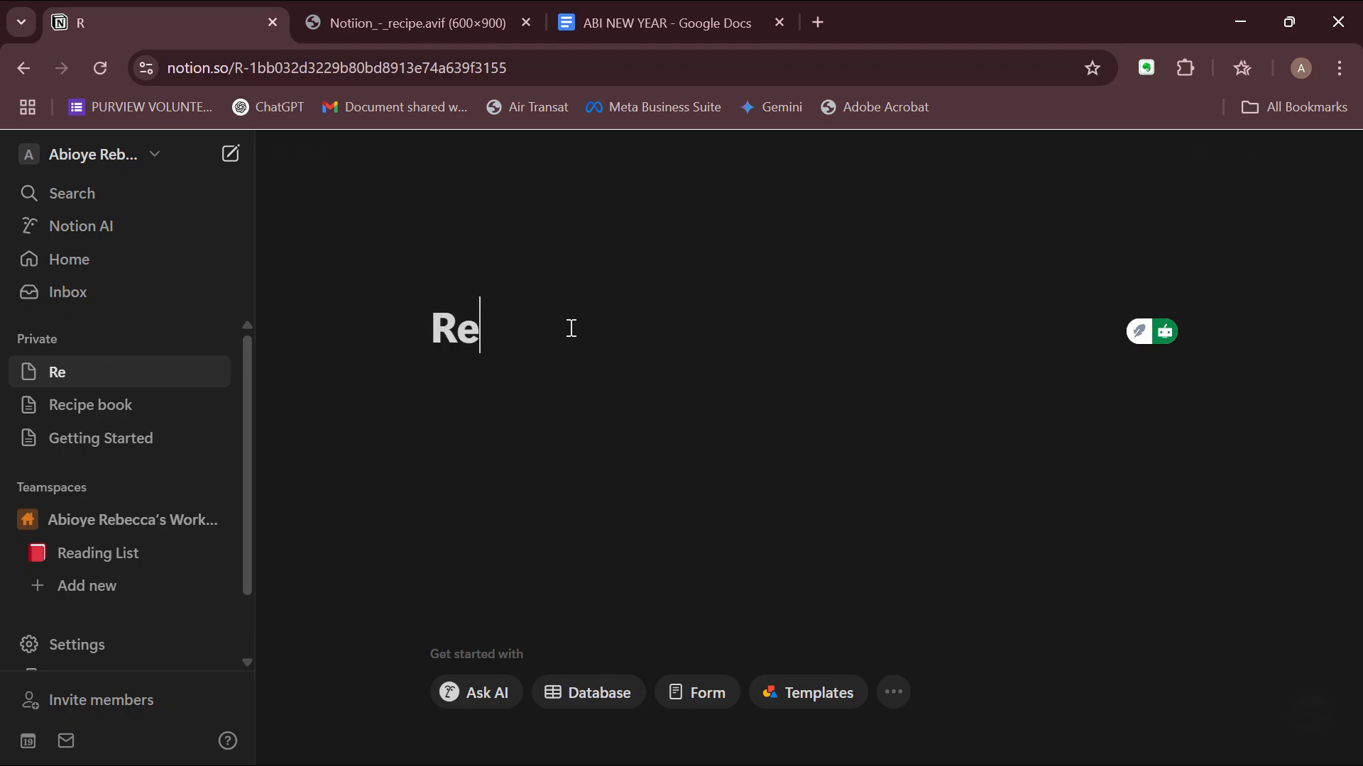
{"action": "type", "text": "cipe book"}
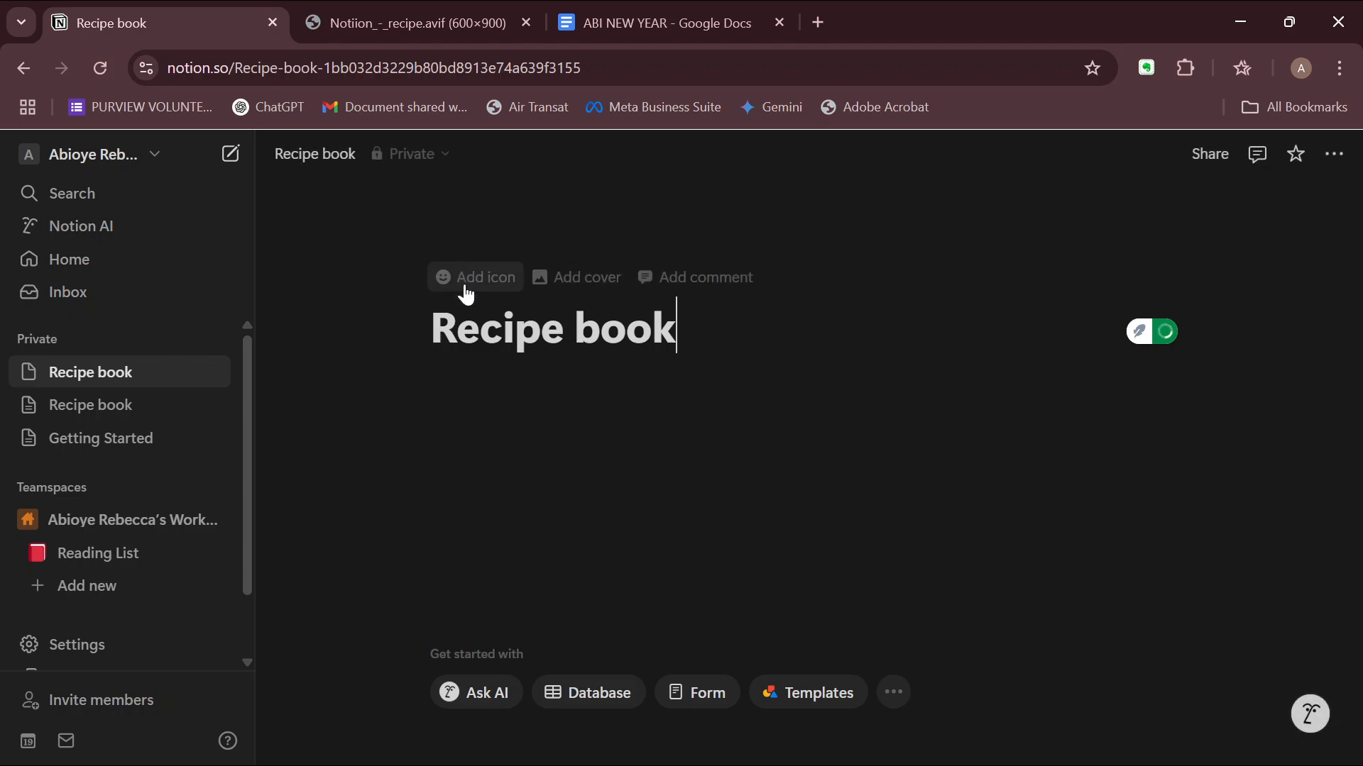
Add a fork-and-plate icon to the Recipe book page, filtering the icon set by "Kit".
{"action": "left_click", "coordinate": [469, 289]}
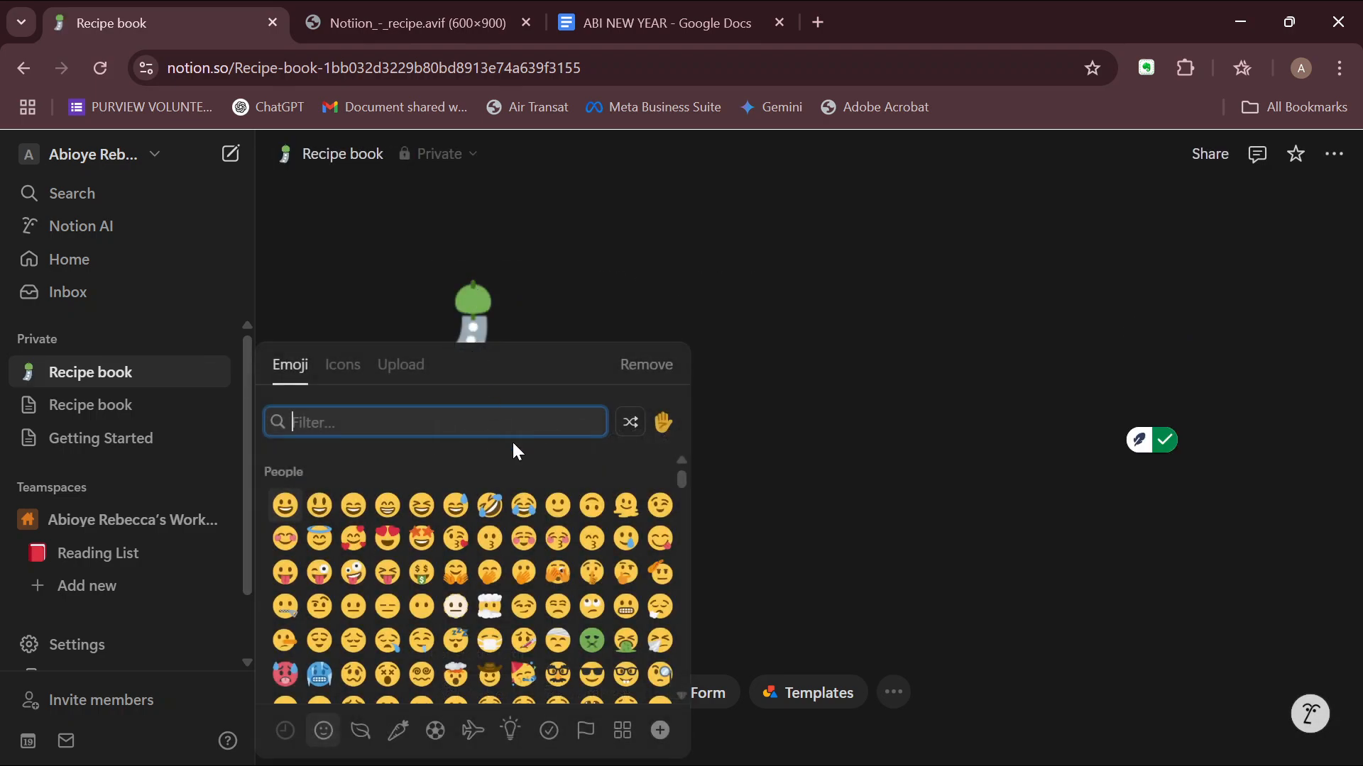
{"action": "left_click", "coordinate": [343, 378]}
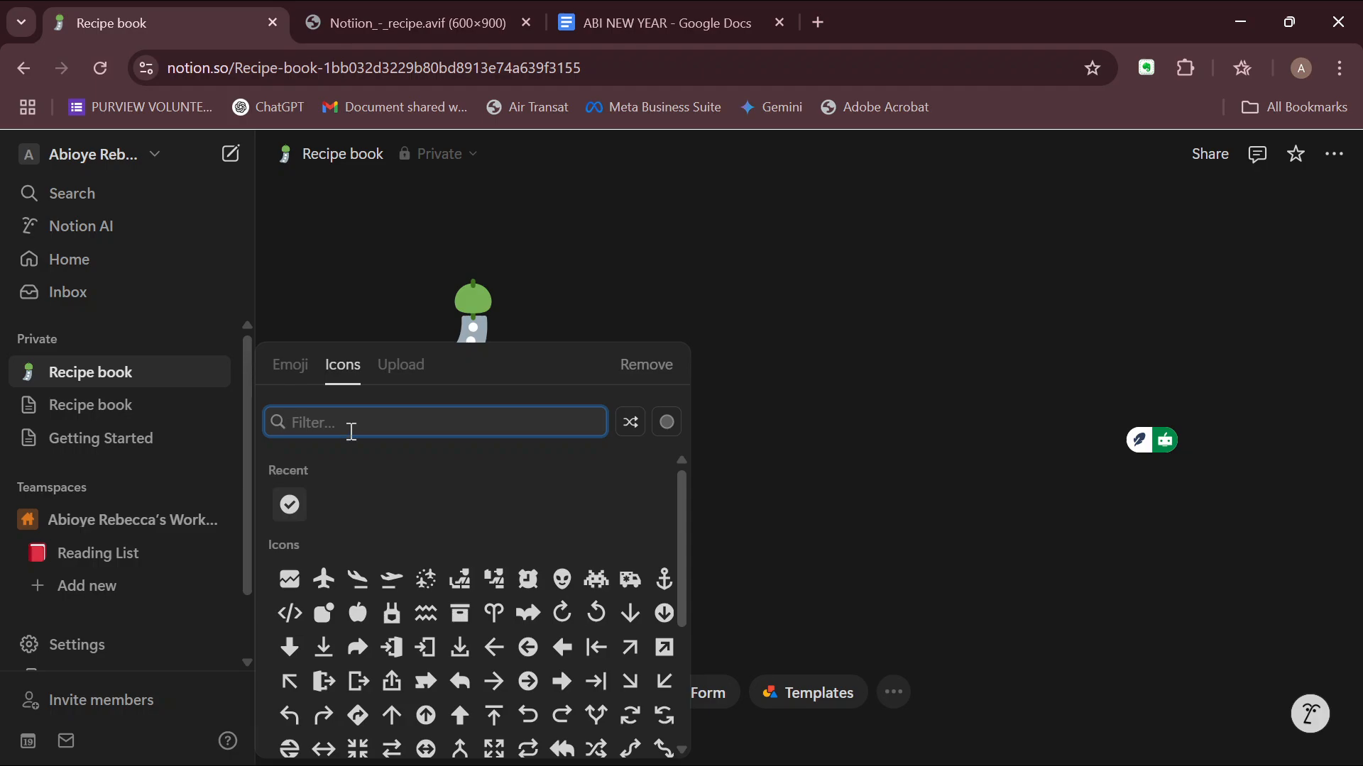
{"action": "type", "text": "Ki"}
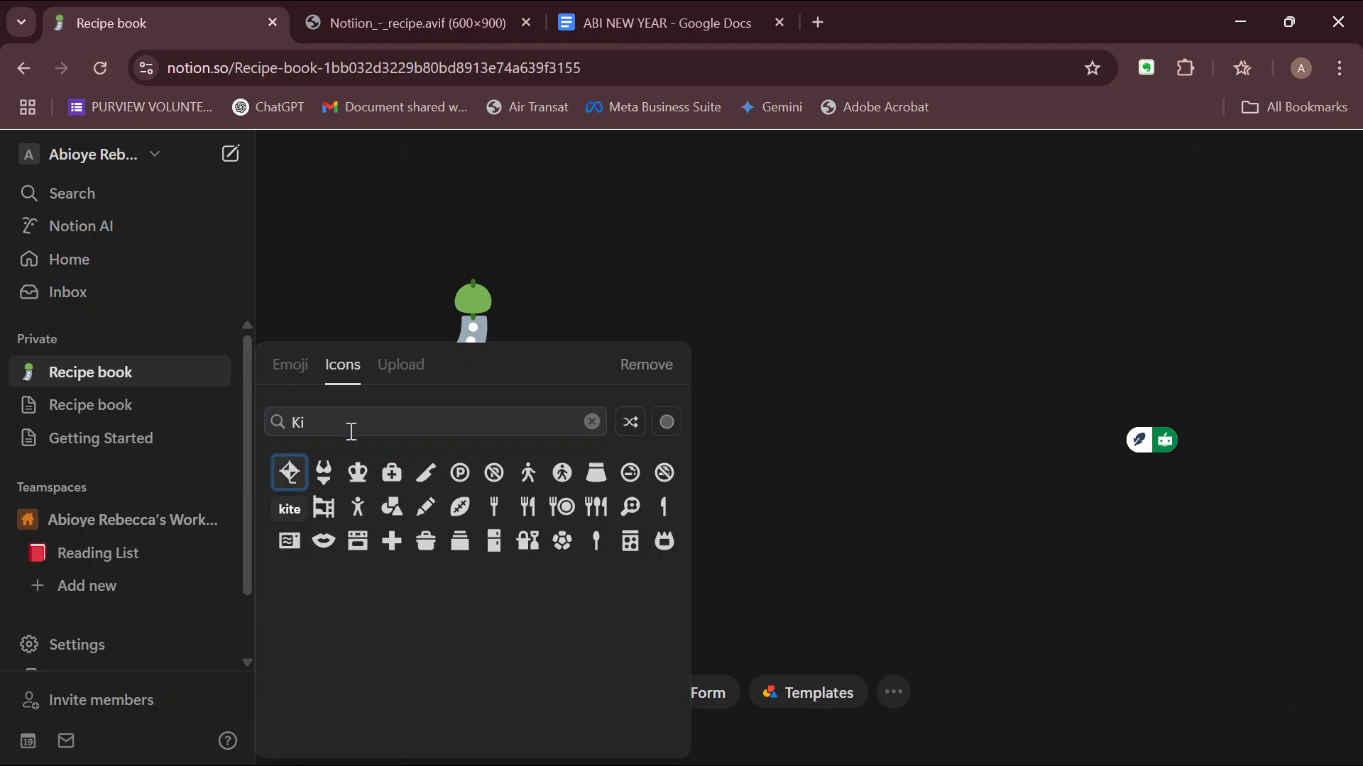
{"action": "type", "text": "t"}
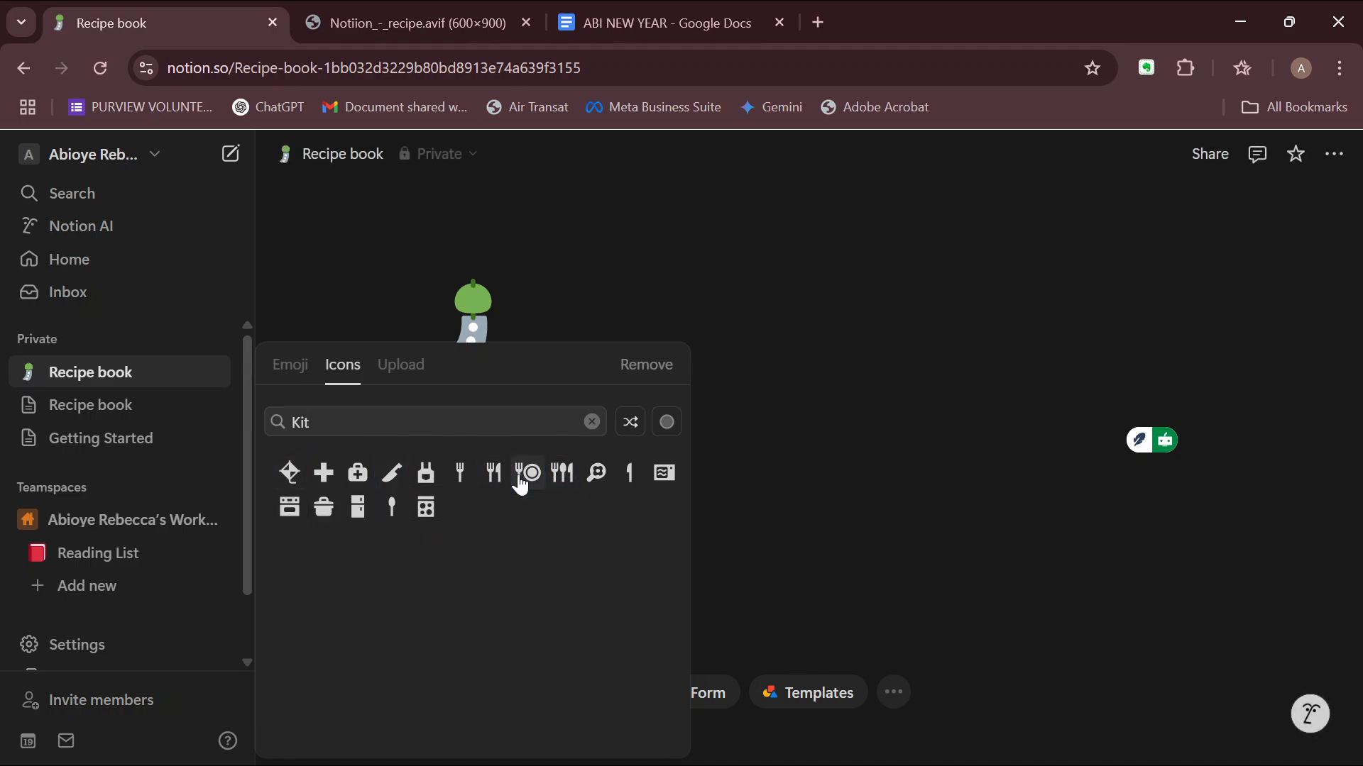
{"action": "mouse_move", "coordinate": [534, 479]}
{"action": "left_click", "coordinate": [528, 524]}
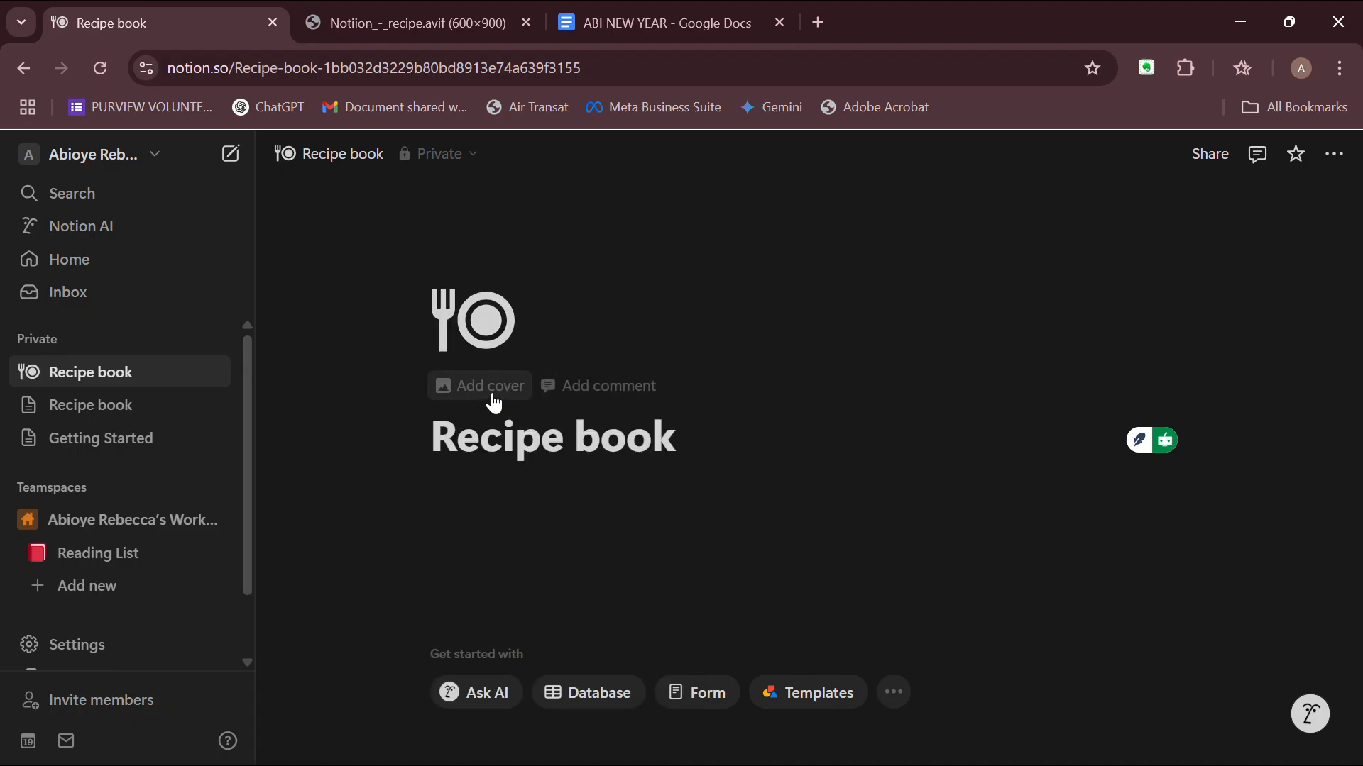
Turn the empty Recipe book page into a database with the Gallery layout.
{"action": "left_click", "coordinate": [511, 475]}
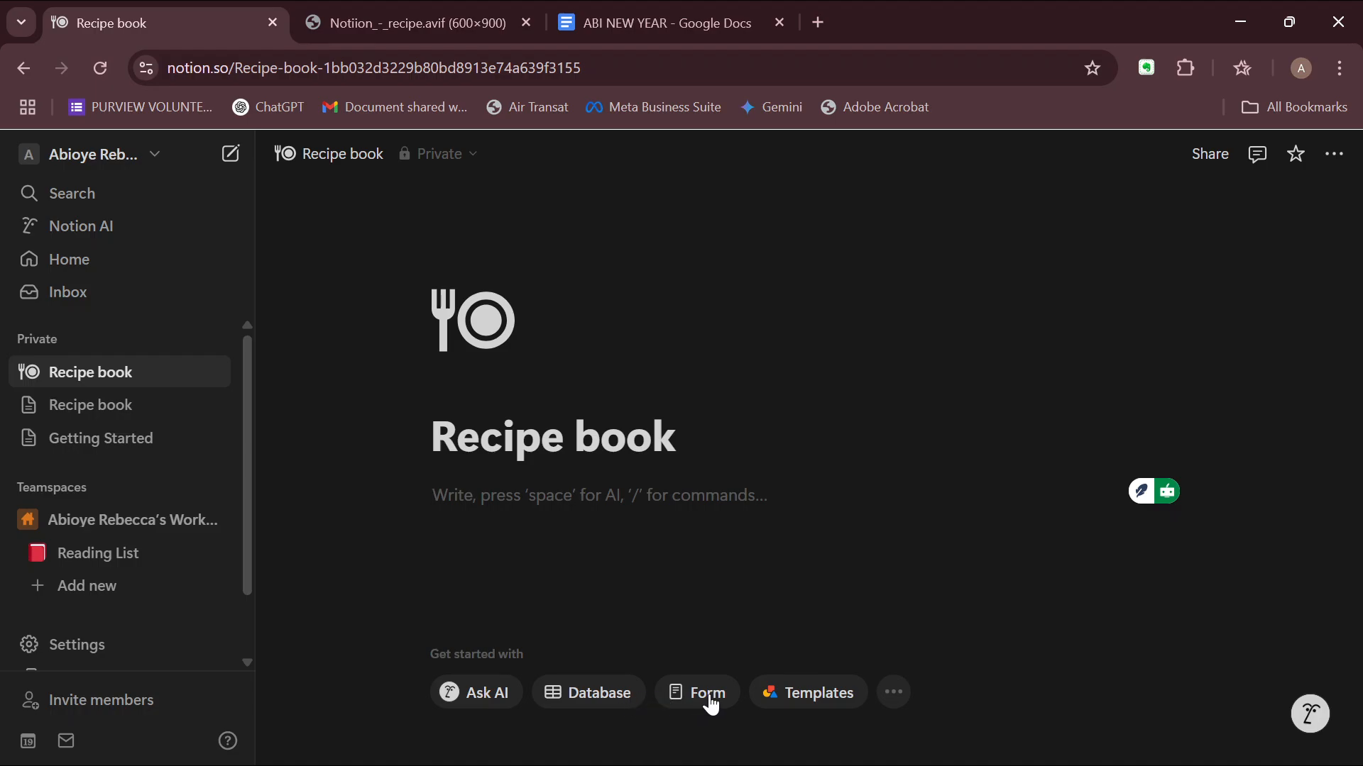
{"action": "left_click", "coordinate": [892, 695]}
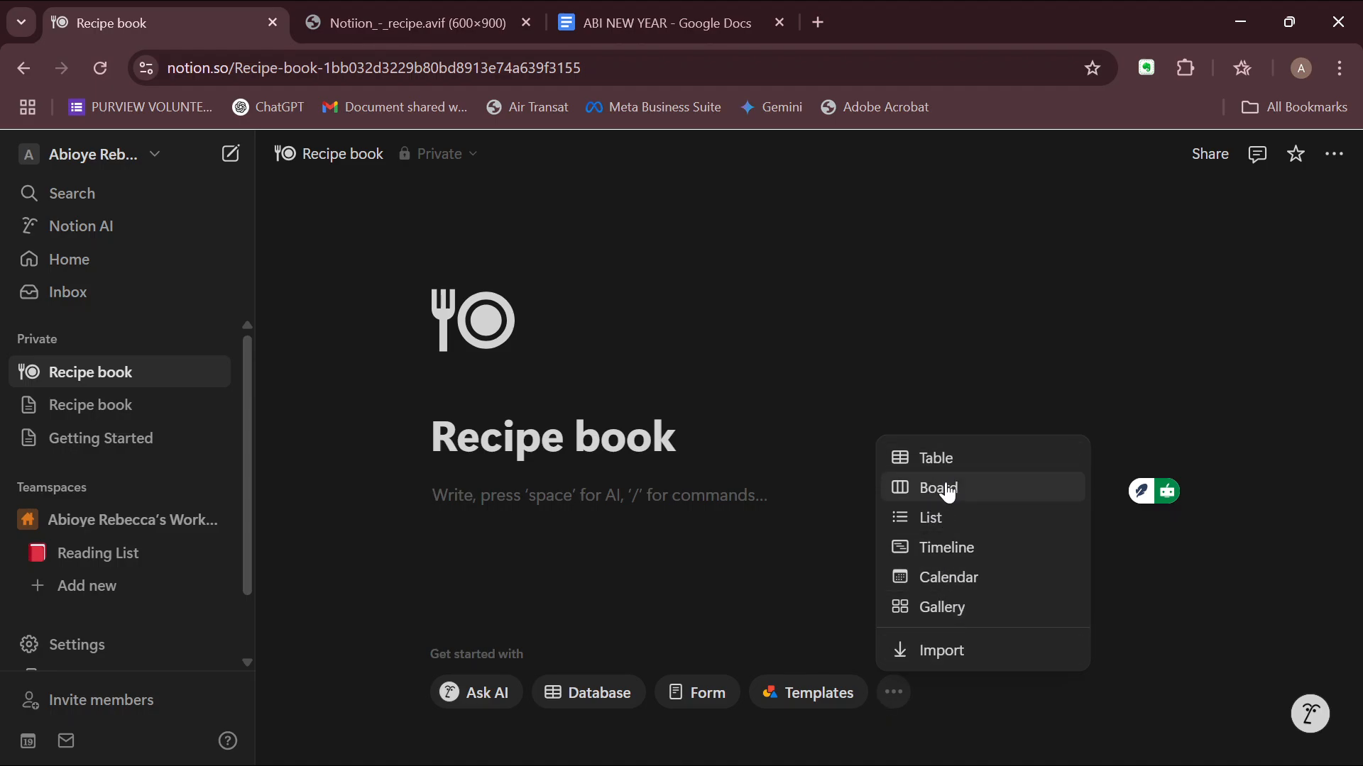
{"action": "left_click", "coordinate": [949, 607]}
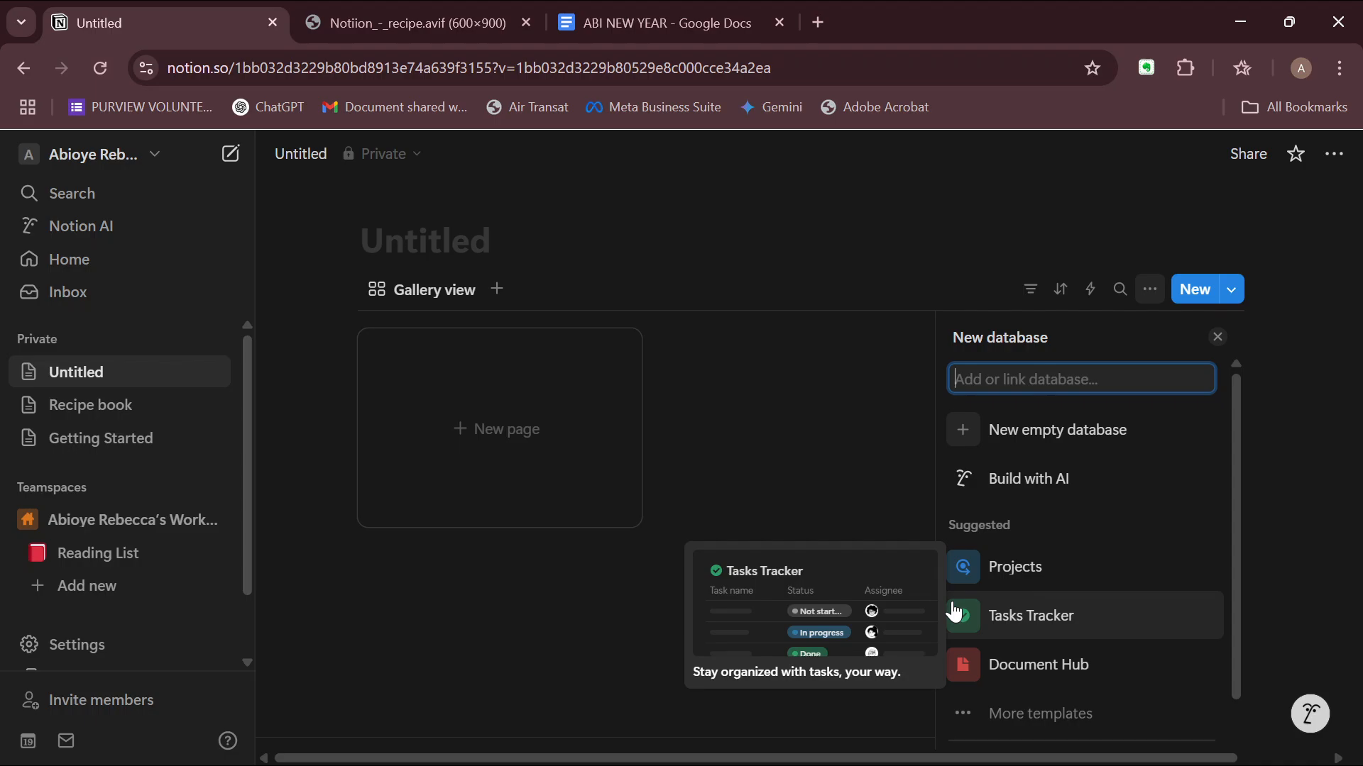
Create a new page card in the gallery and title it "Honey Pancakes".
{"action": "left_click", "coordinate": [519, 438]}
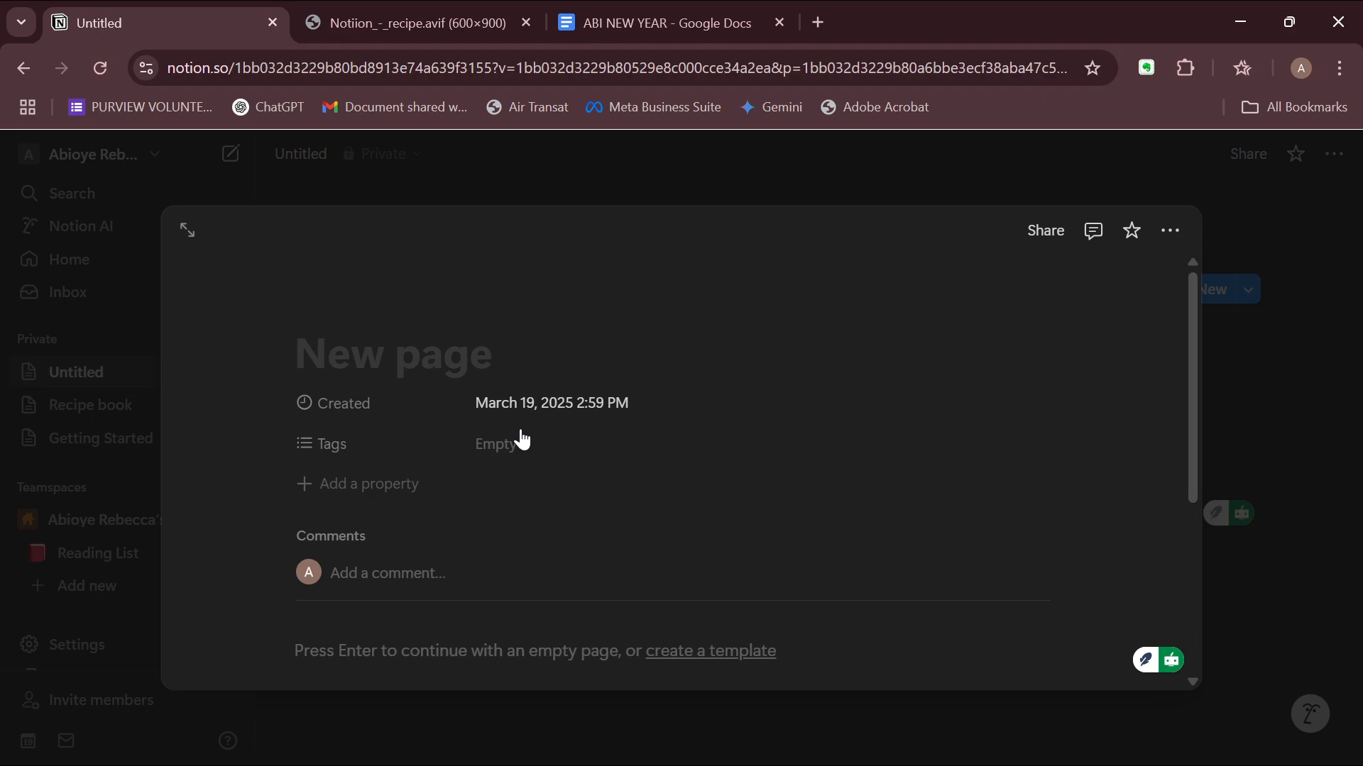
{"action": "type", "text": "H"}
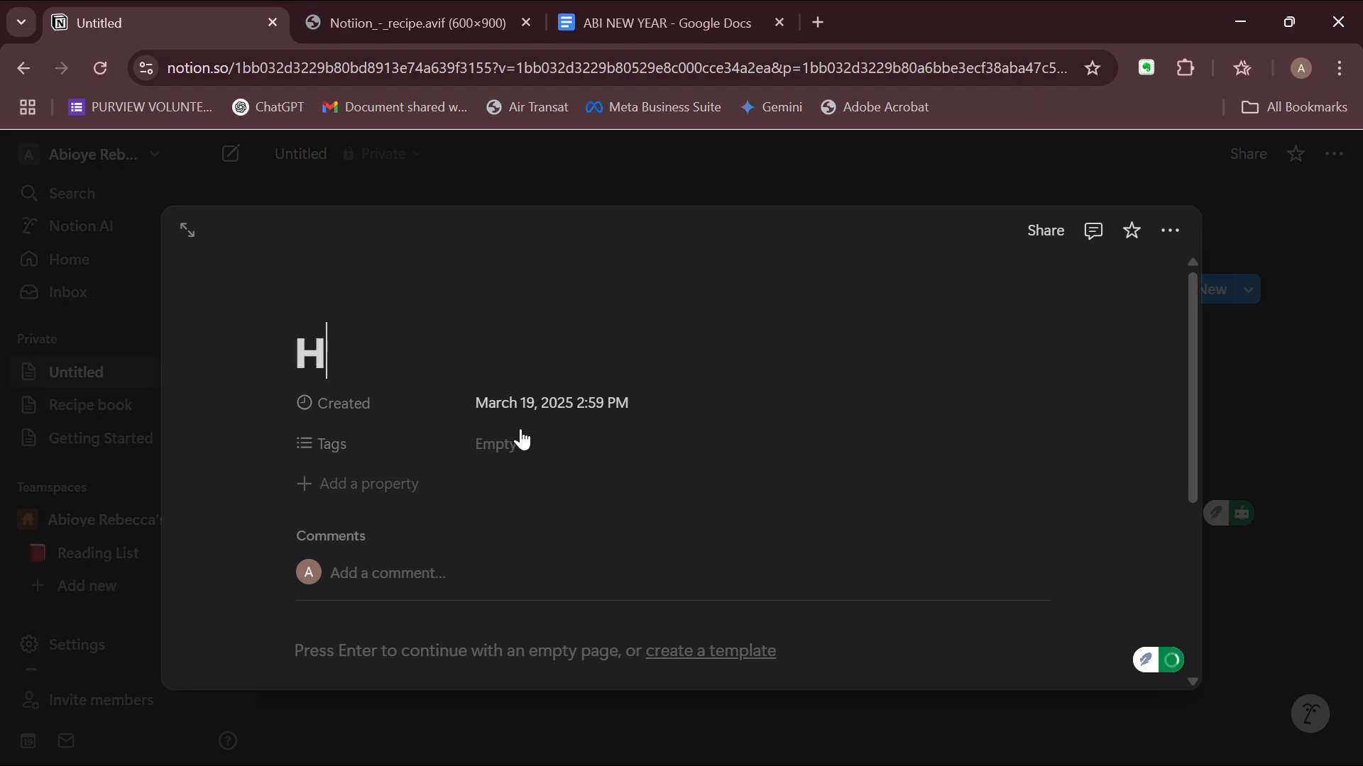
{"action": "type", "text": "oney "}
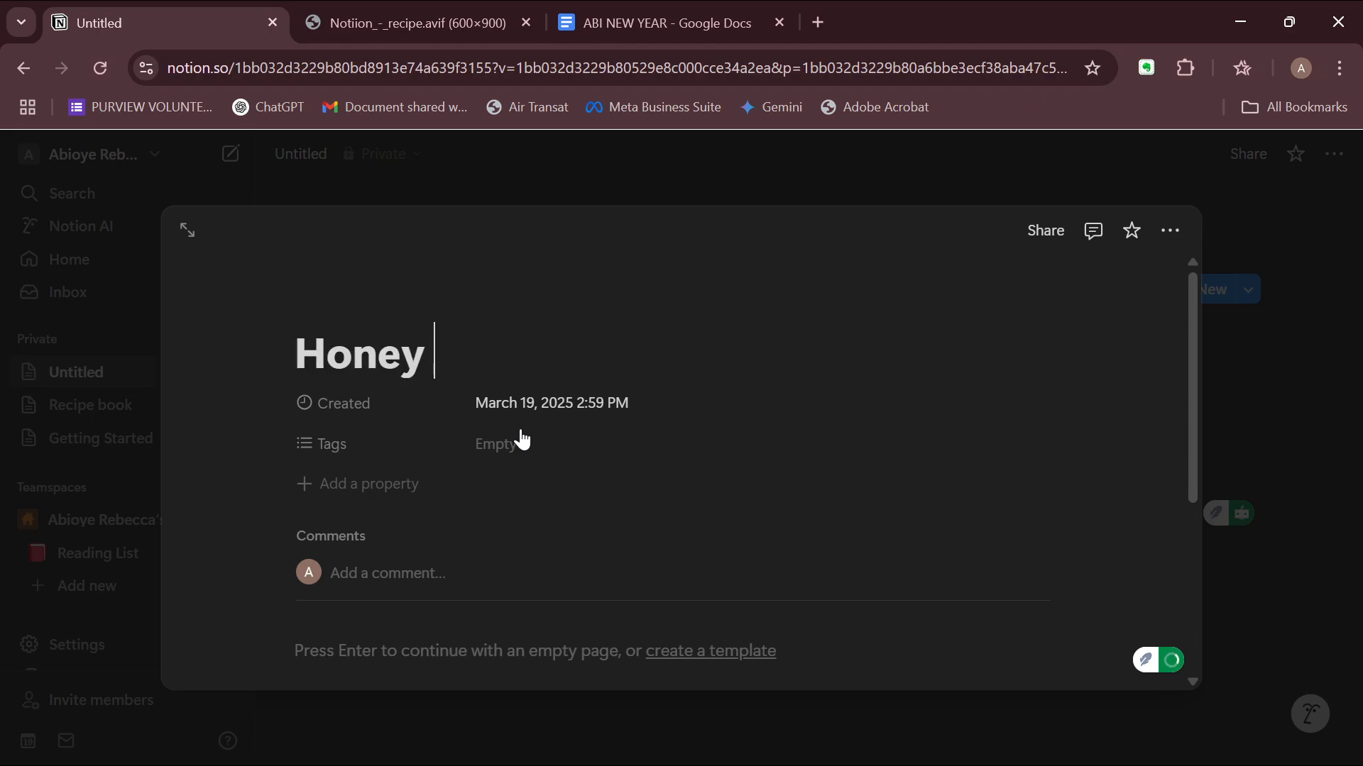
{"action": "type", "text": "Pancakes"}
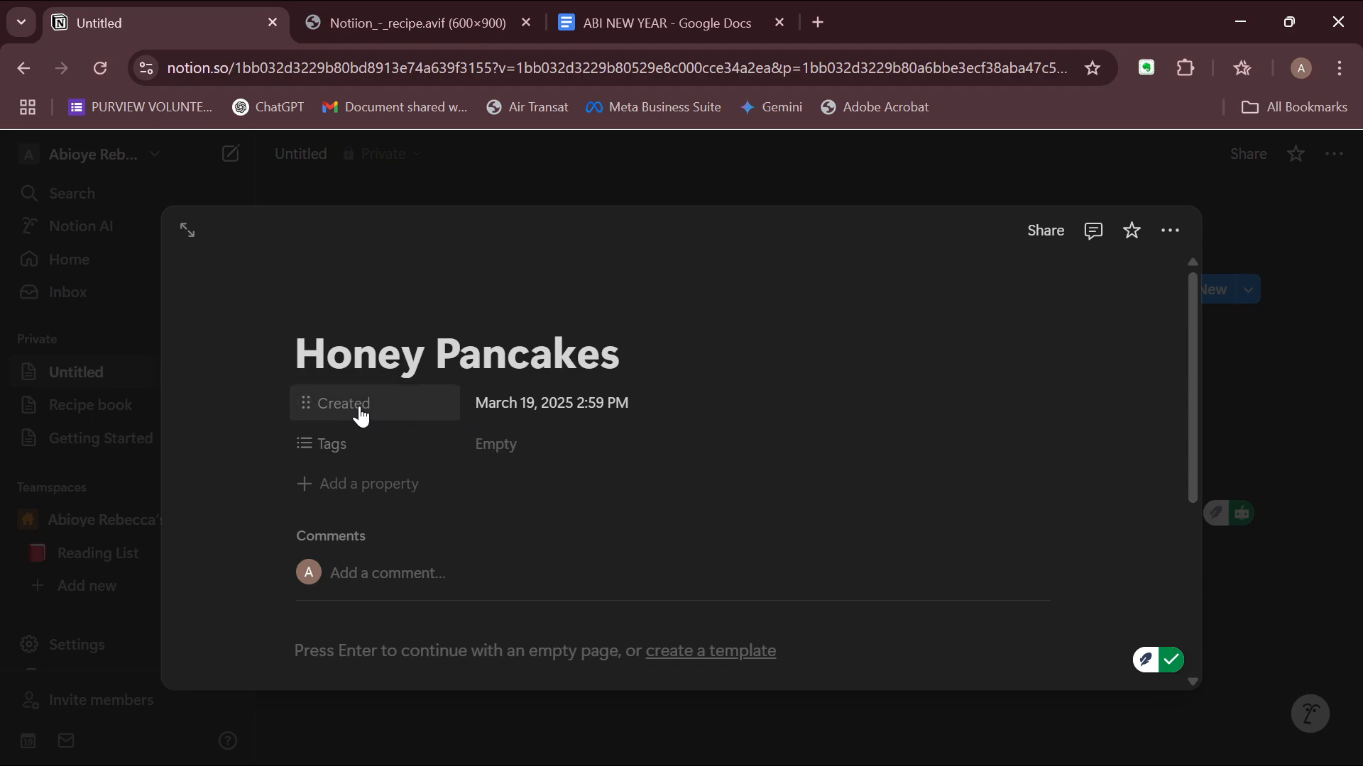
{"action": "left_click", "coordinate": [364, 447]}
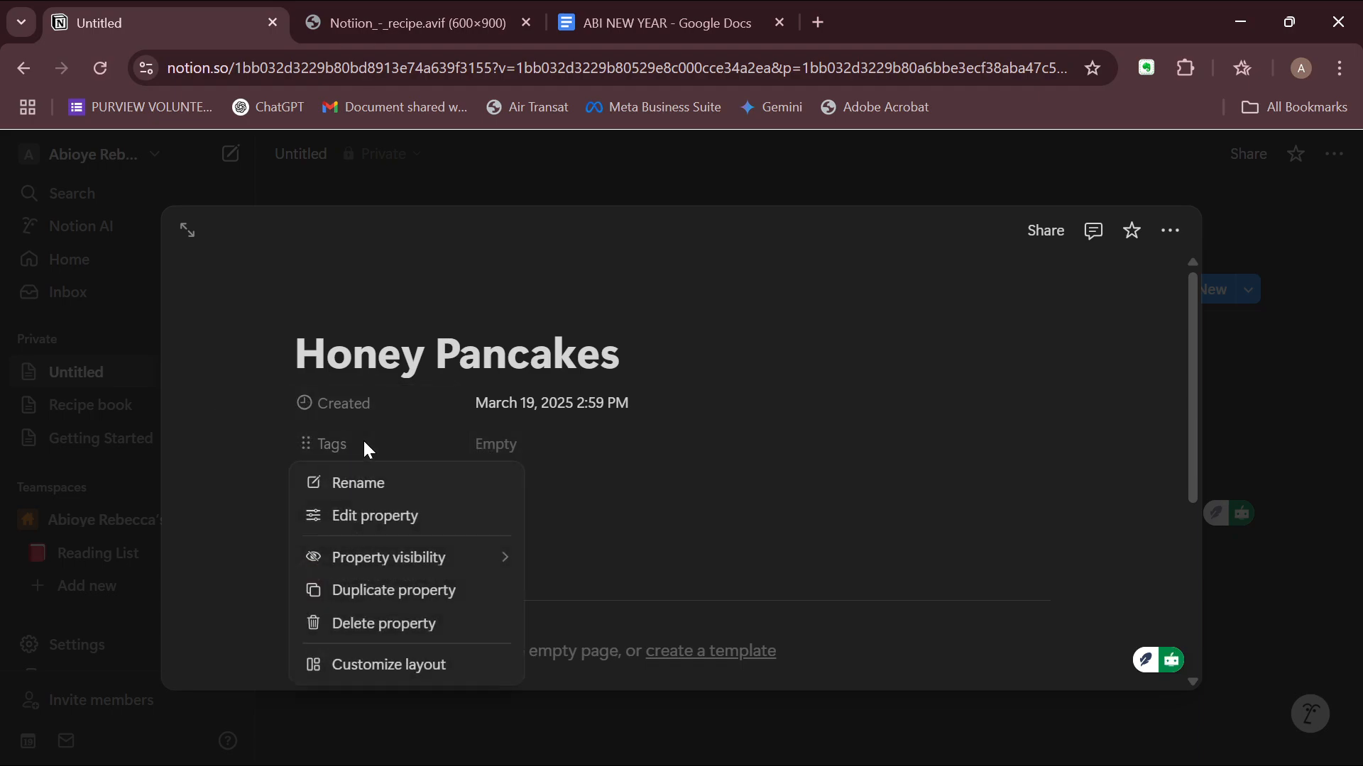
{"action": "left_click", "coordinate": [378, 523]}
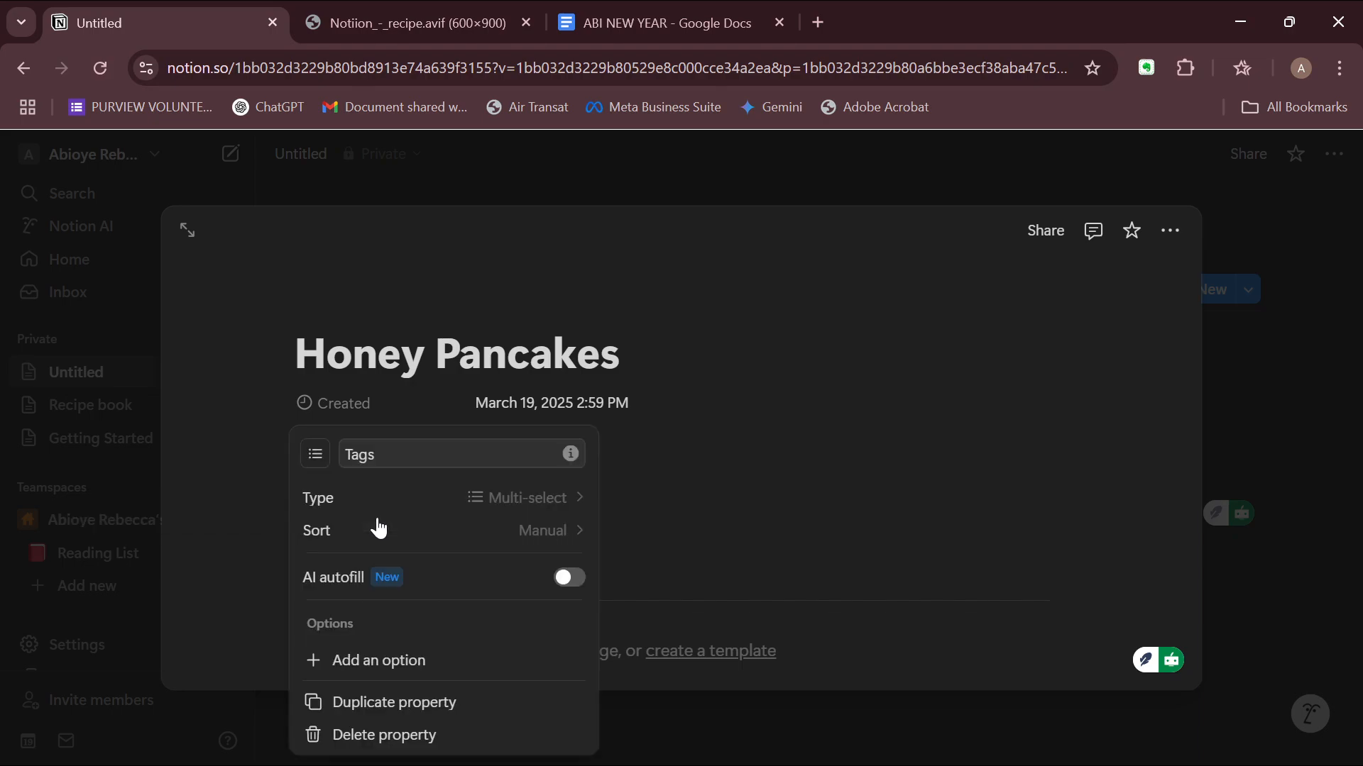
{"action": "left_click", "coordinate": [399, 448]}
{"action": "double_click", "coordinate": [401, 448]}
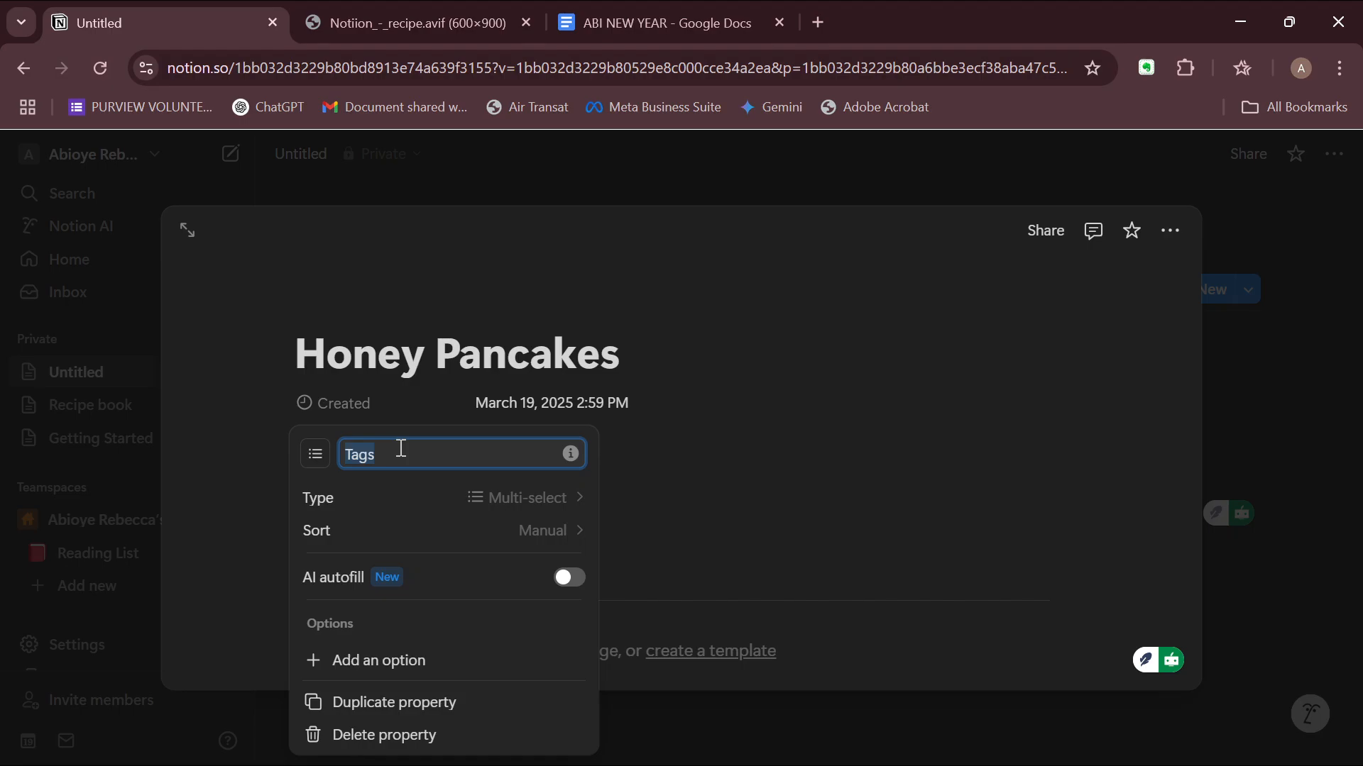
{"action": "type", "text": "Bre"}
{"action": "key", "text": "BackSpace"}
{"action": "key", "text": "BackSpace"}
{"action": "key", "text": "BackSpace"}
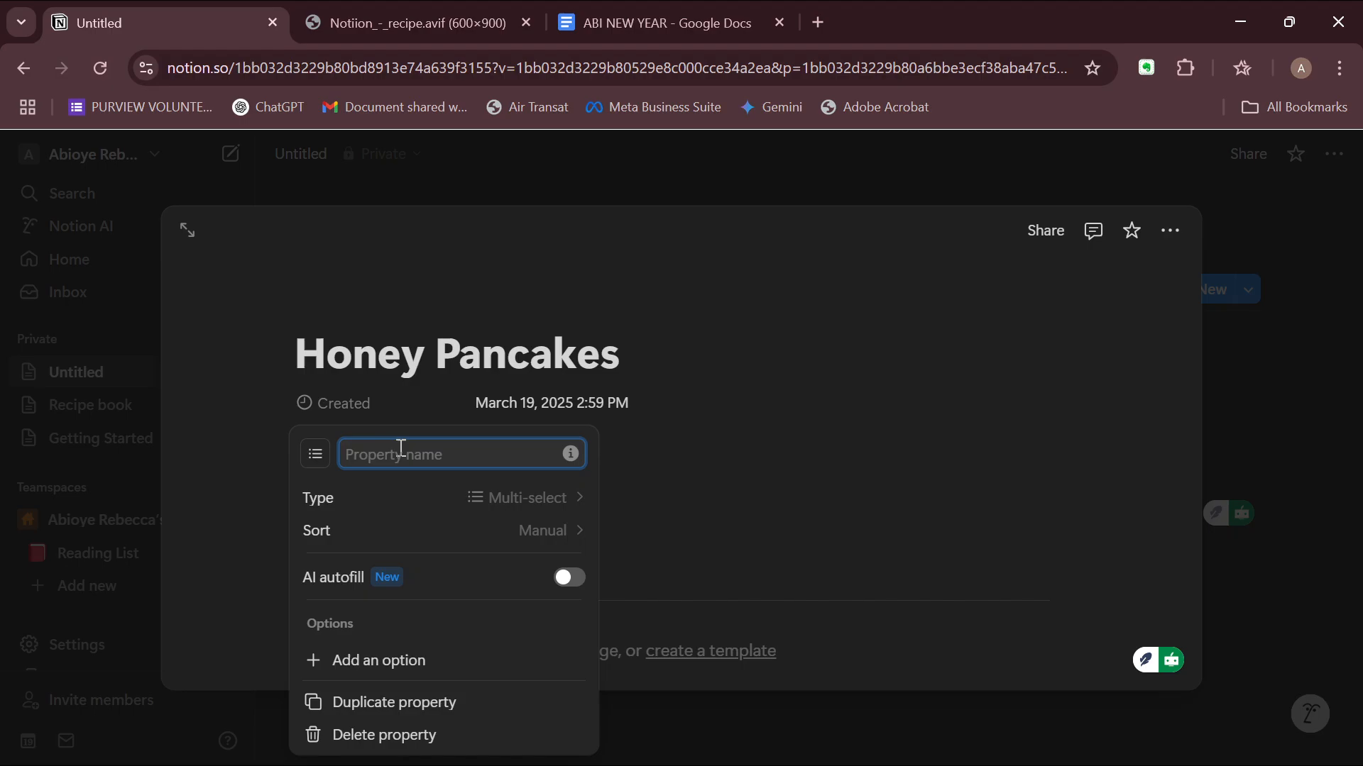
{"action": "left_click", "coordinate": [623, 487]}
{"action": "left_click", "coordinate": [533, 432]}
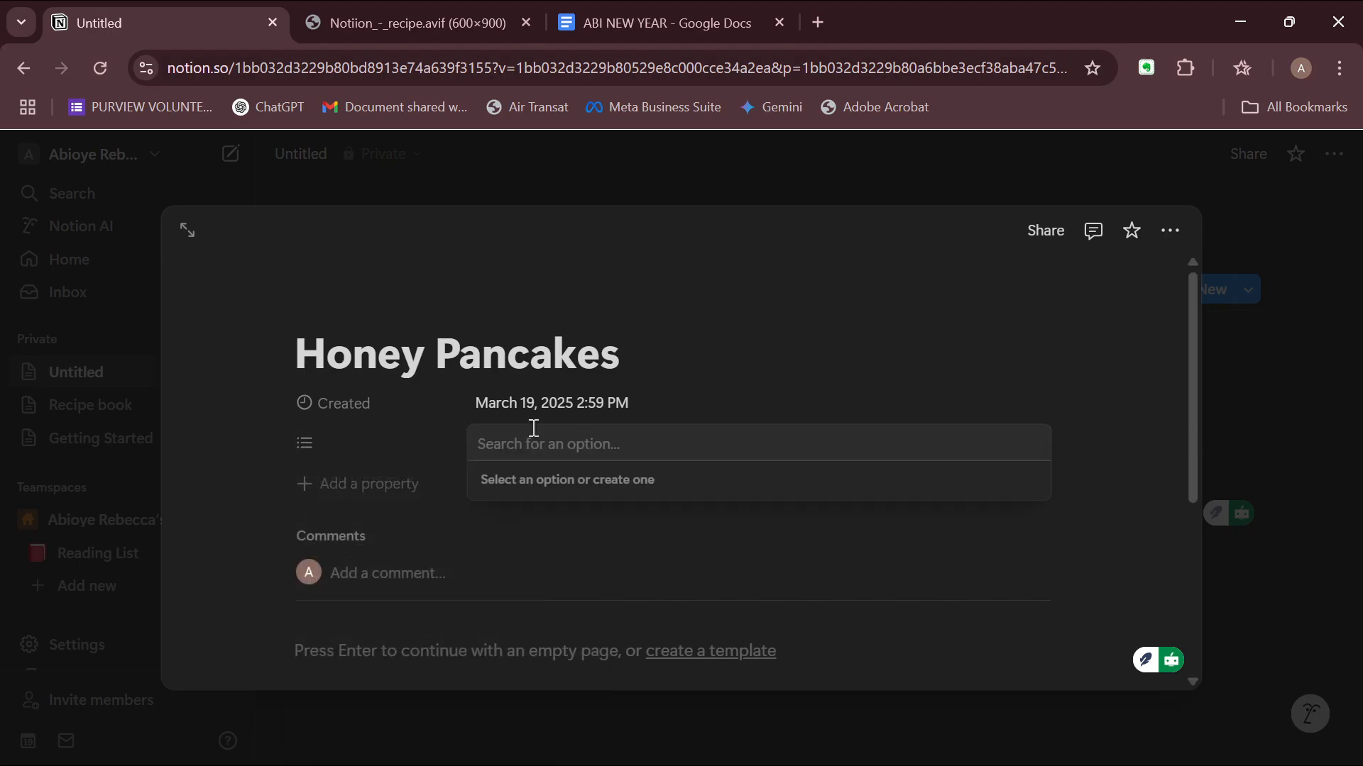
{"action": "type", "text": "Bre"}
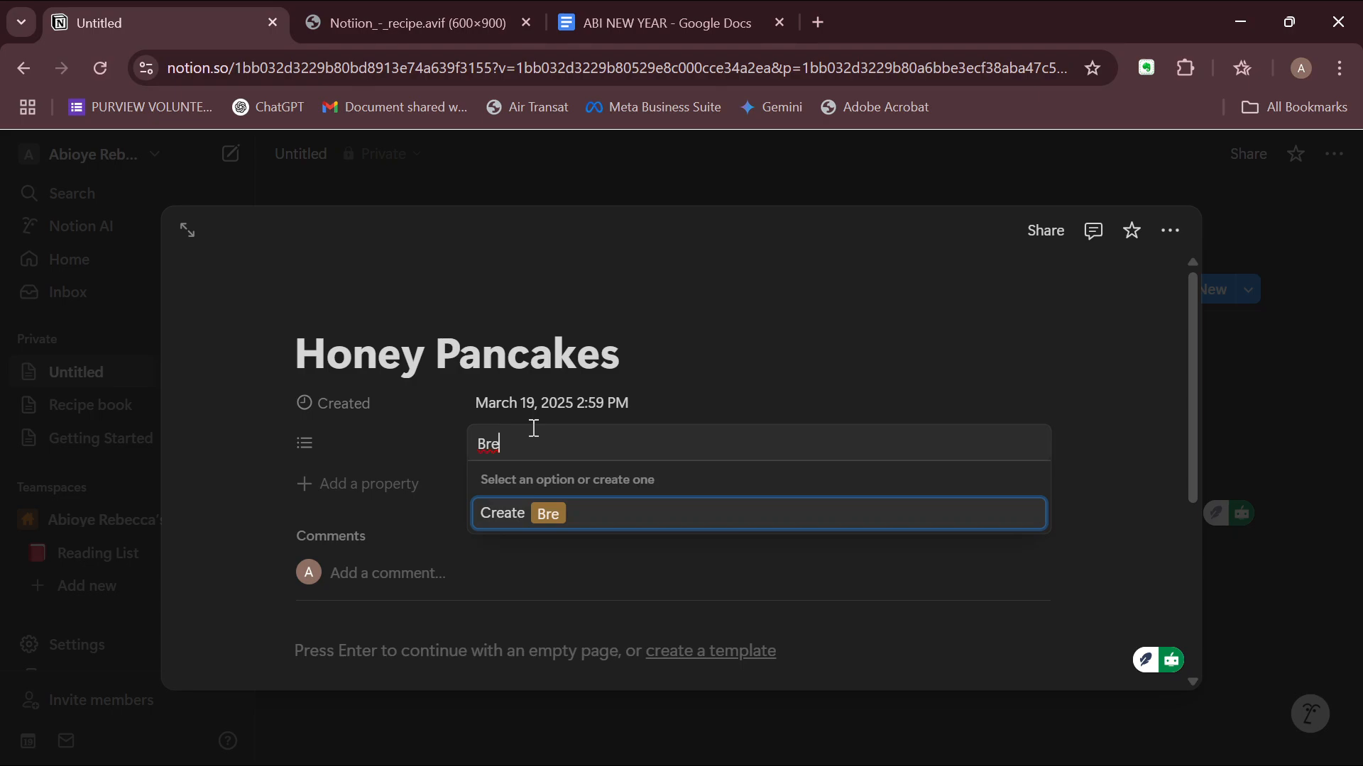
{"action": "left_click", "coordinate": [423, 435]}
Name the unnamed multi-select property of the Honey Pancakes page "Breakfast".
{"action": "left_click", "coordinate": [398, 442]}
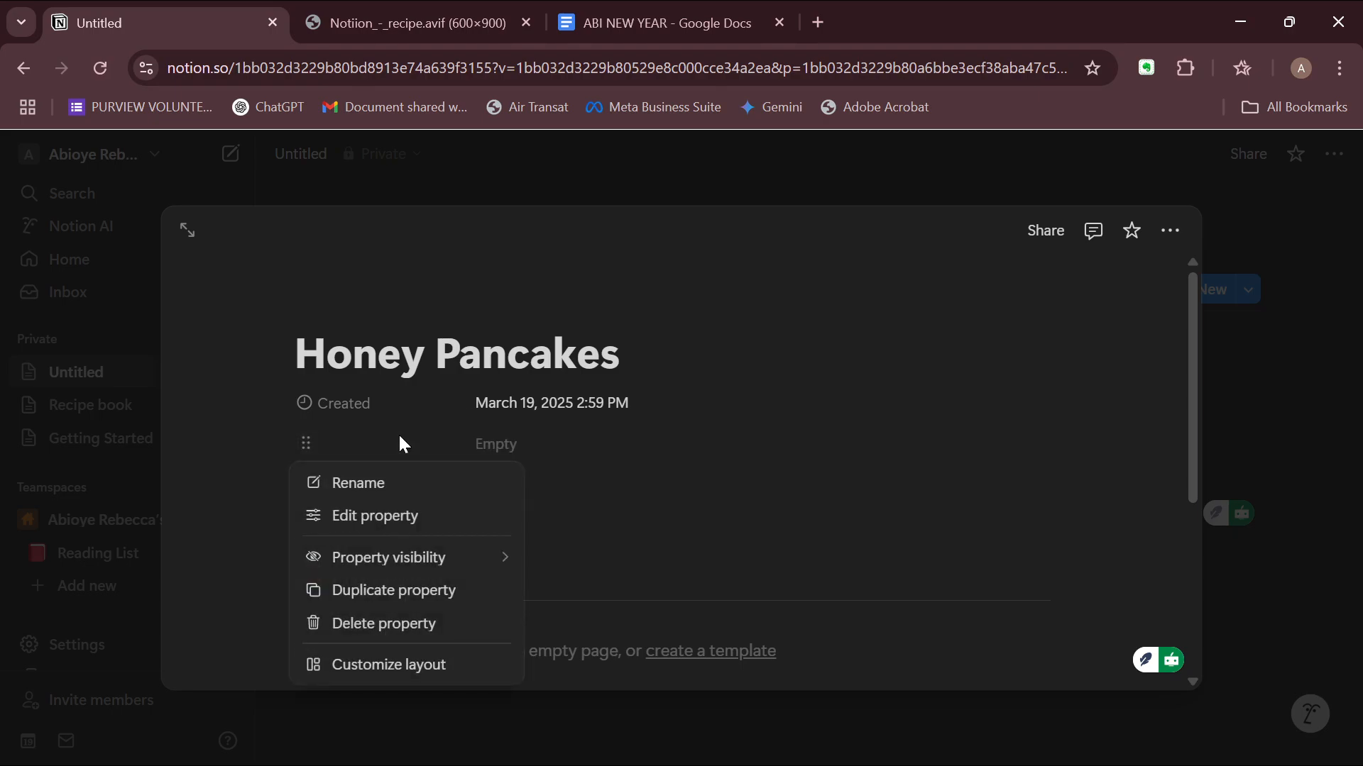
{"action": "left_click", "coordinate": [393, 503]}
{"action": "type", "text": "B"}
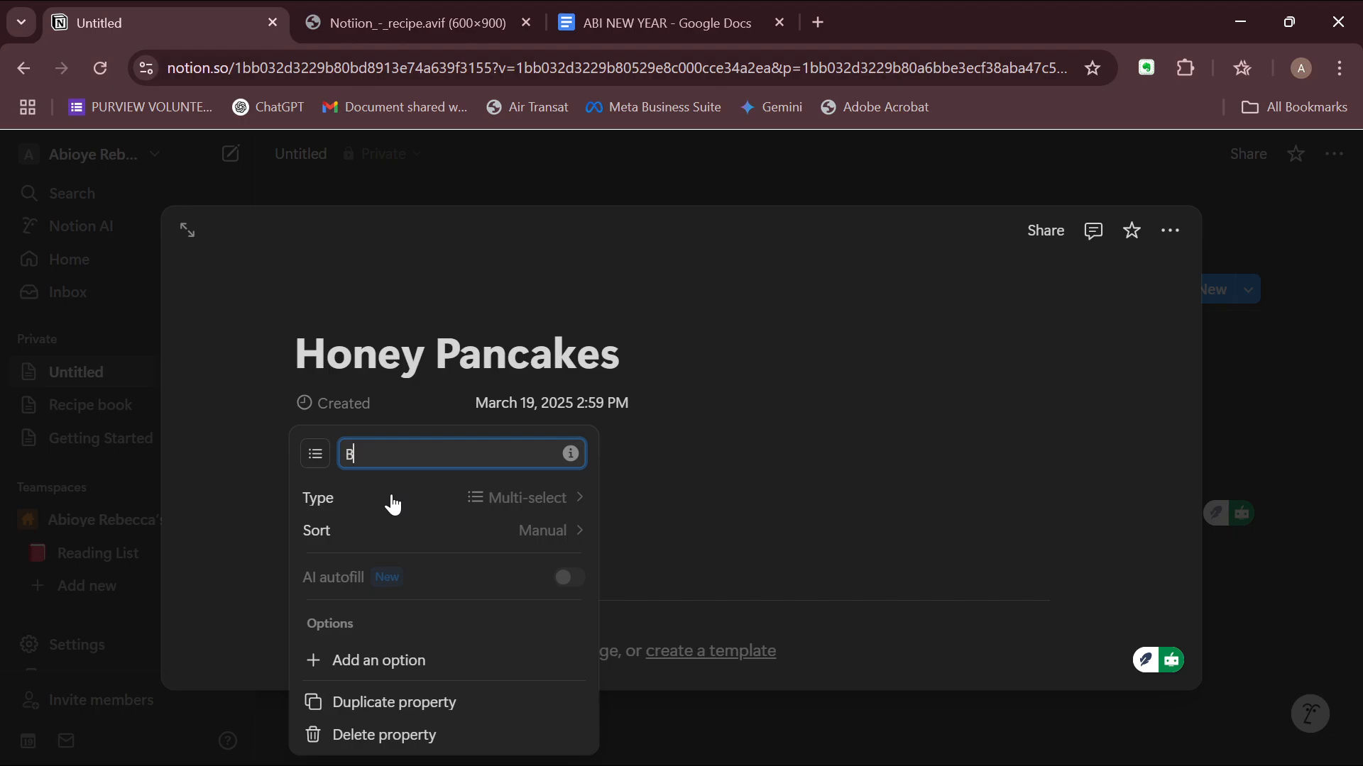
{"action": "type", "text": "reakfast"}
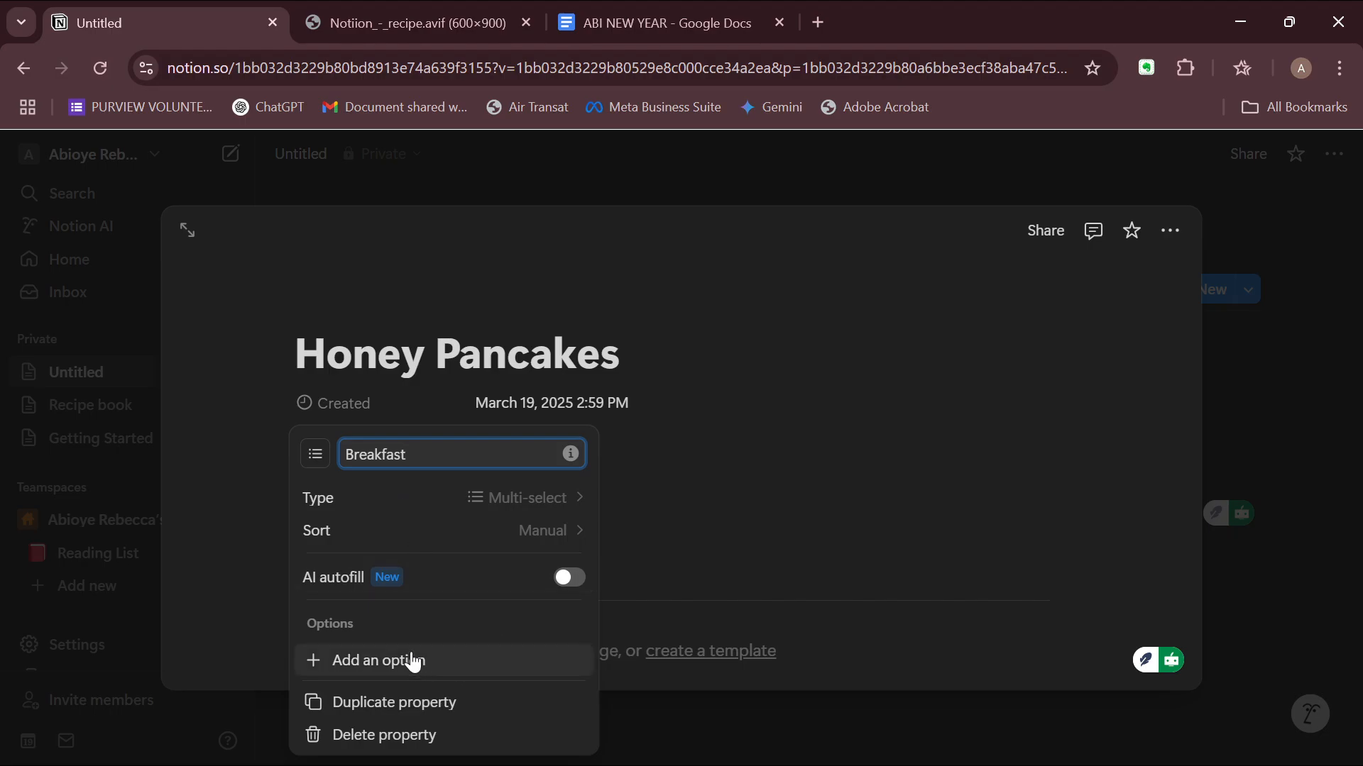
{"action": "left_click", "coordinate": [841, 544]}
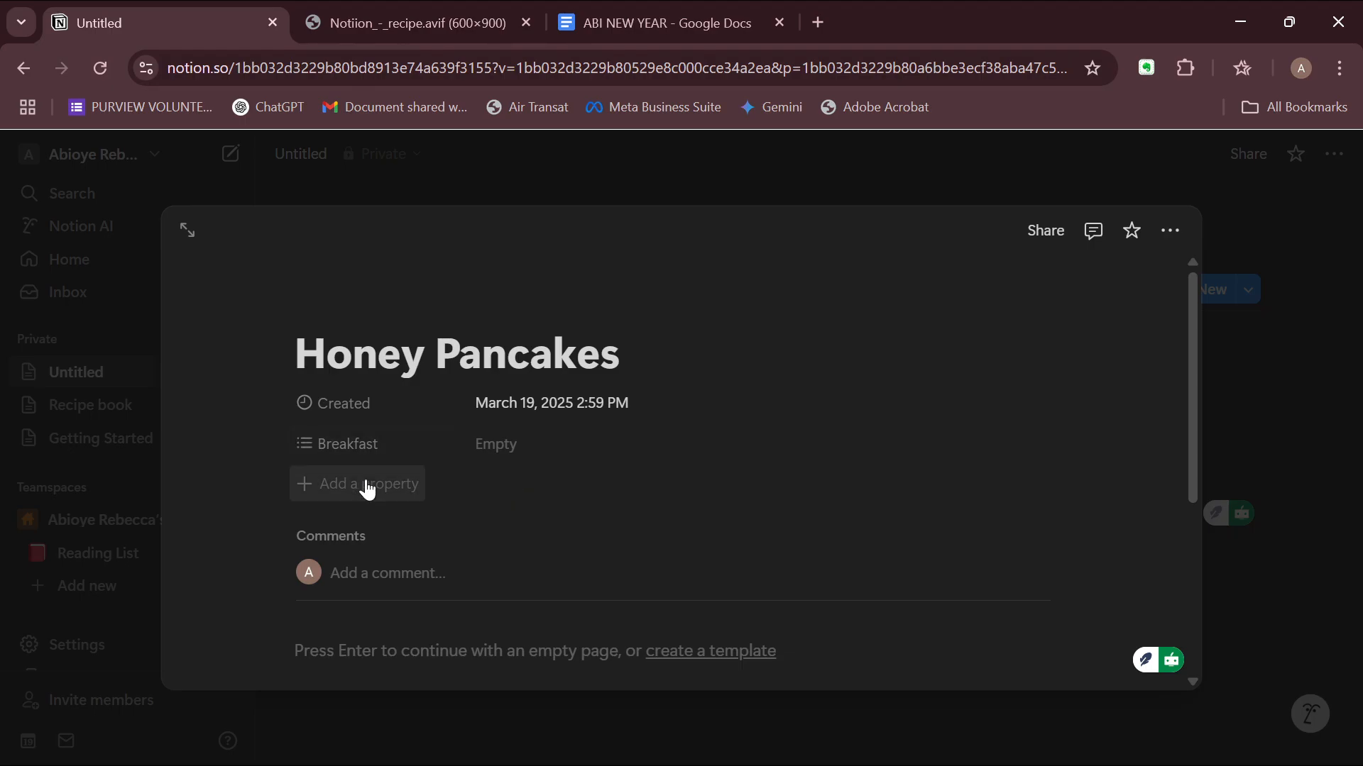
Add a text property named "ingredients" to the Honey Pancakes page.
{"action": "left_click", "coordinate": [367, 485]}
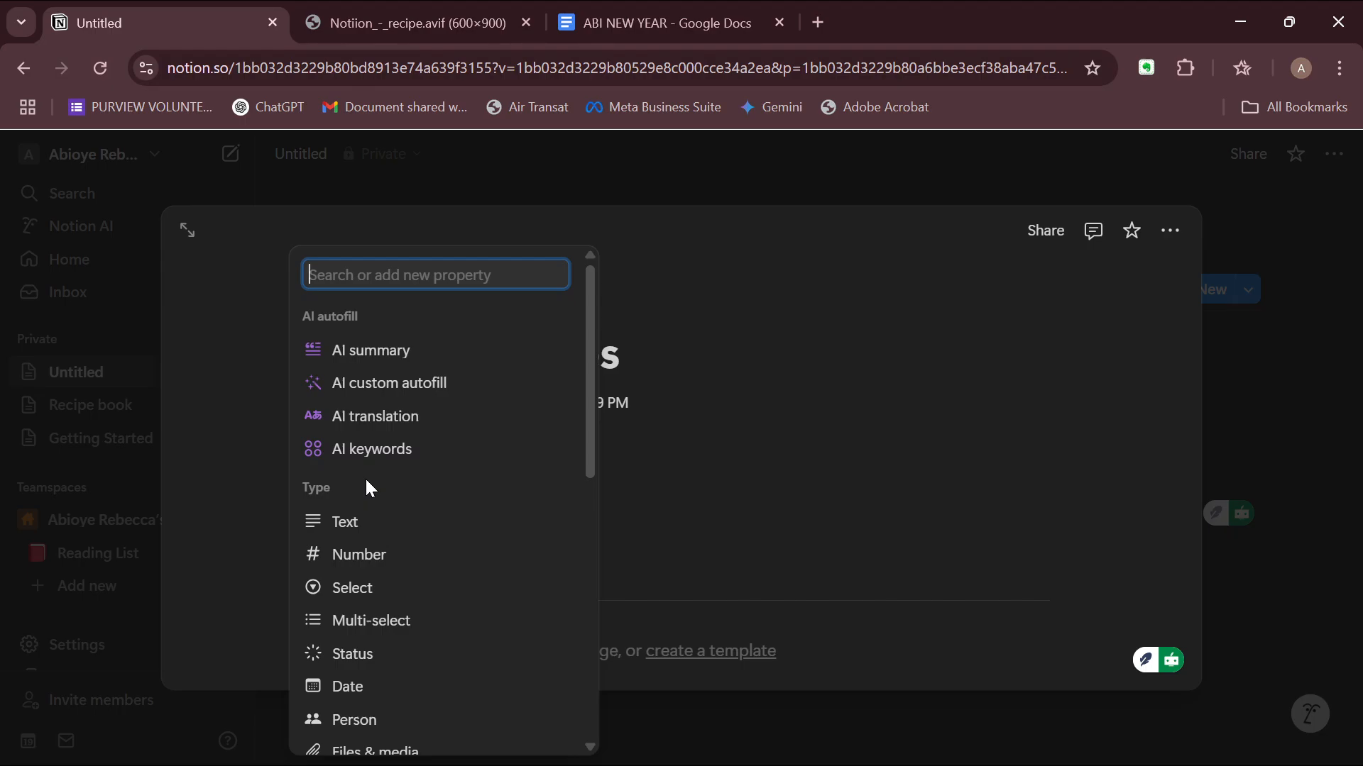
{"action": "type", "text": "ingre"}
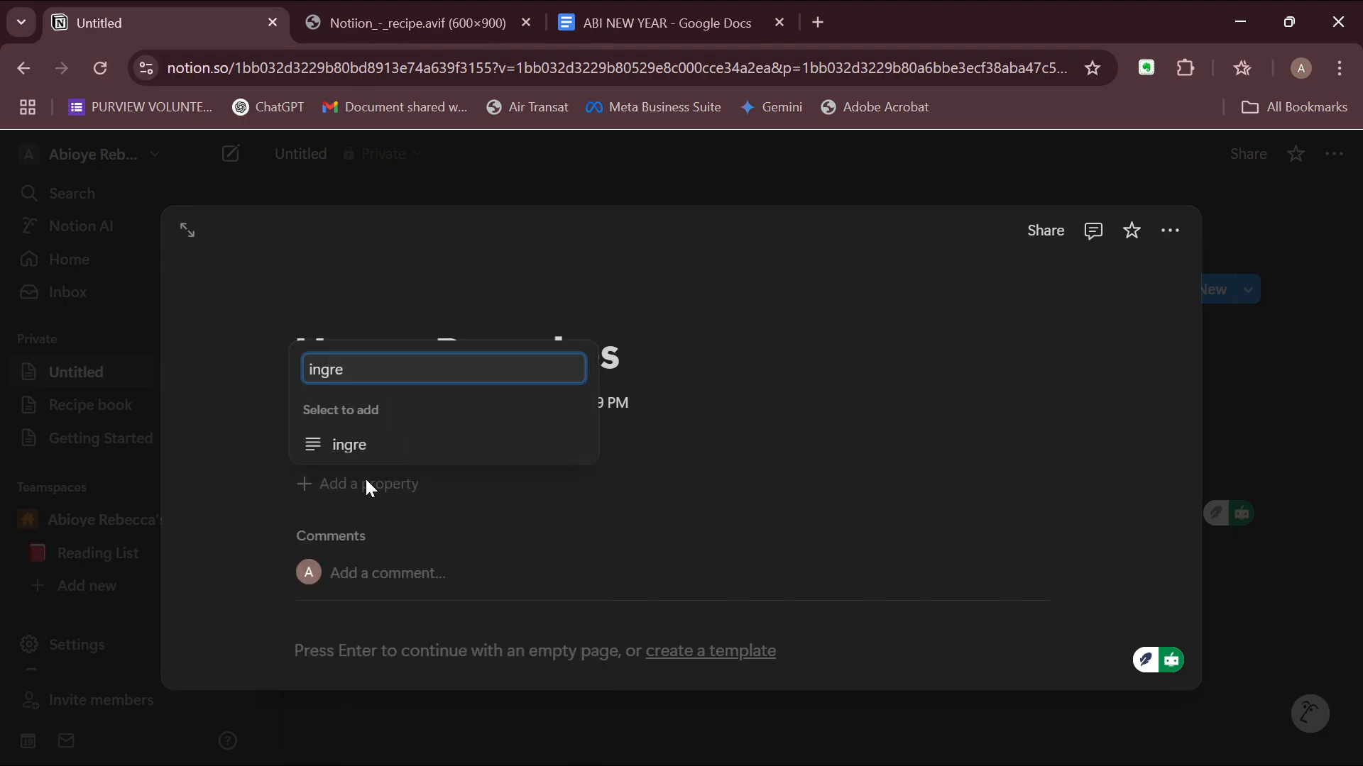
{"action": "type", "text": "dients"}
{"action": "left_click", "coordinate": [472, 447]}
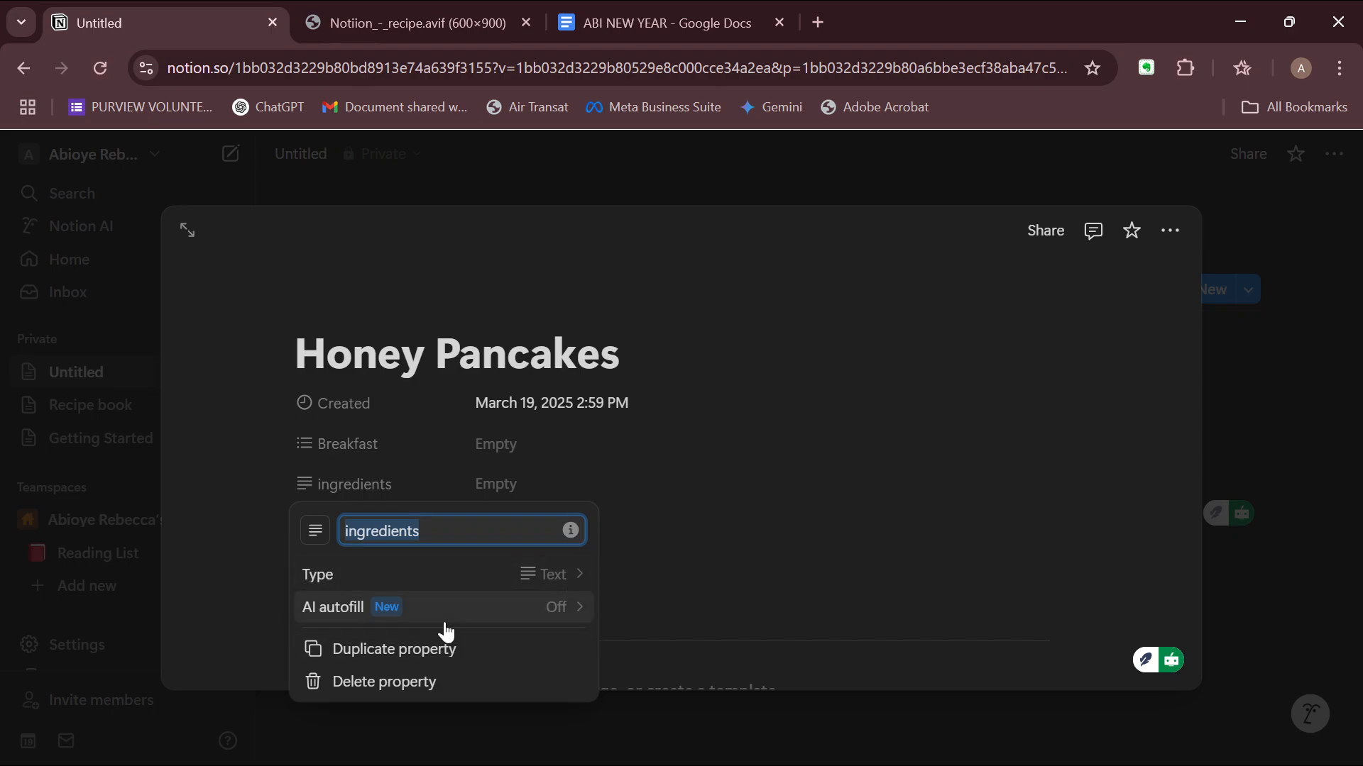
{"action": "left_click", "coordinate": [639, 611]}
Add a text property named "Recipe source" to the Honey Pancakes page.
{"action": "left_click", "coordinate": [344, 535]}
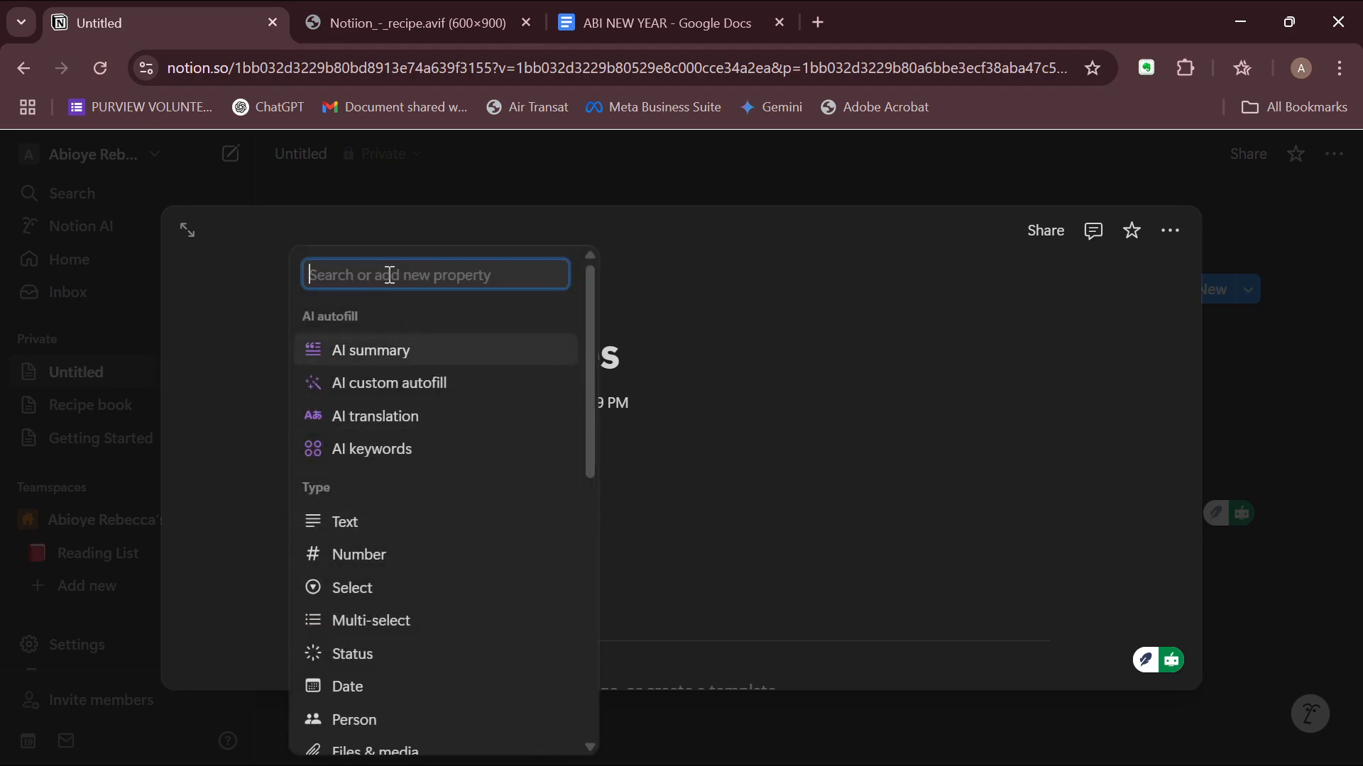
{"action": "type", "text": "Reci"}
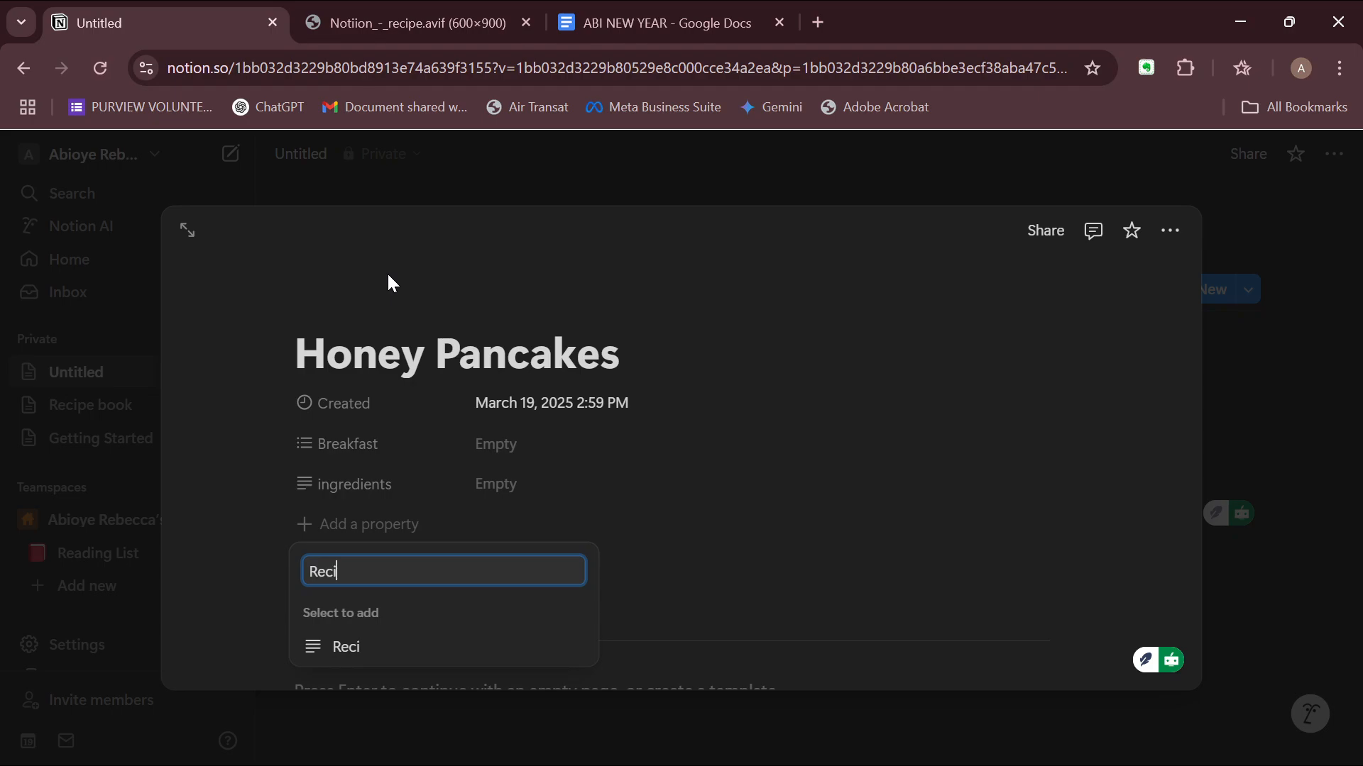
{"action": "type", "text": "pe source"}
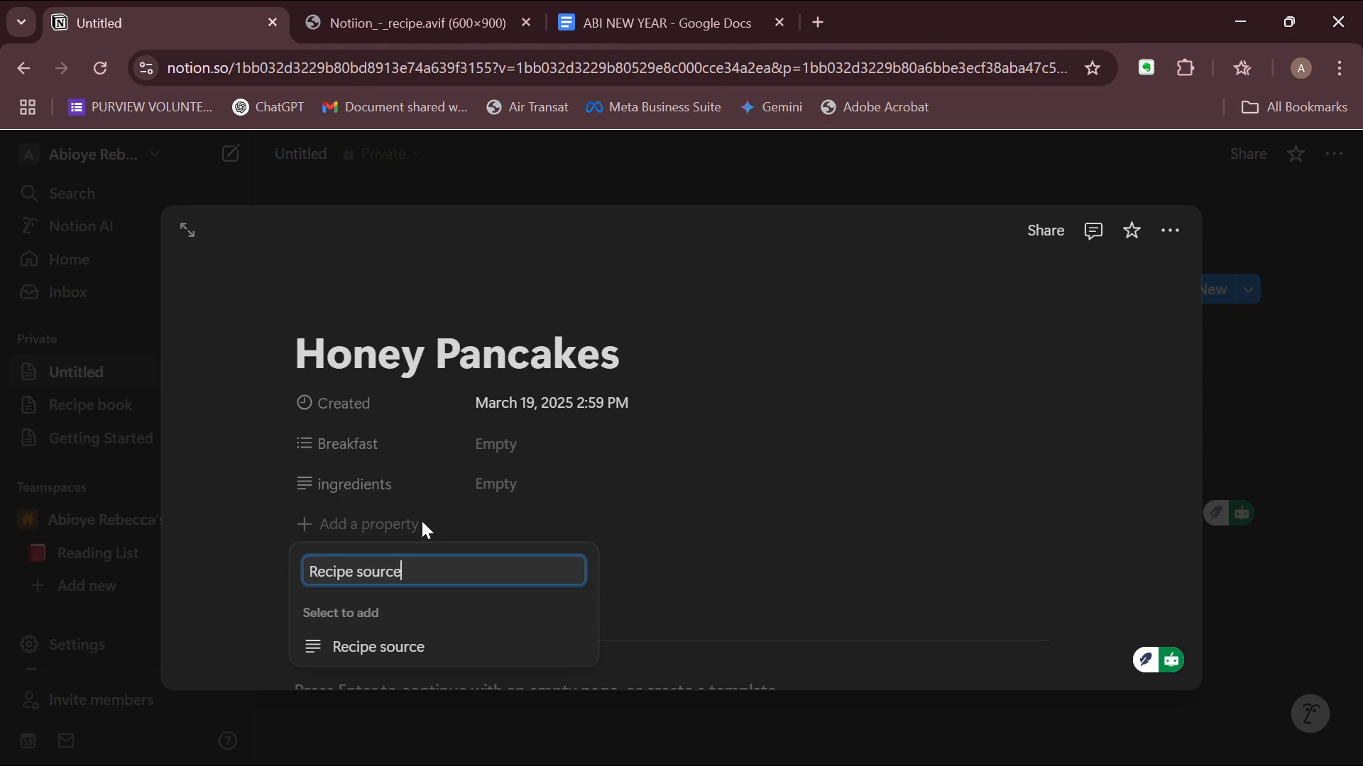
{"action": "left_click", "coordinate": [394, 661]}
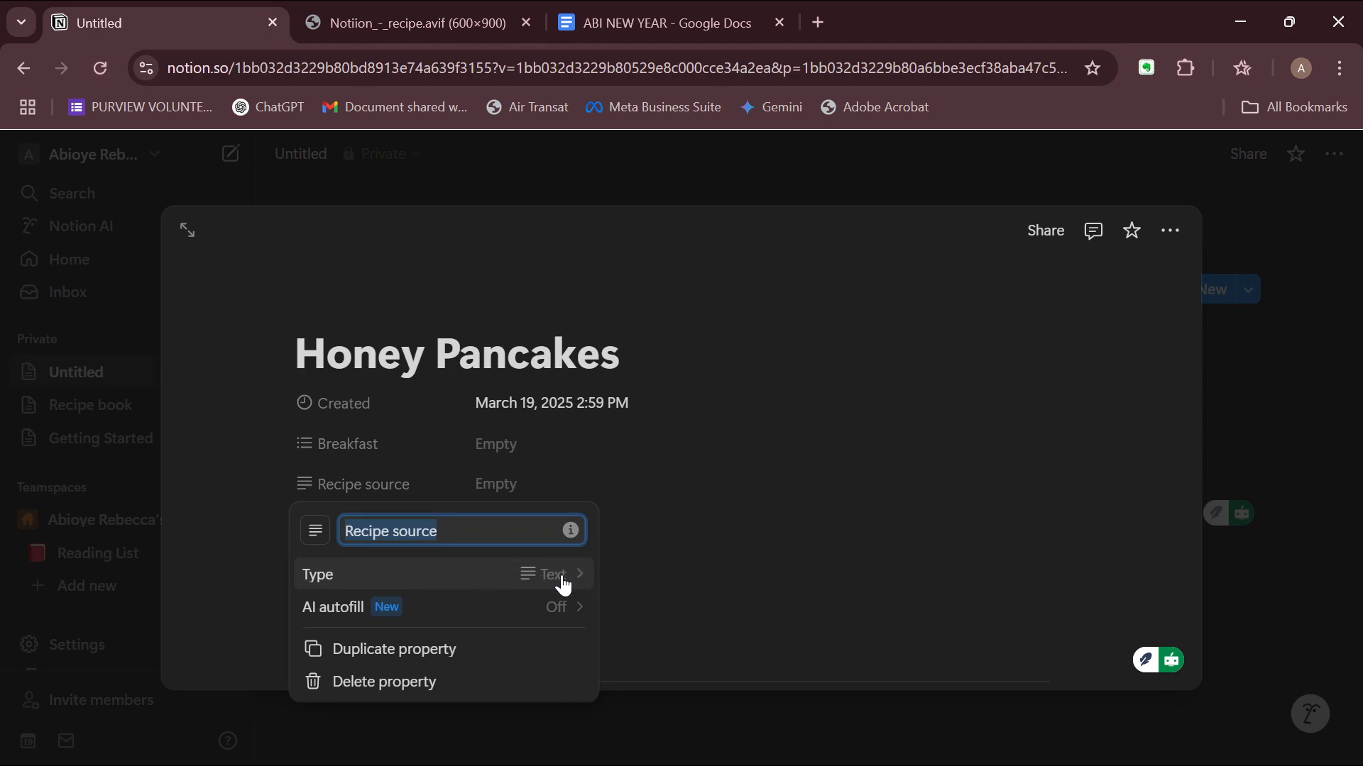
{"action": "left_click", "coordinate": [640, 573]}
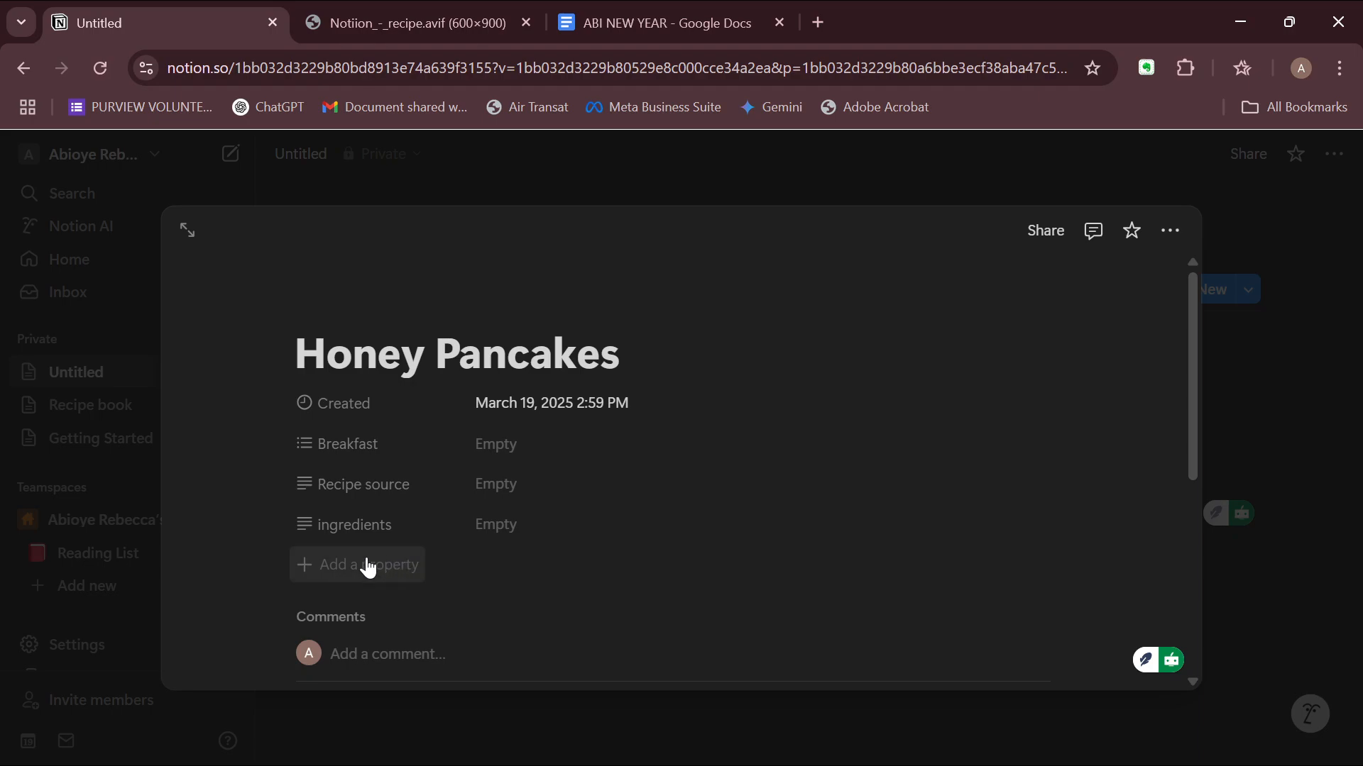
Add a new property named "cooking time" to the Honey Pancakes page.
{"action": "left_click", "coordinate": [365, 565]}
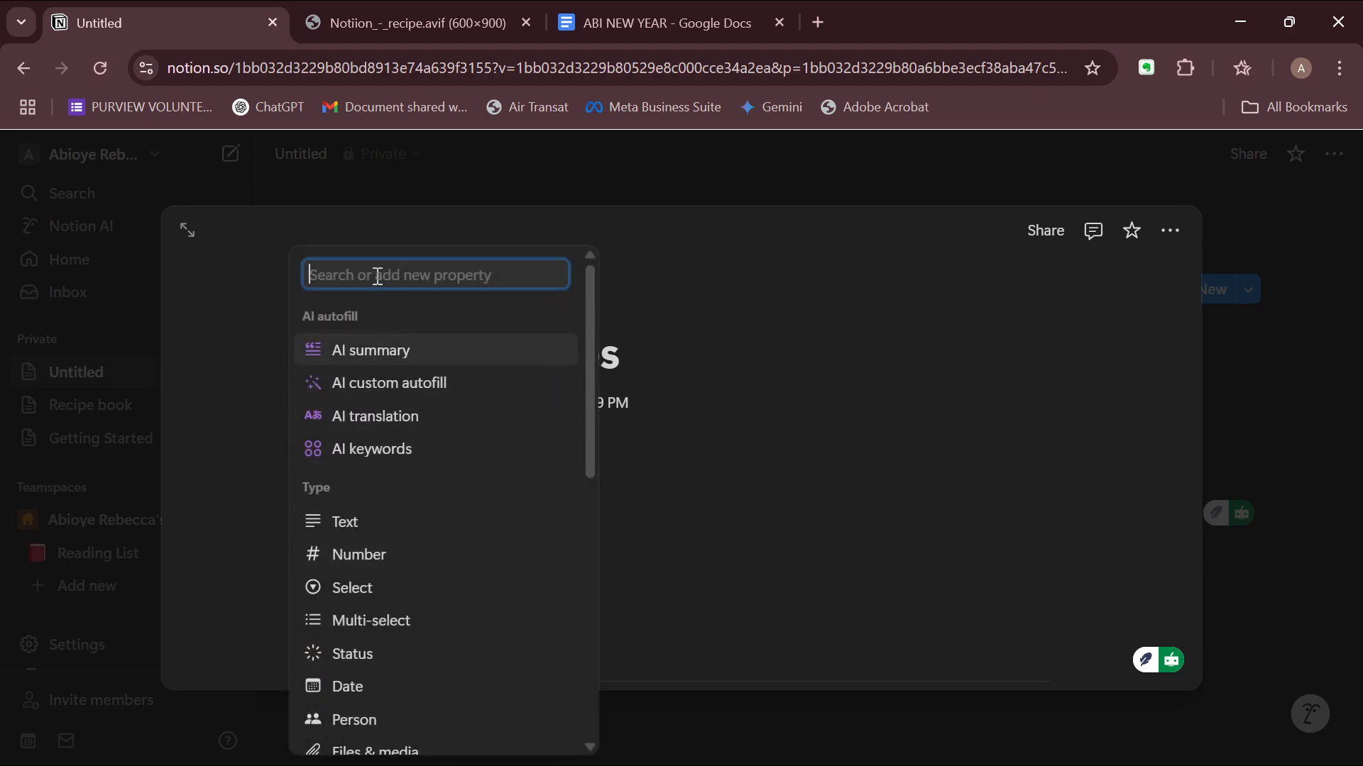
{"action": "type", "text": "coom"}
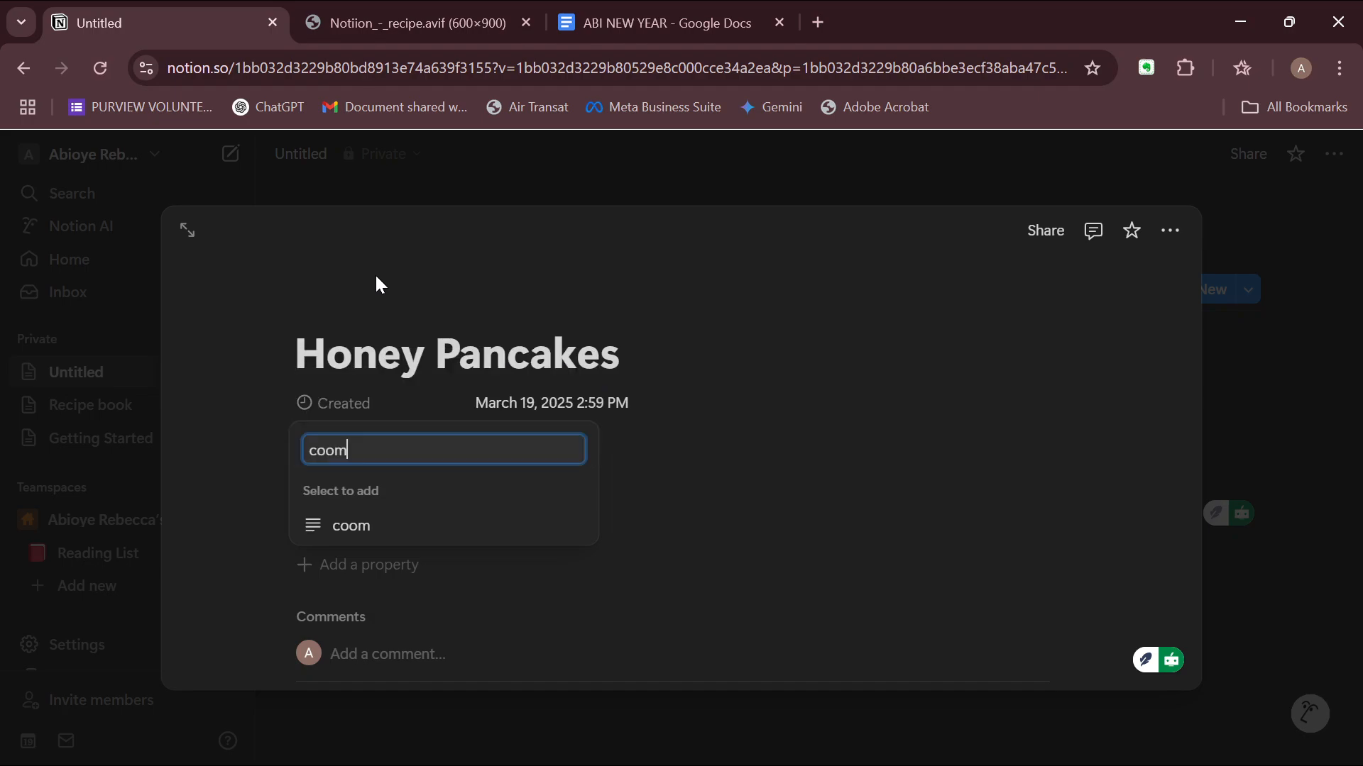
{"action": "key", "text": "BackSpace"}
{"action": "type", "text": "king time"}
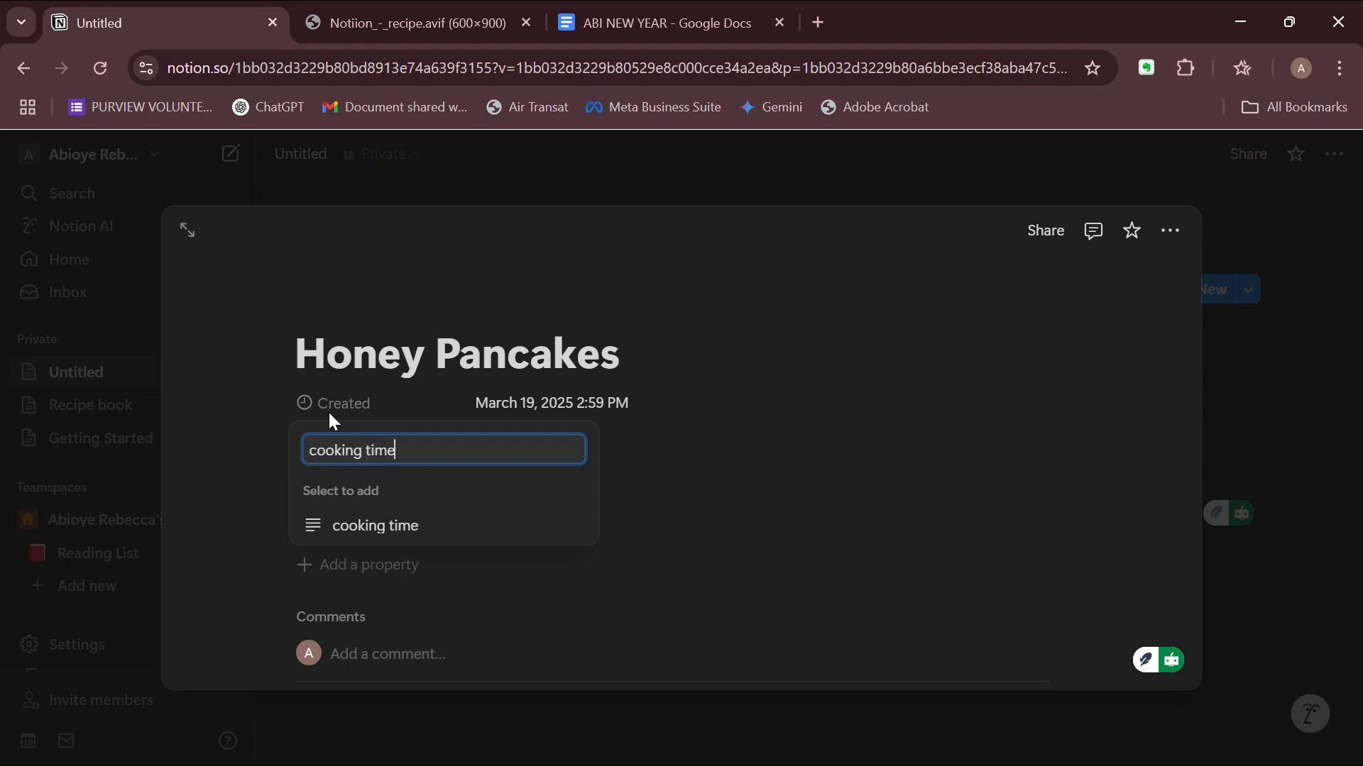
{"action": "left_click", "coordinate": [396, 526]}
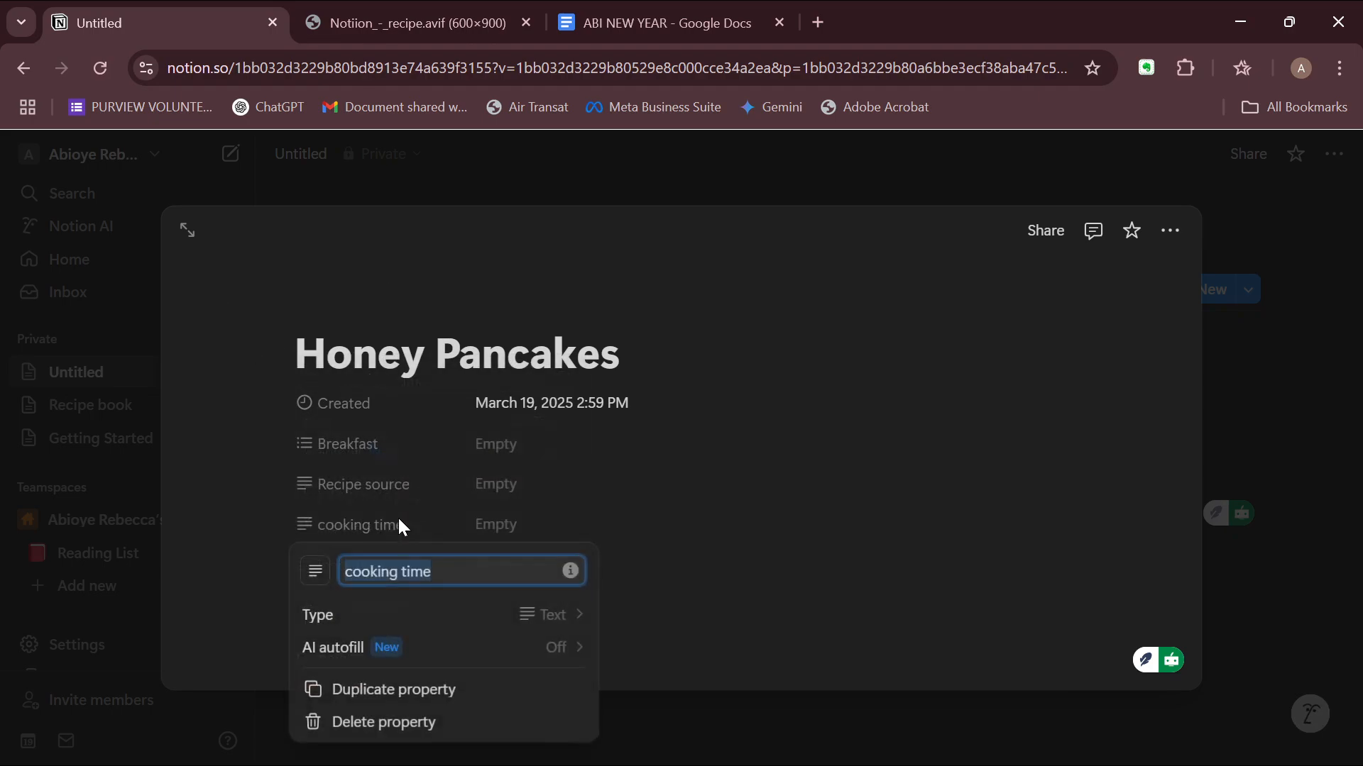
Change the cooking time property's type to Number and show it as a bar.
{"action": "left_click", "coordinate": [538, 611]}
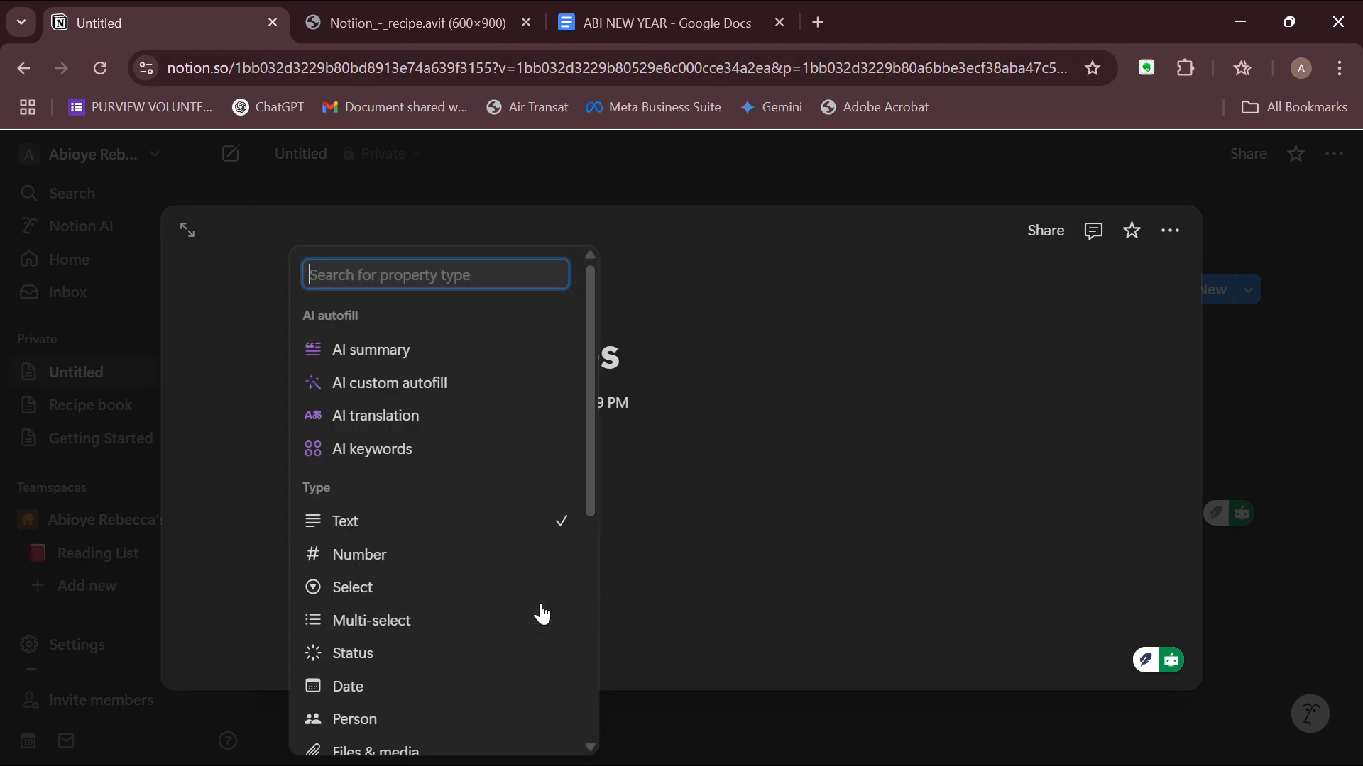
{"action": "left_click", "coordinate": [401, 556]}
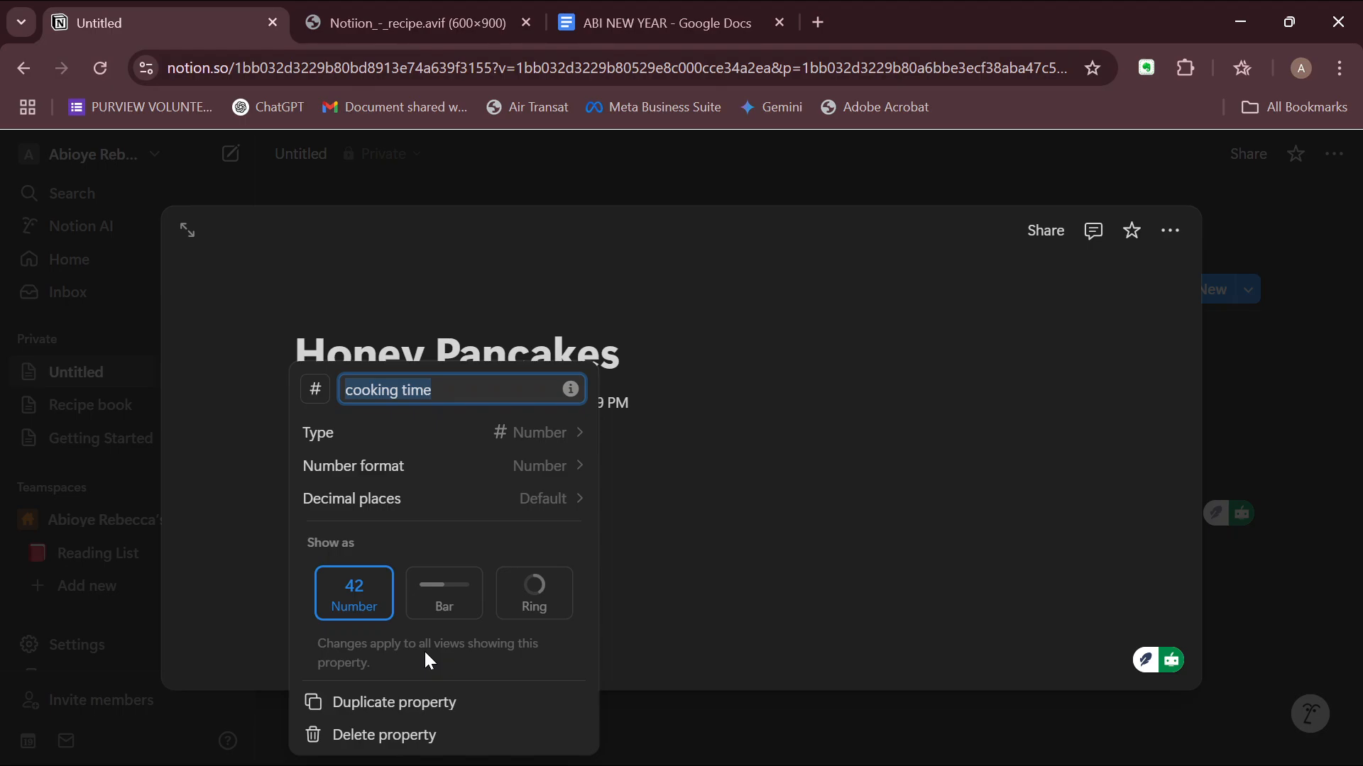
{"action": "left_click", "coordinate": [435, 587]}
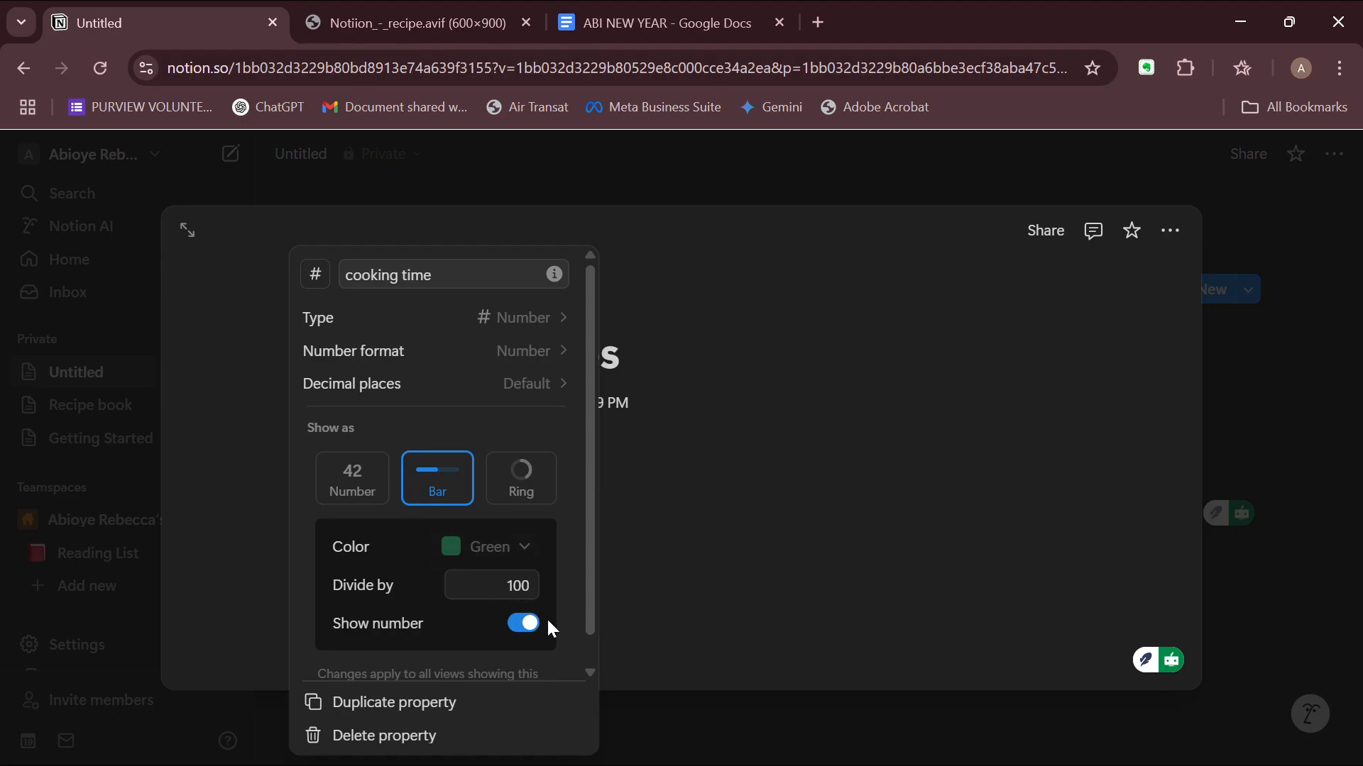
{"action": "scroll", "coordinate": [536, 637], "scroll_direction": "down", "scroll_amount": 1}
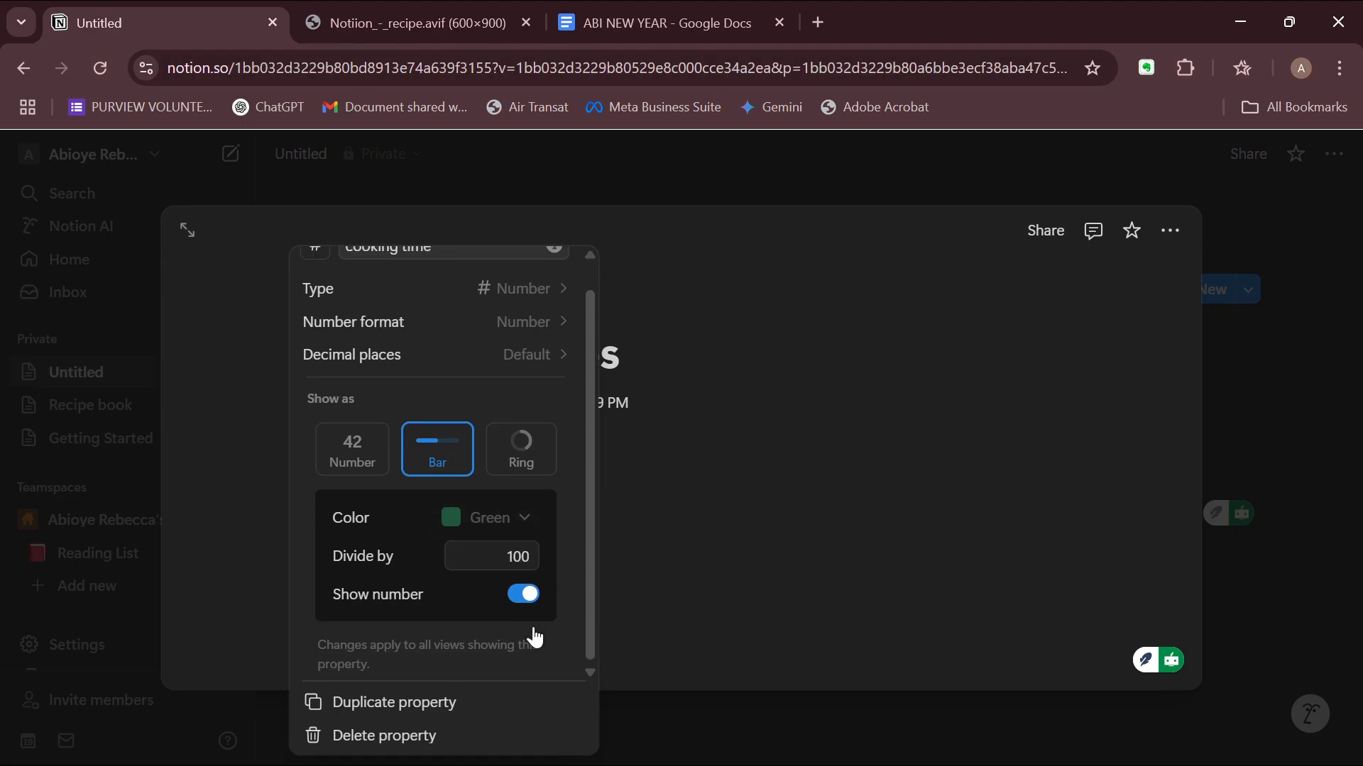
{"action": "scroll", "coordinate": [537, 625], "scroll_direction": "up", "scroll_amount": 1}
{"action": "left_click", "coordinate": [685, 589]}
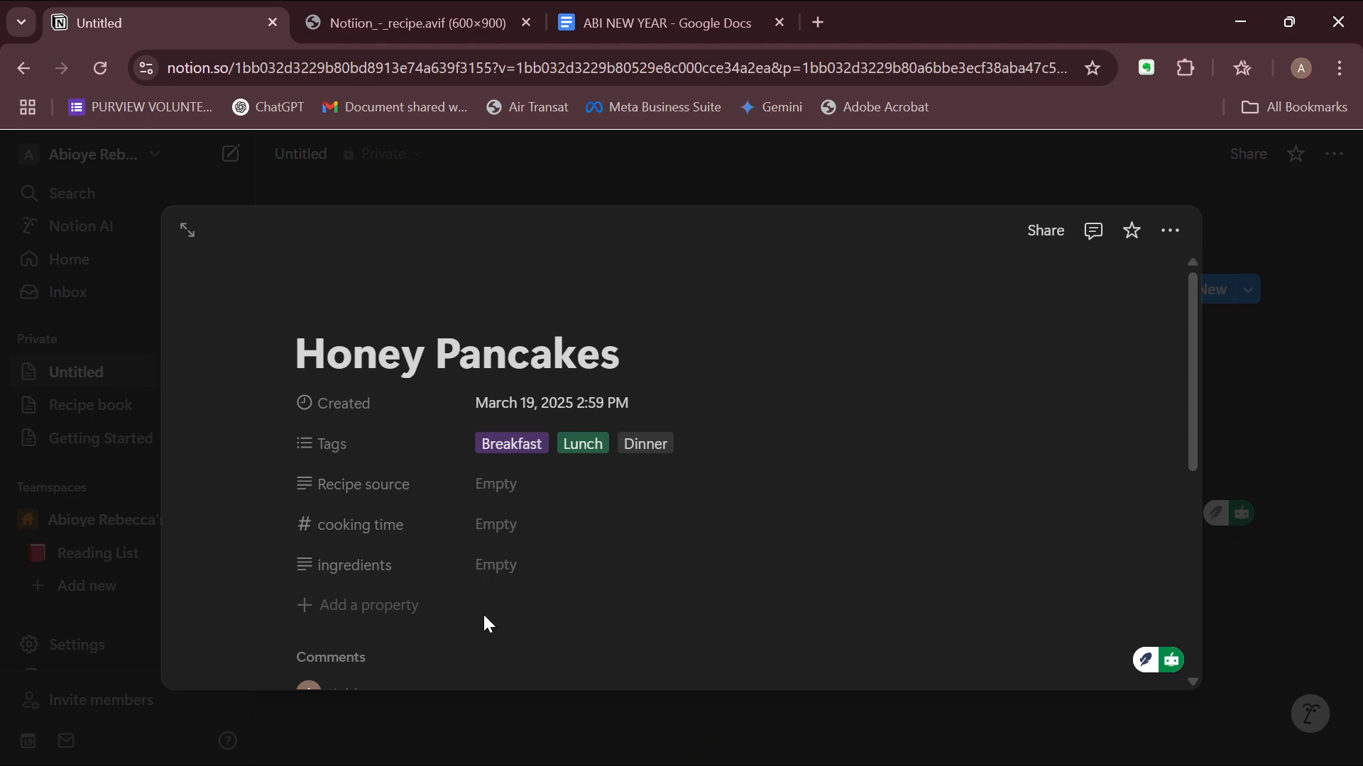
Set the cooking time of the Honey Pancakes recipe to 40.
{"action": "left_click", "coordinate": [504, 490]}
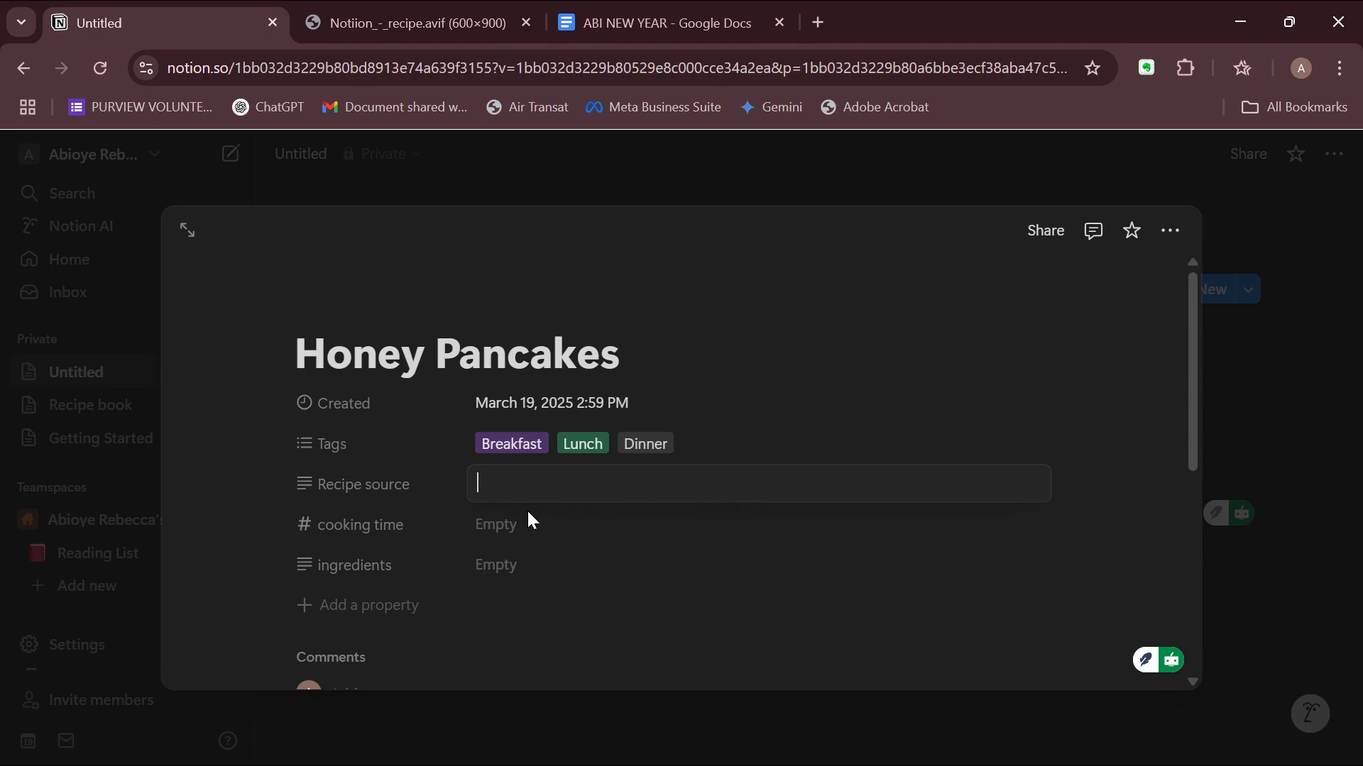
{"action": "left_click", "coordinate": [487, 519]}
{"action": "left_click", "coordinate": [499, 530]}
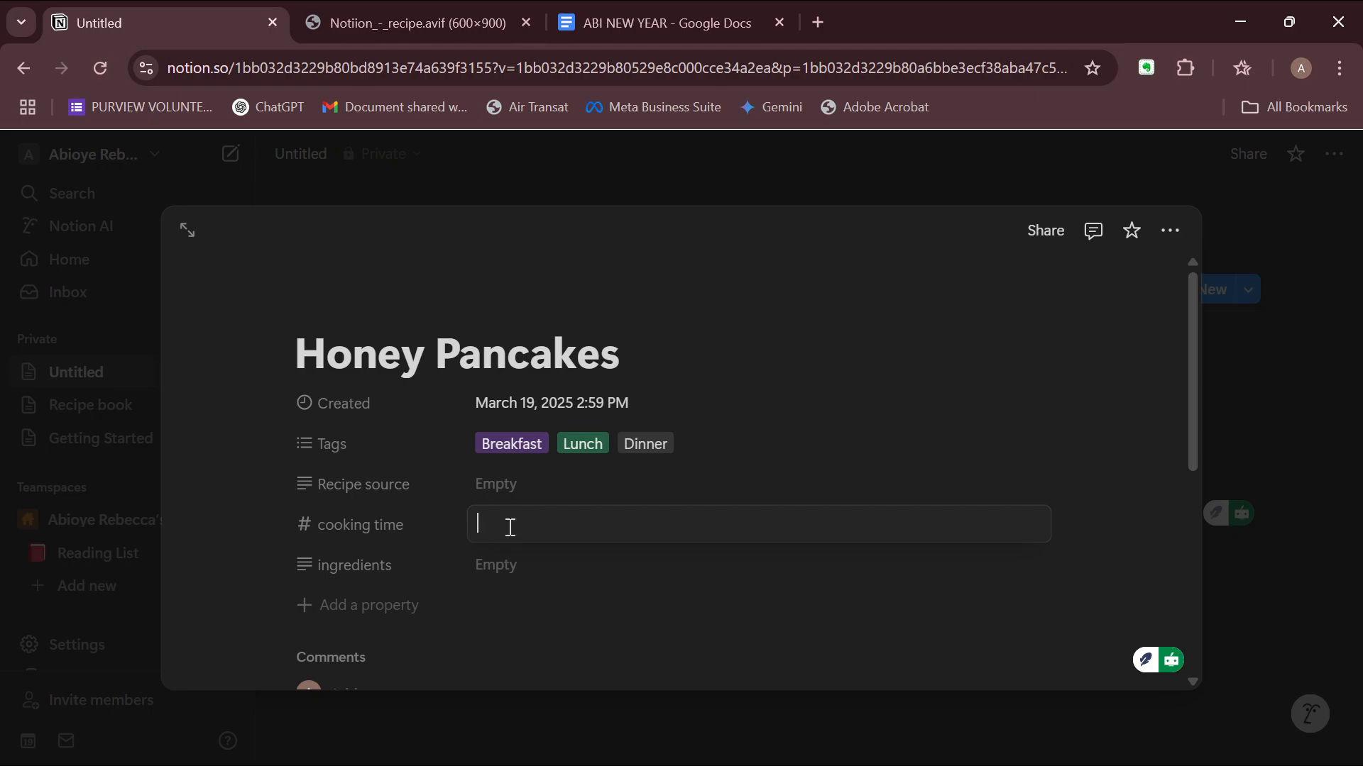
{"action": "type", "text": "40"}
{"action": "key", "text": "Return"}
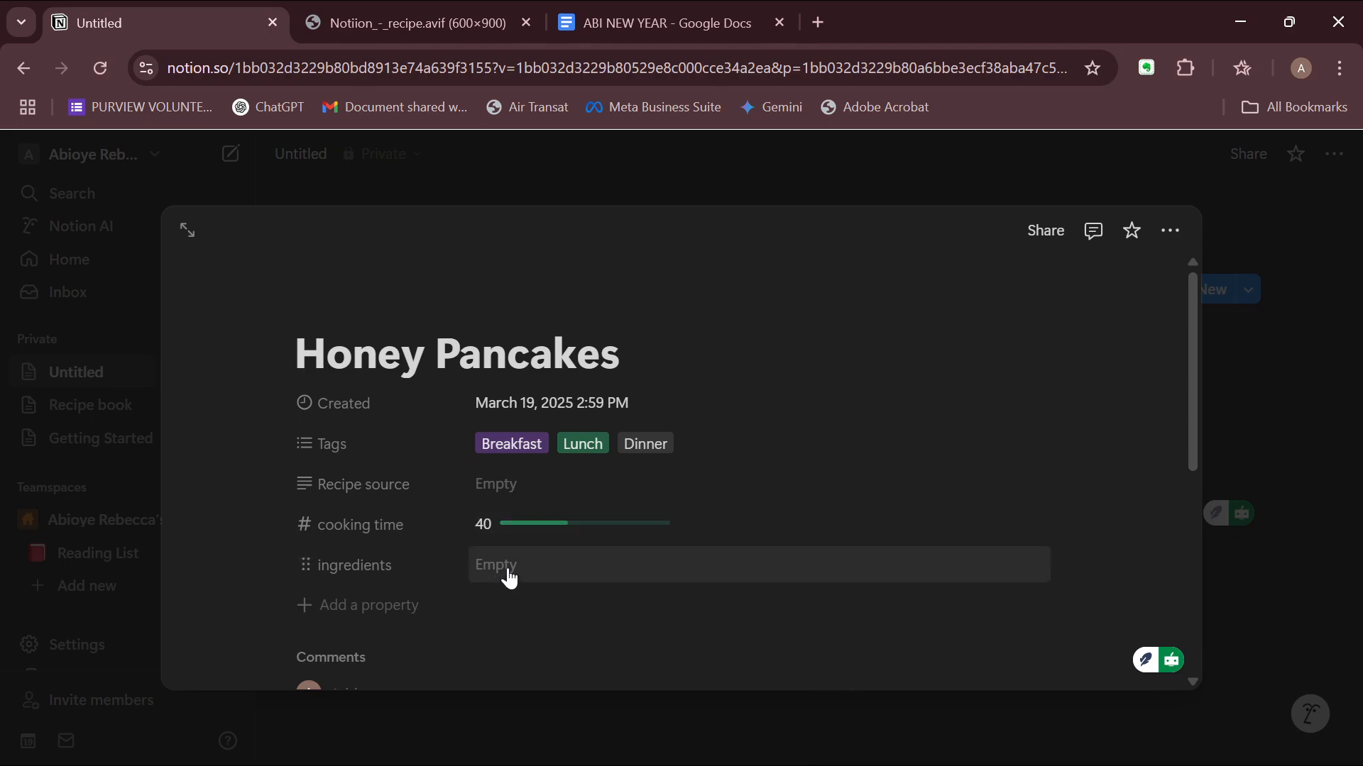
Fill in the ingredients of the Honey Pancakes recipe with "Flour, Milk, Sugar".
{"action": "left_click", "coordinate": [510, 572]}
{"action": "type", "text": "Flour,"}
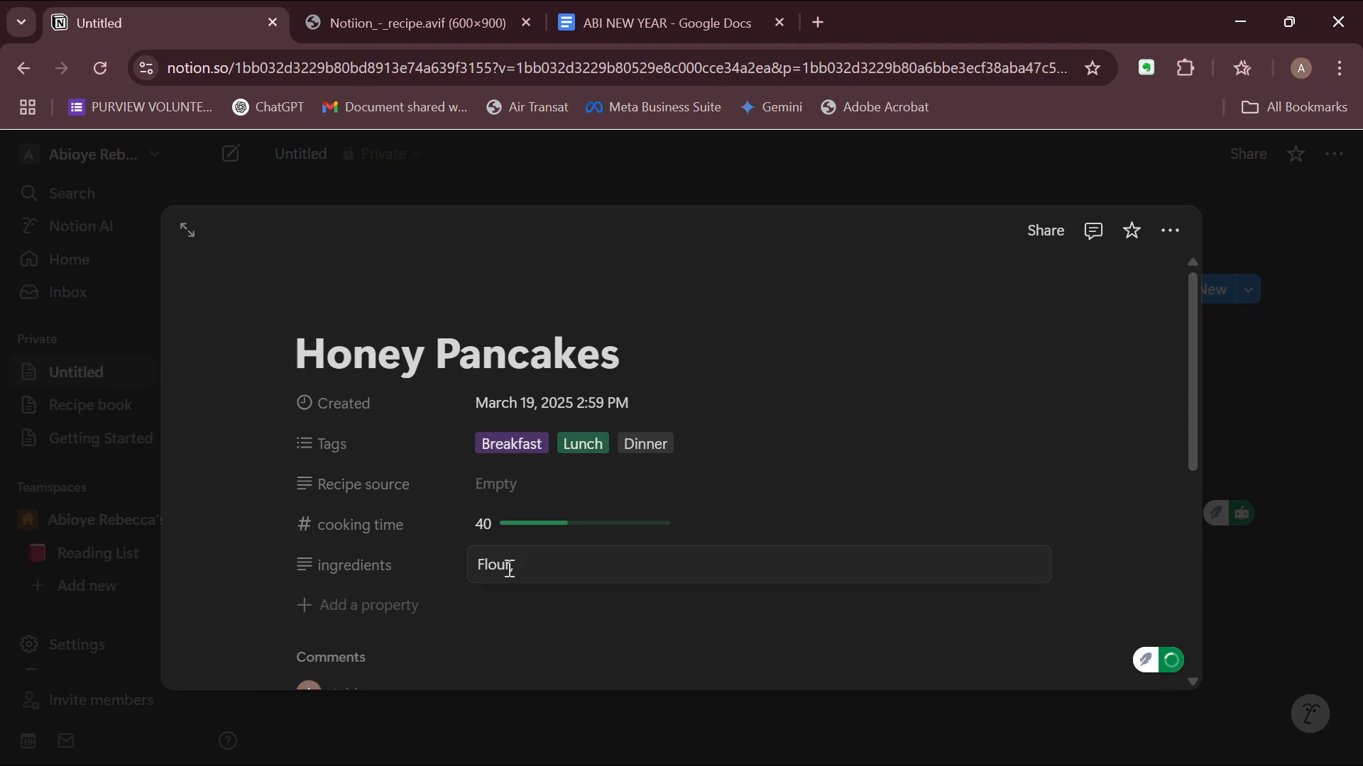
{"action": "type", "text": " Milk, Sugar"}
{"action": "key", "text": "Return"}
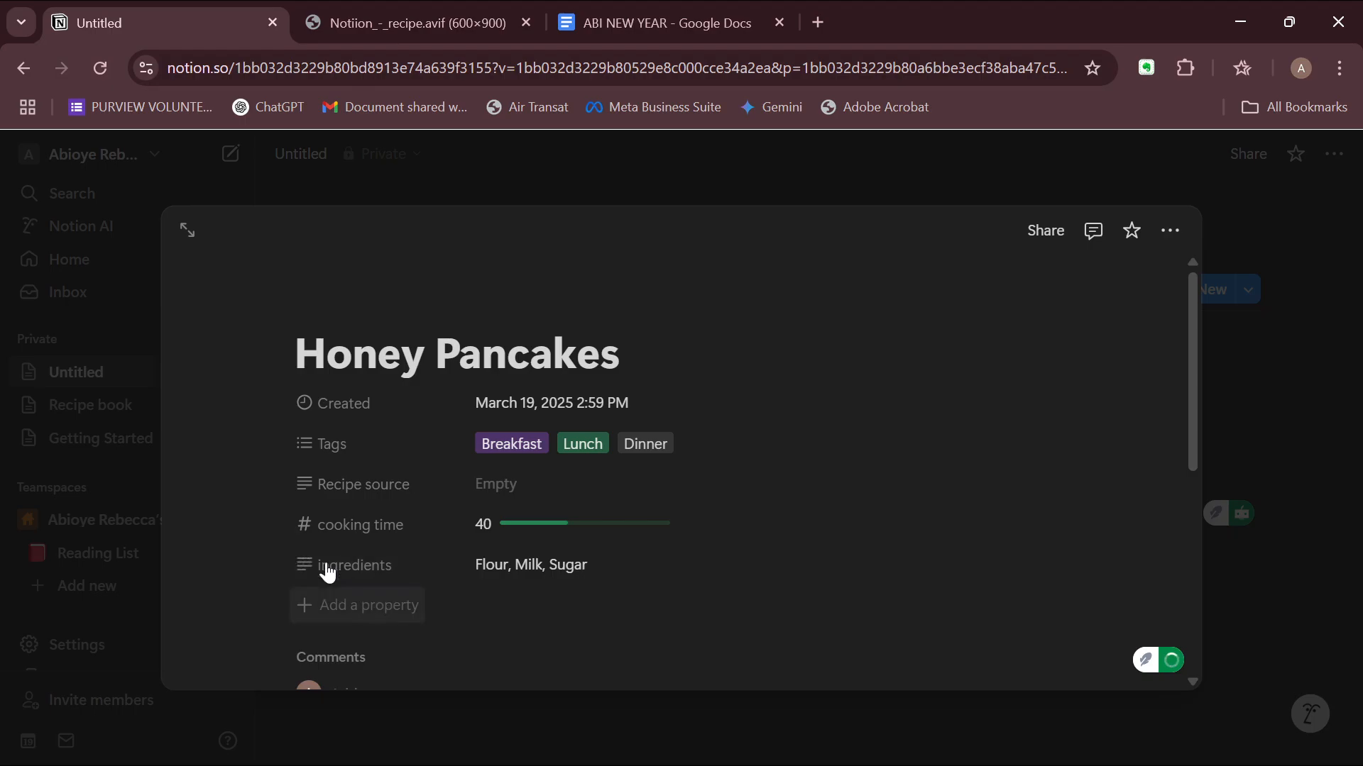
Add a new property named "picture" to the Honey Pancakes page.
{"action": "scroll", "coordinate": [243, 476], "scroll_direction": "down", "scroll_amount": 3}
{"action": "scroll", "coordinate": [243, 475], "scroll_direction": "up", "scroll_amount": 3}
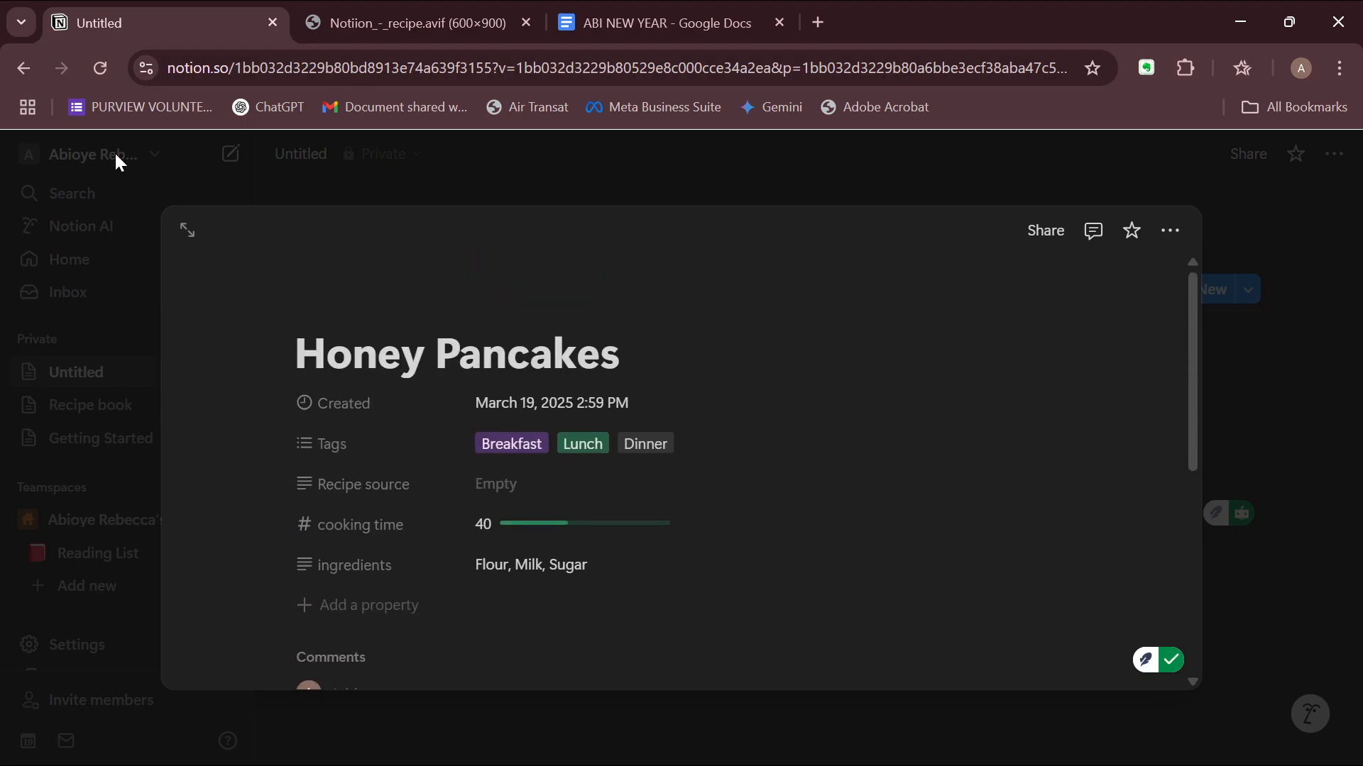
{"action": "scroll", "coordinate": [390, 397], "scroll_direction": "down", "scroll_amount": 1}
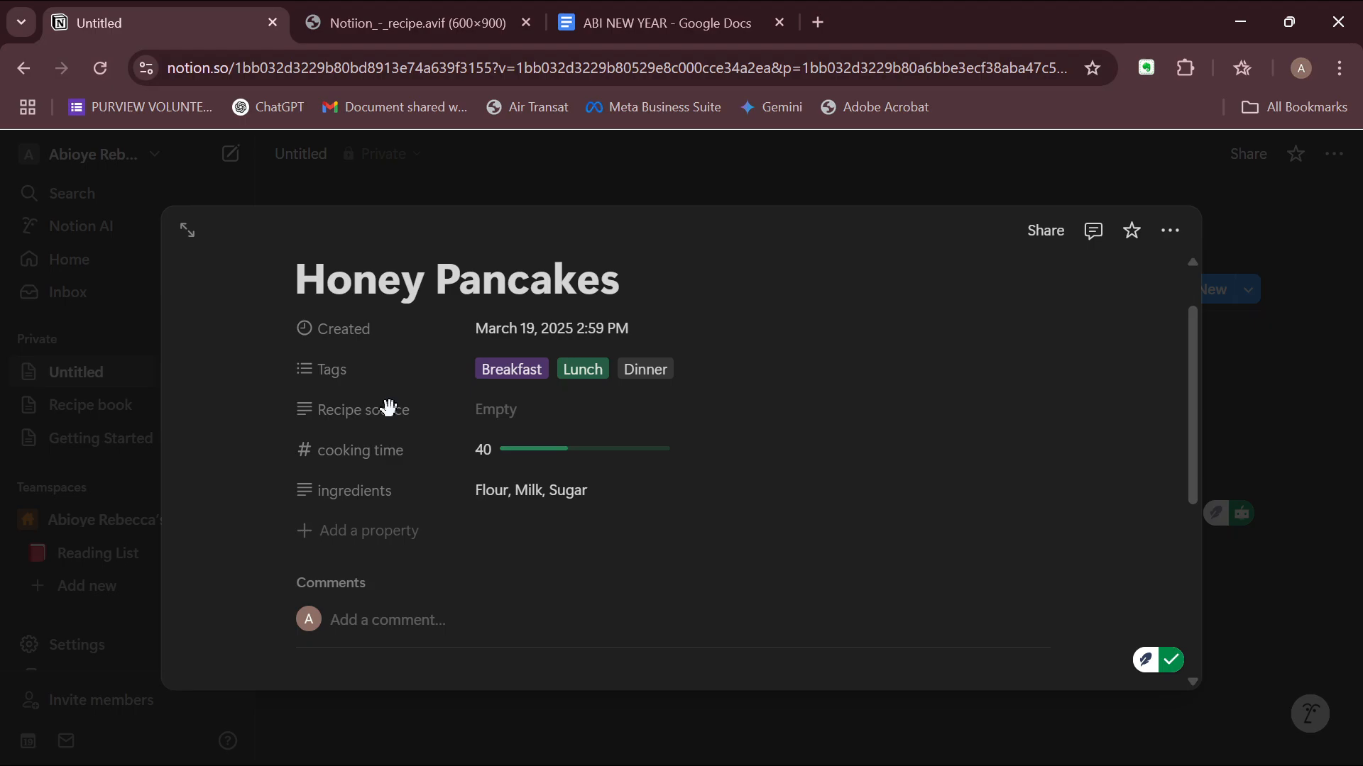
{"action": "left_click", "coordinate": [383, 527]}
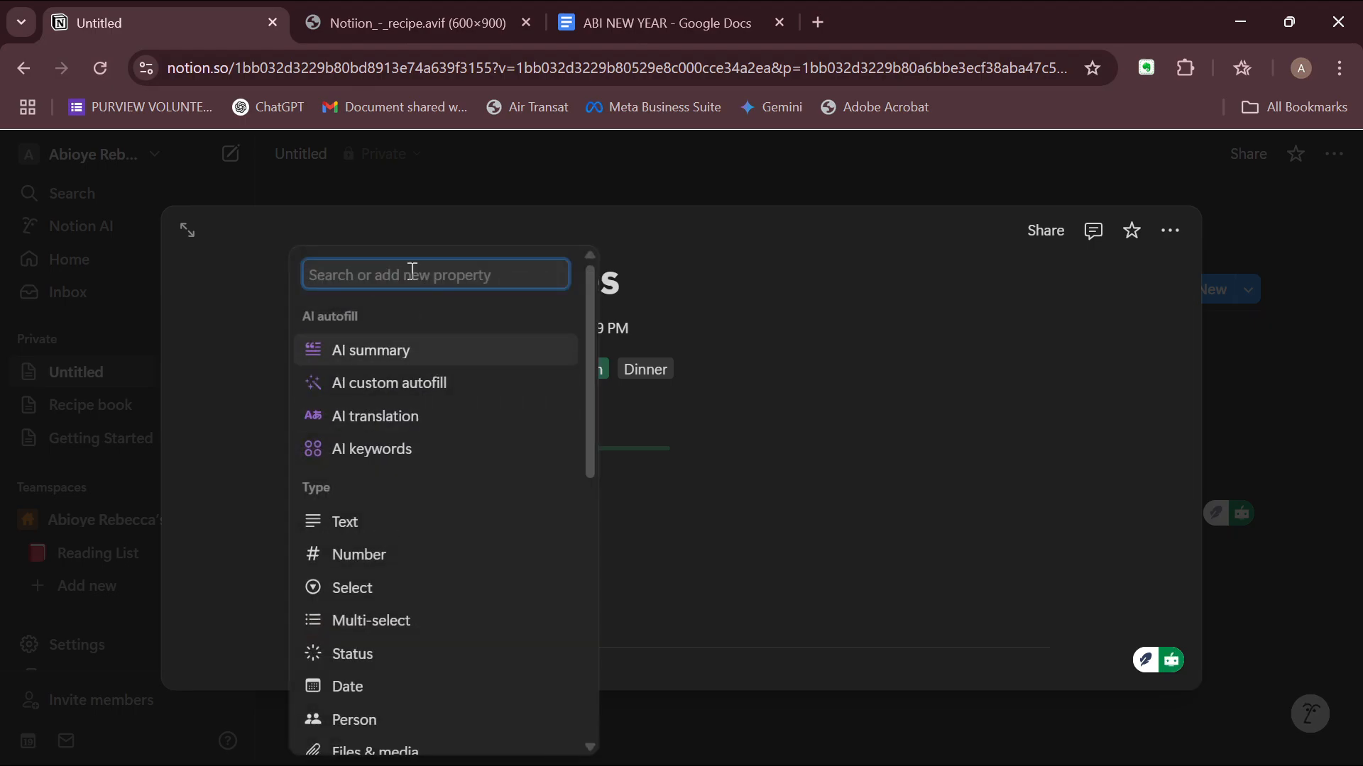
{"action": "type", "text": "pict"}
{"action": "type", "text": "ure"}
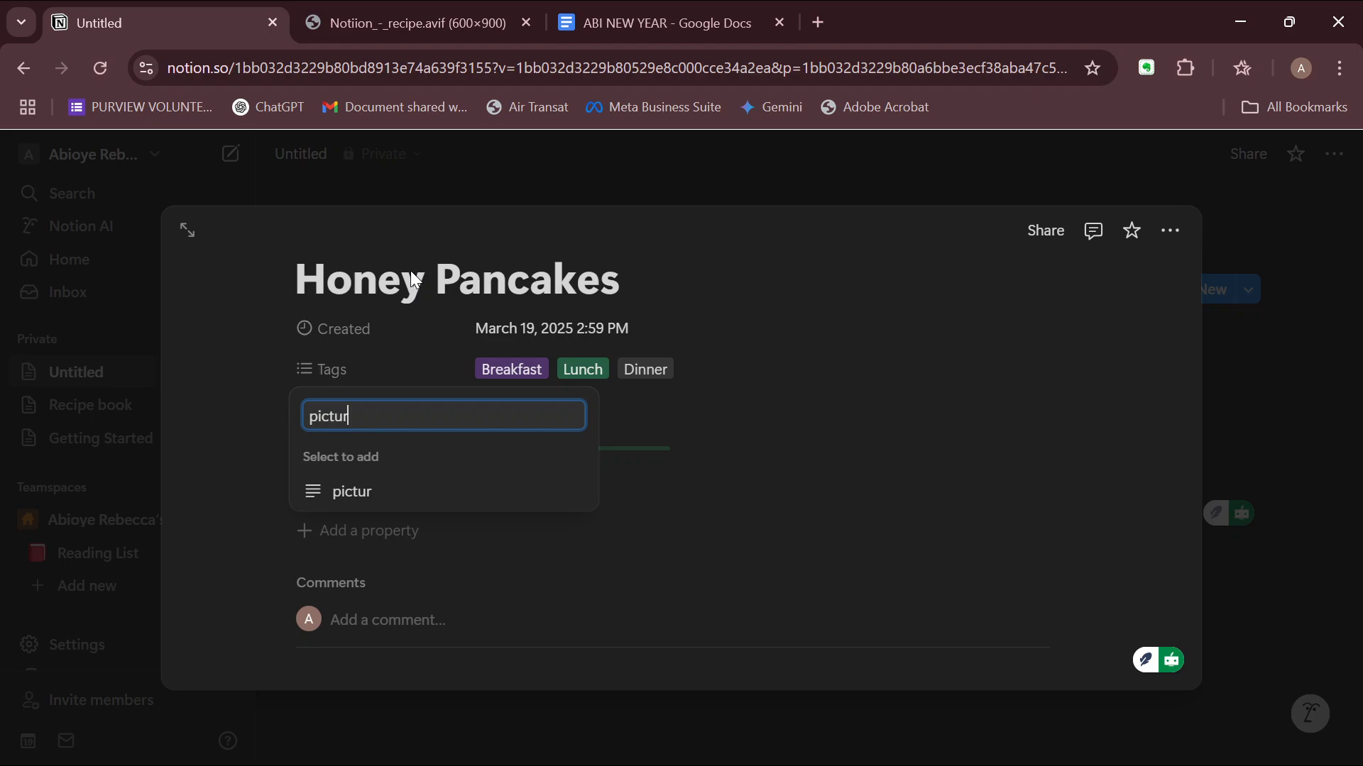
{"action": "left_click", "coordinate": [390, 506]}
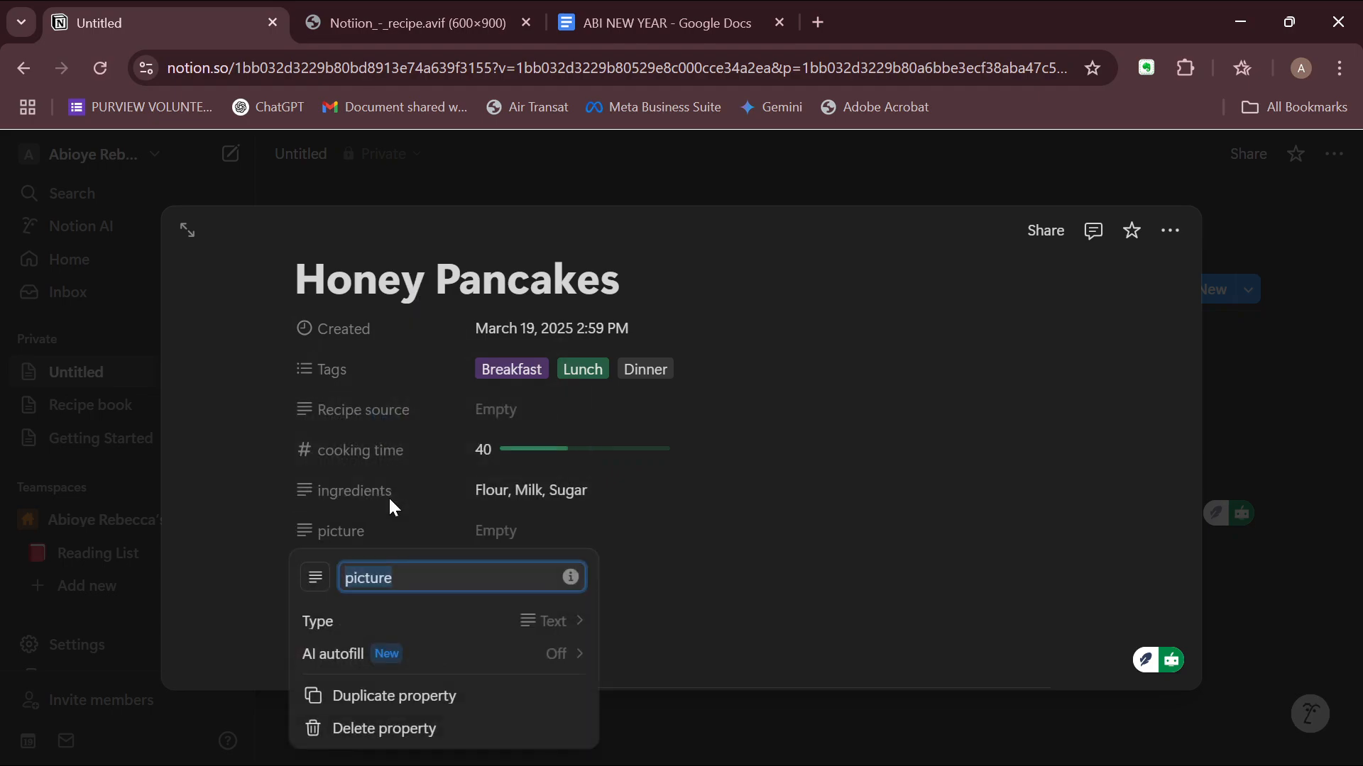
Change the picture property's type to Files & media.
{"action": "left_click", "coordinate": [541, 630]}
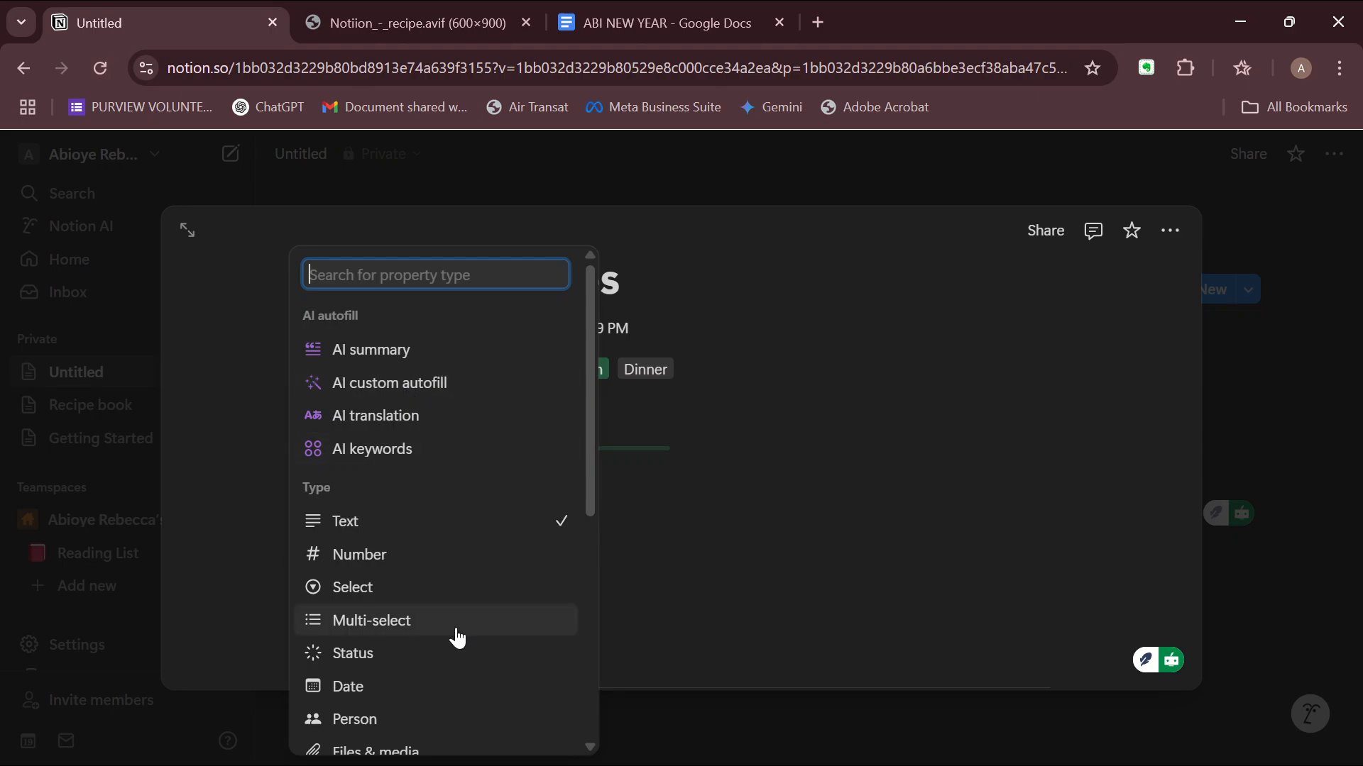
{"action": "scroll", "coordinate": [456, 635], "scroll_direction": "down", "scroll_amount": 3}
{"action": "left_click", "coordinate": [405, 578]}
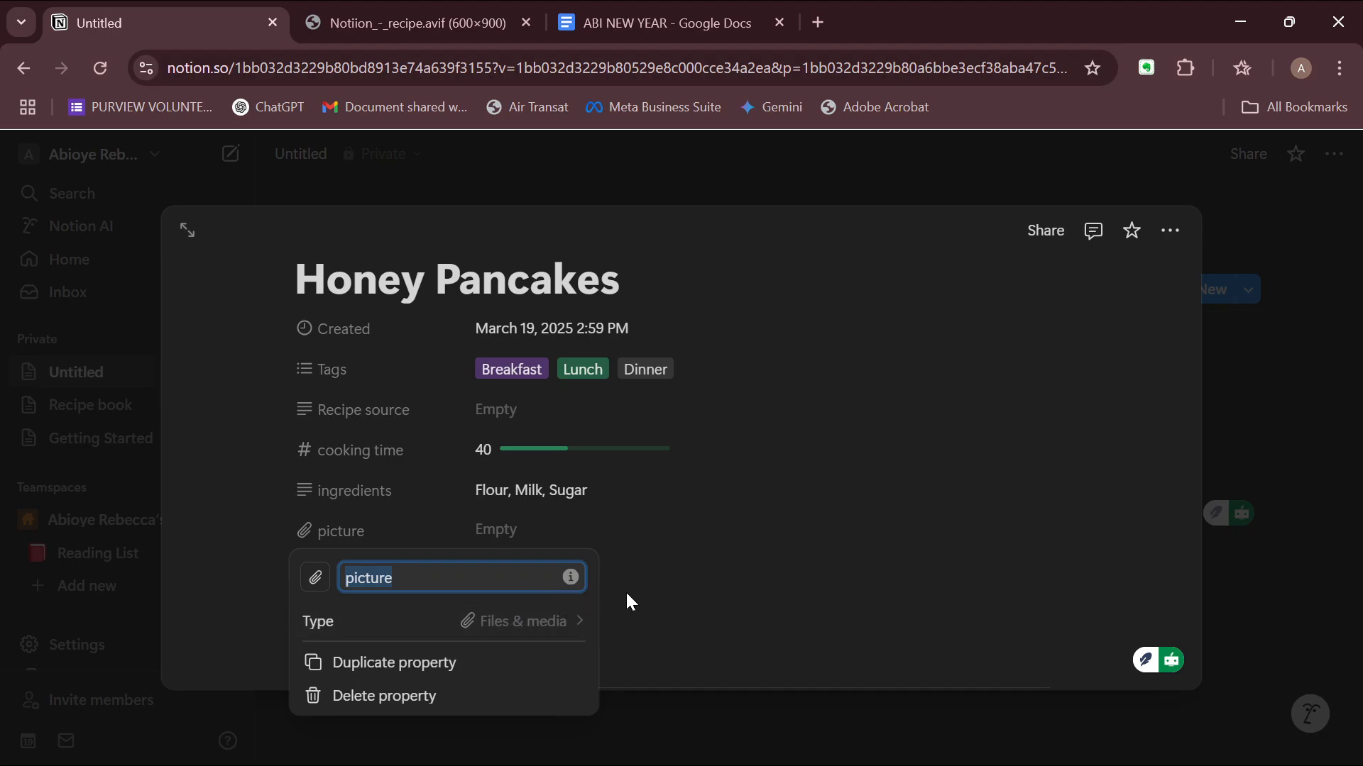
{"action": "left_click", "coordinate": [606, 611]}
{"action": "left_click", "coordinate": [606, 616]}
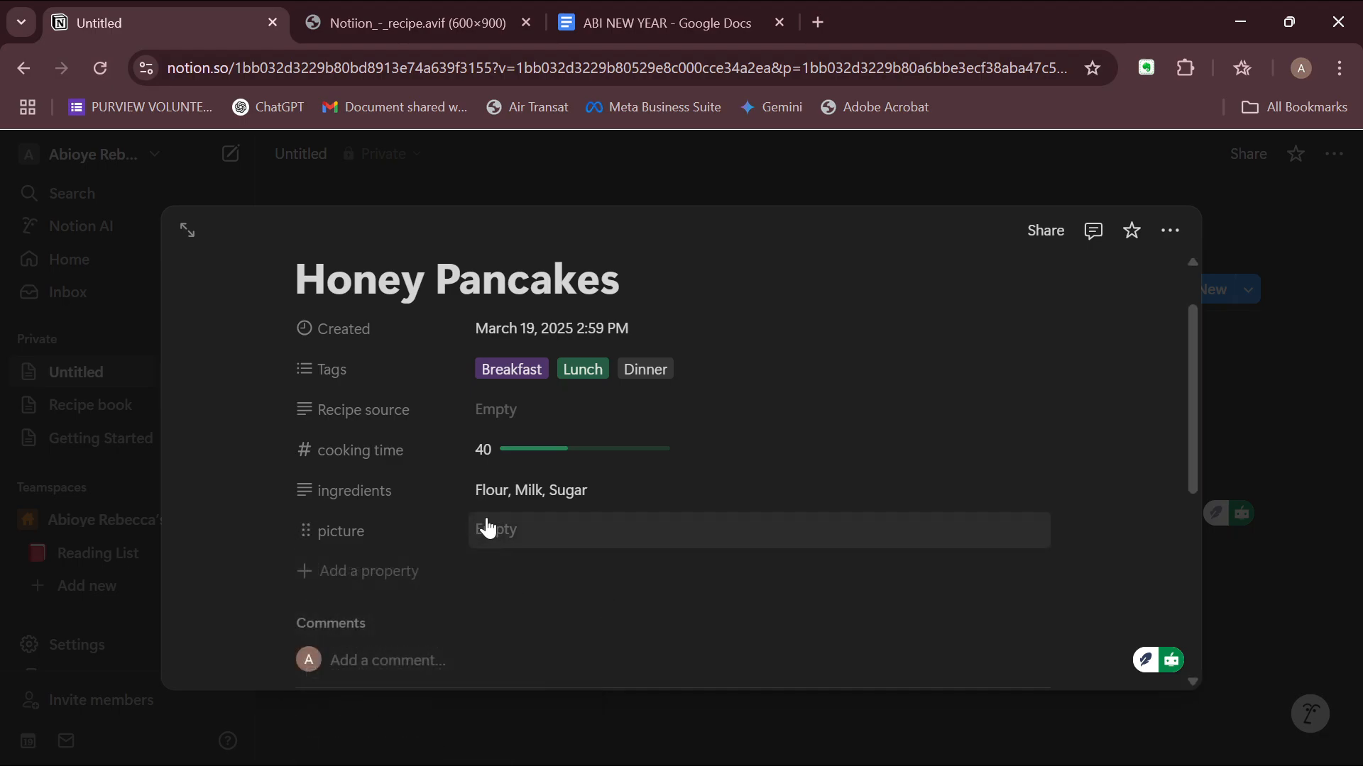
Upload the image file "Notiion - recipe.avif" to the picture property of the Honey Pancakes page.
{"action": "left_click", "coordinate": [523, 526]}
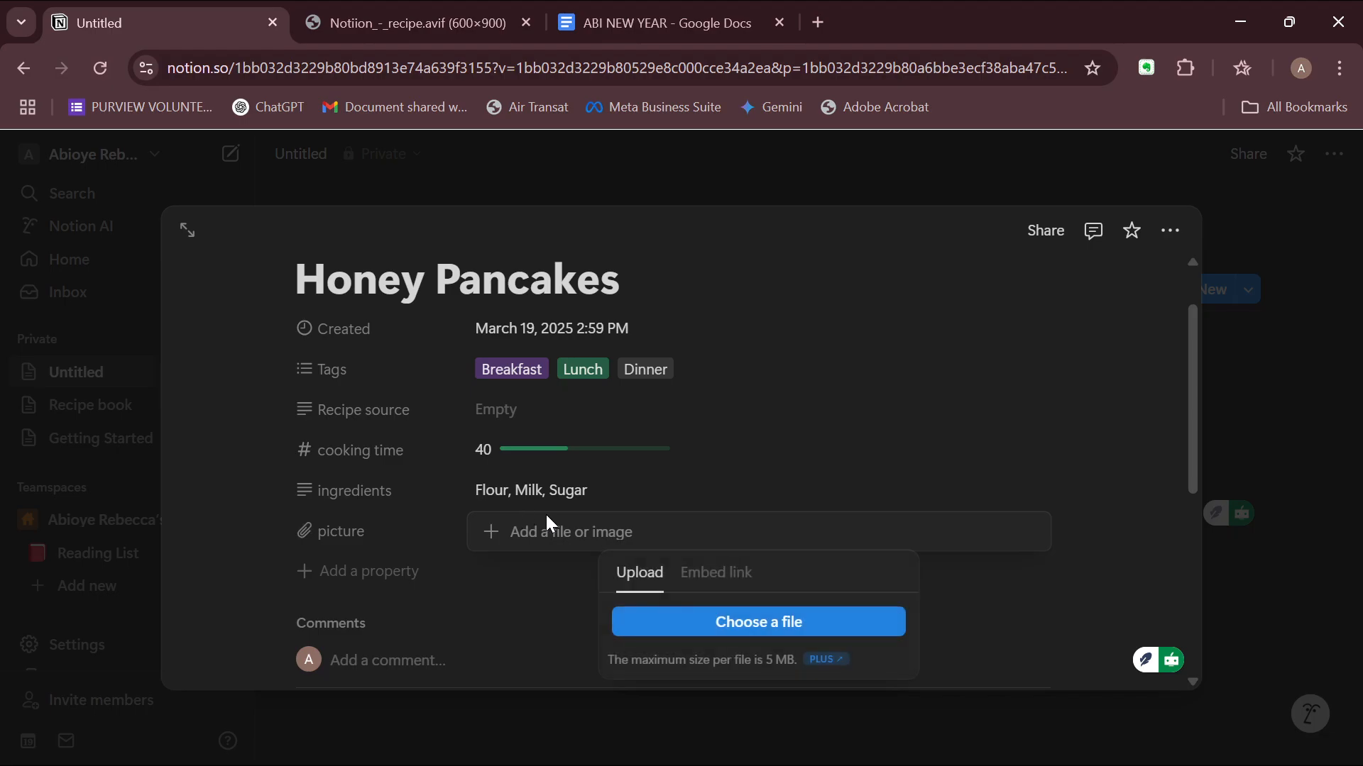
{"action": "left_click", "coordinate": [714, 619]}
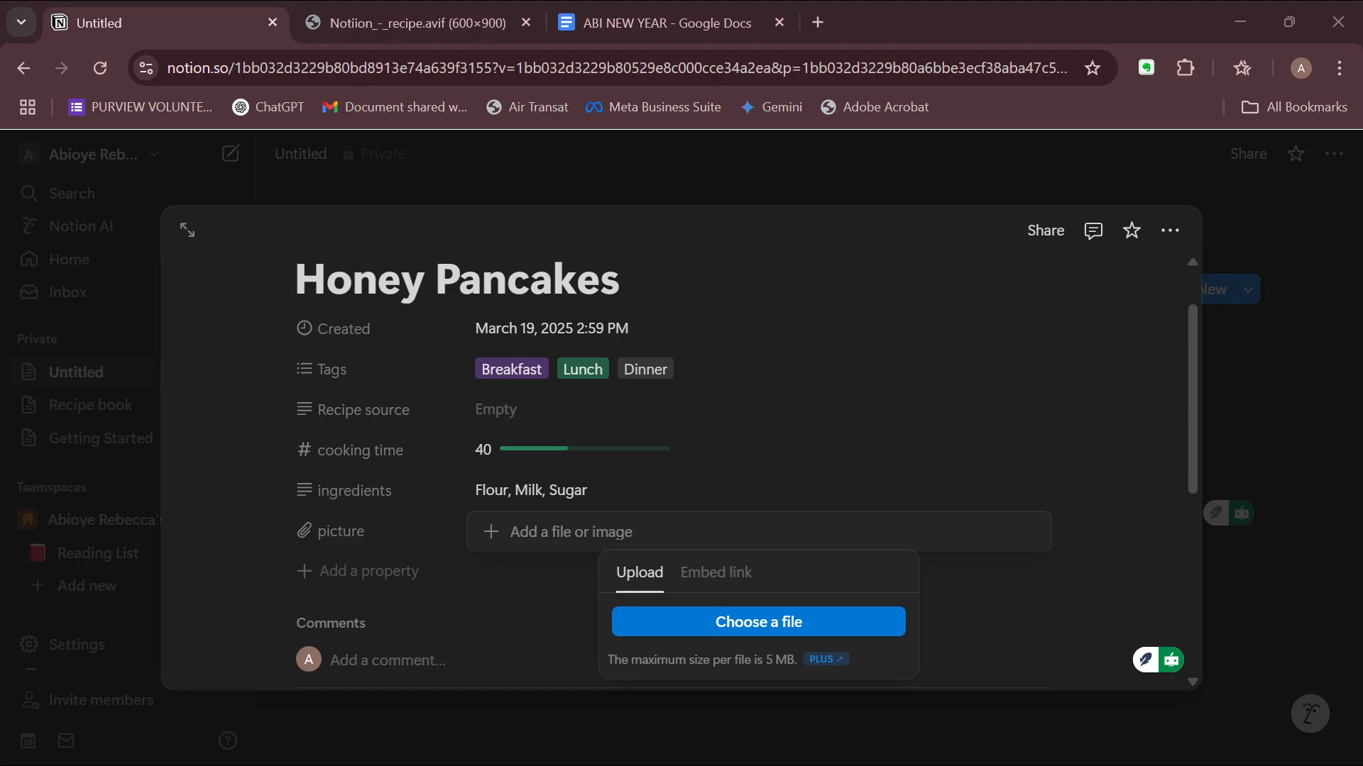
{"action": "left_click", "coordinate": [517, 478]}
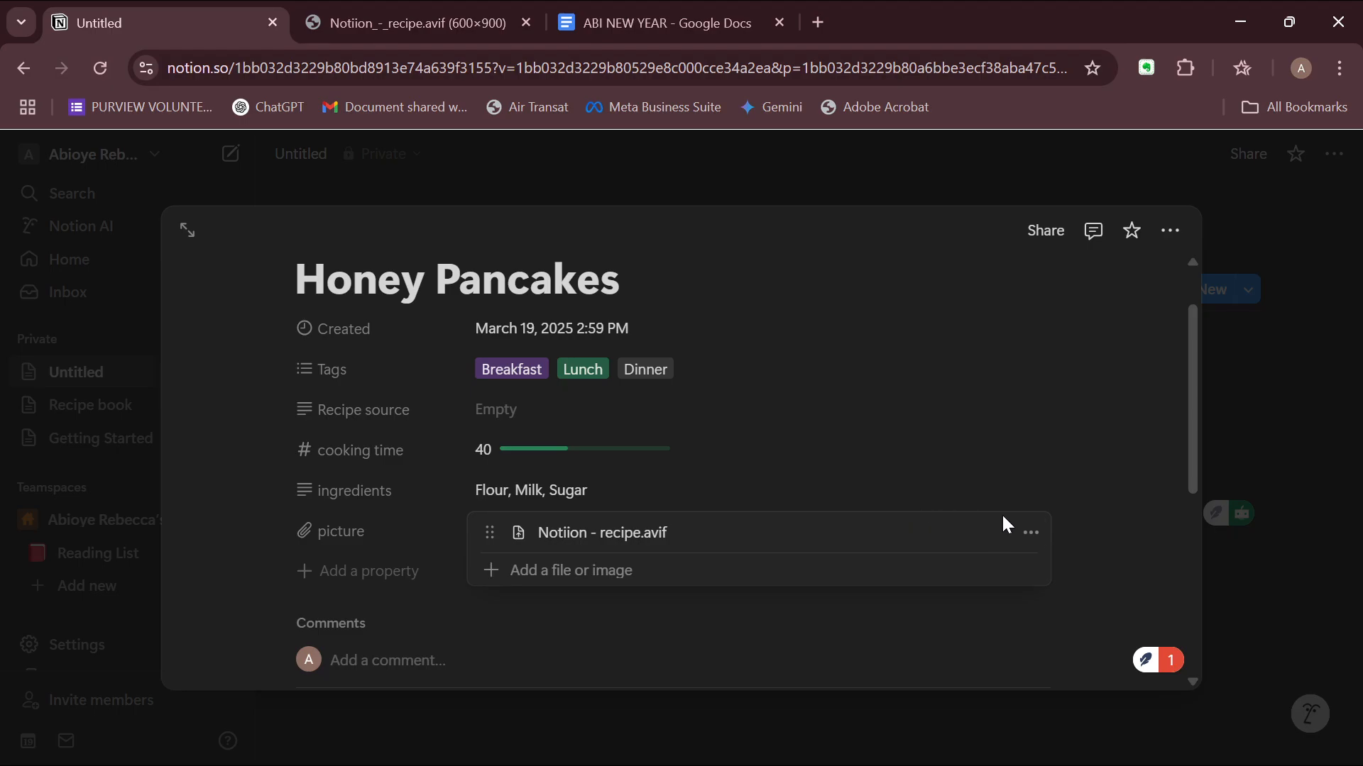
View the original of the uploaded recipe image, and return to the Honey Pancakes page.
{"action": "left_click", "coordinate": [1030, 536]}
{"action": "left_click", "coordinate": [1030, 535]}
{"action": "left_click", "coordinate": [1029, 536]}
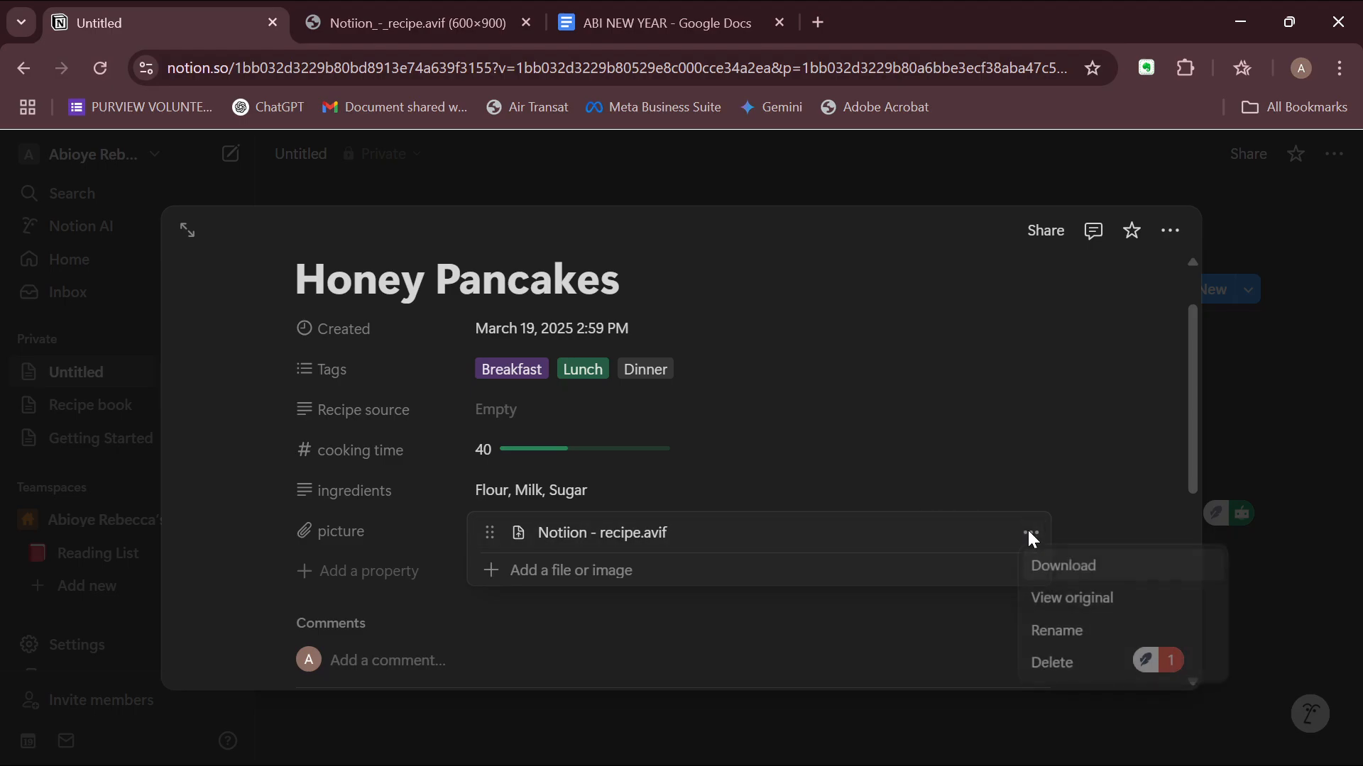
{"action": "left_click", "coordinate": [1079, 601]}
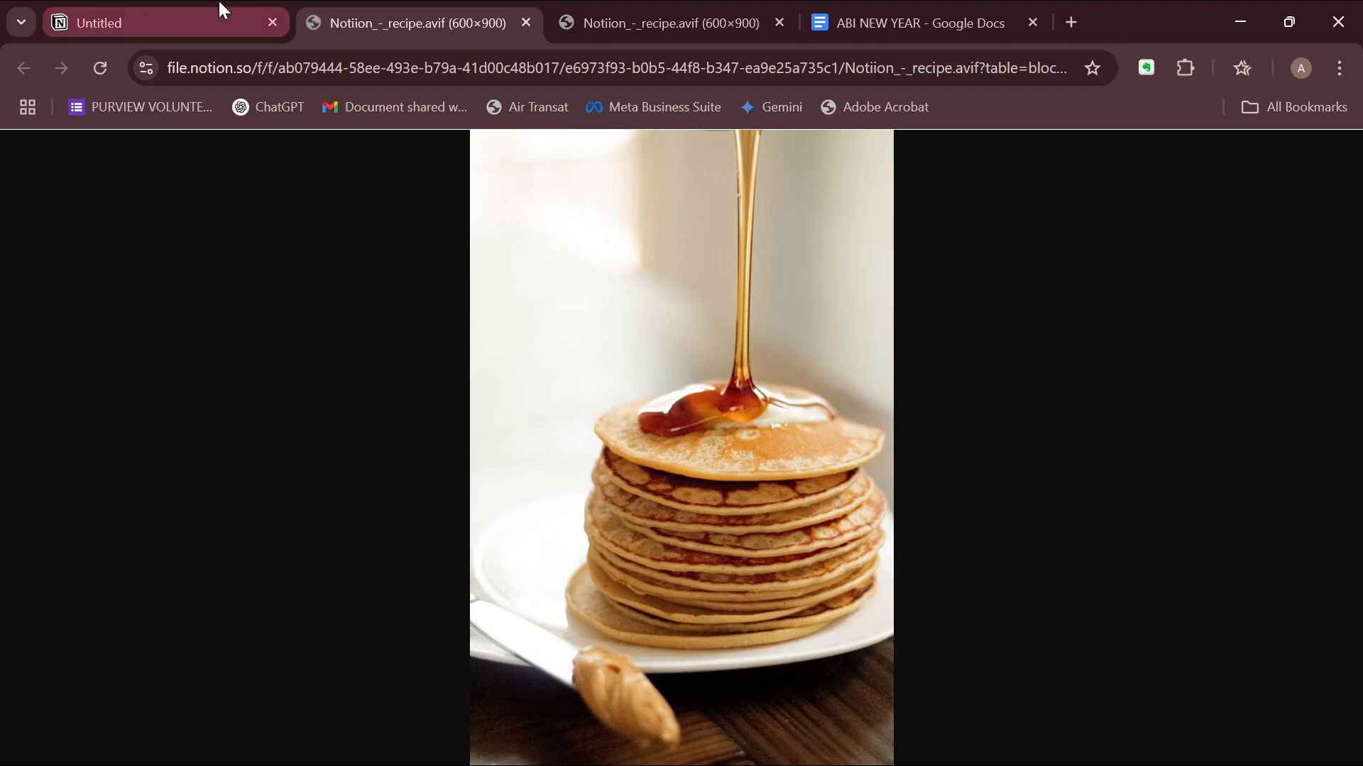
{"action": "left_click", "coordinate": [220, 3]}
{"action": "left_click", "coordinate": [1301, 541]}
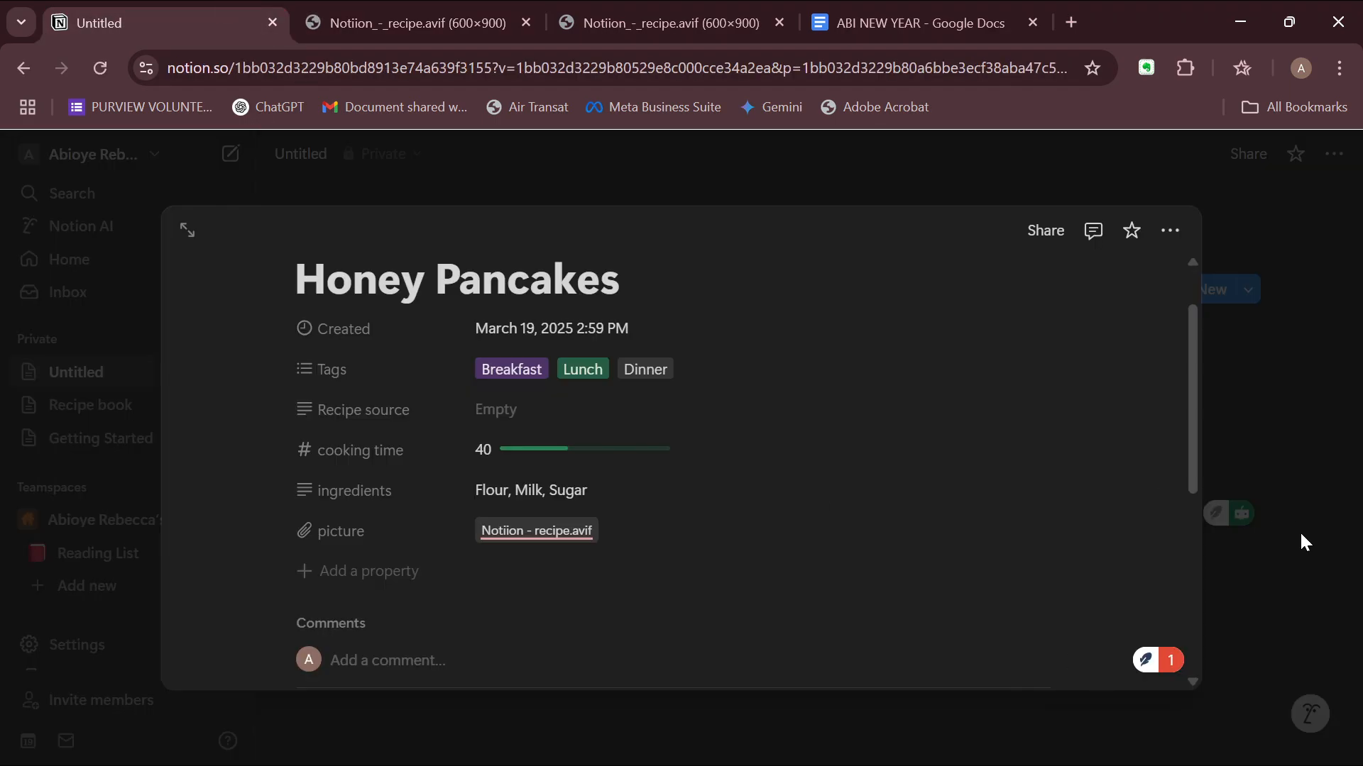
Open Honey Pancakes as a full page and go back to its parent gallery database.
{"action": "scroll", "coordinate": [534, 589], "scroll_direction": "down", "scroll_amount": 3}
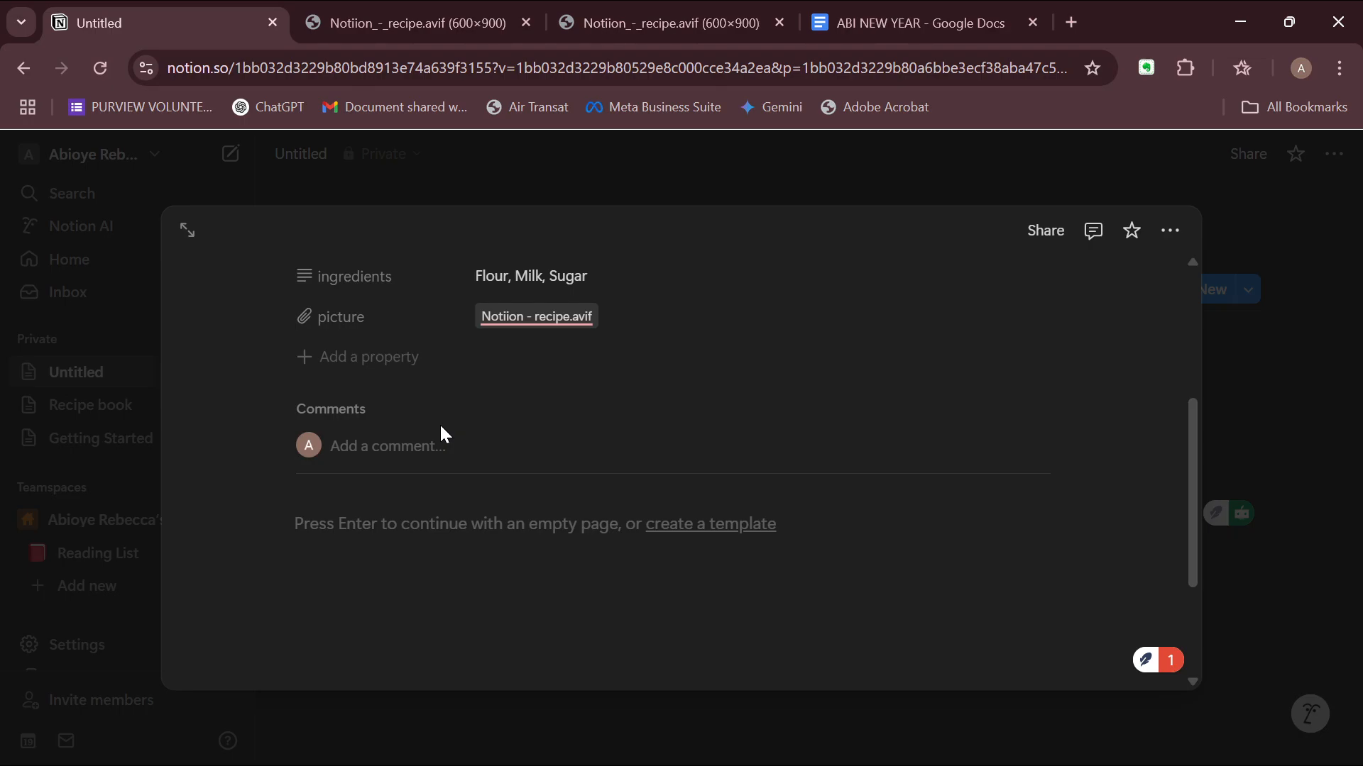
{"action": "scroll", "coordinate": [441, 427], "scroll_direction": "up", "scroll_amount": 4}
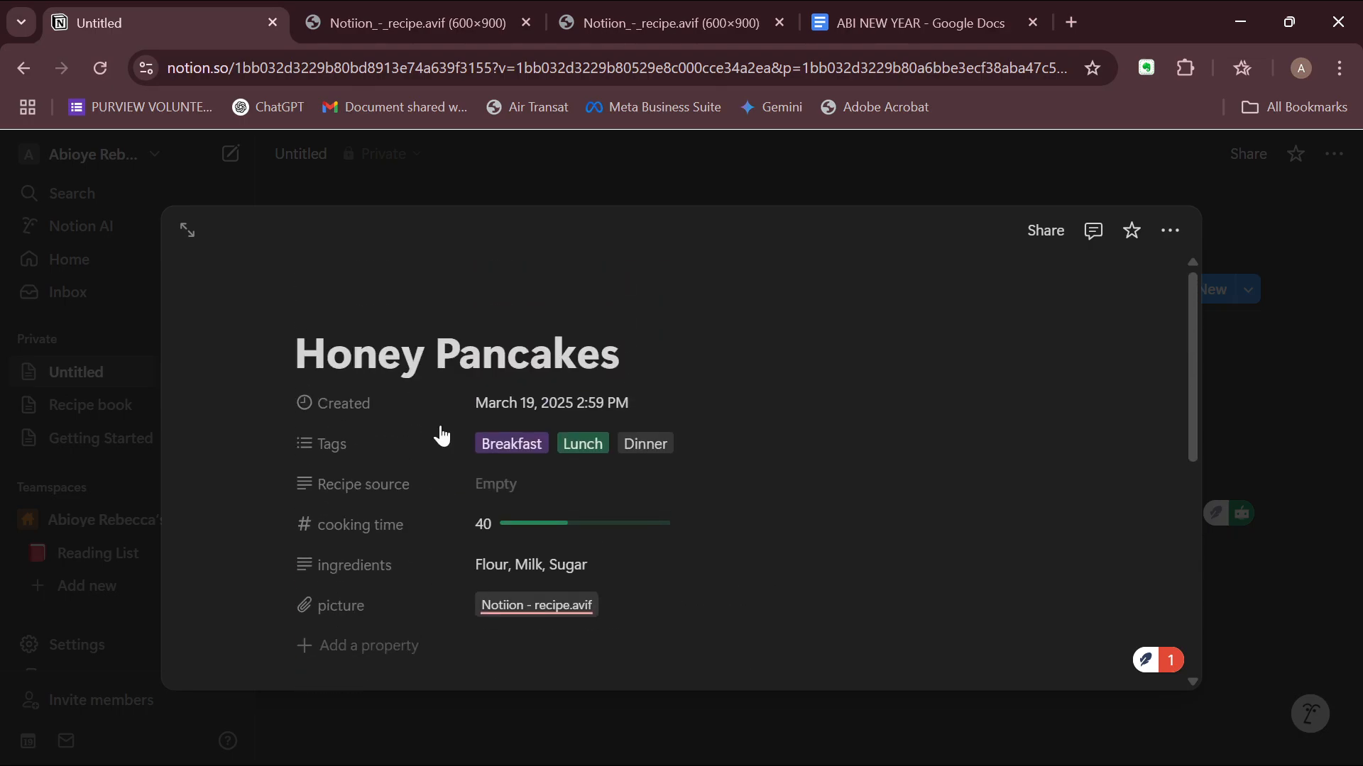
{"action": "left_click", "coordinate": [193, 238]}
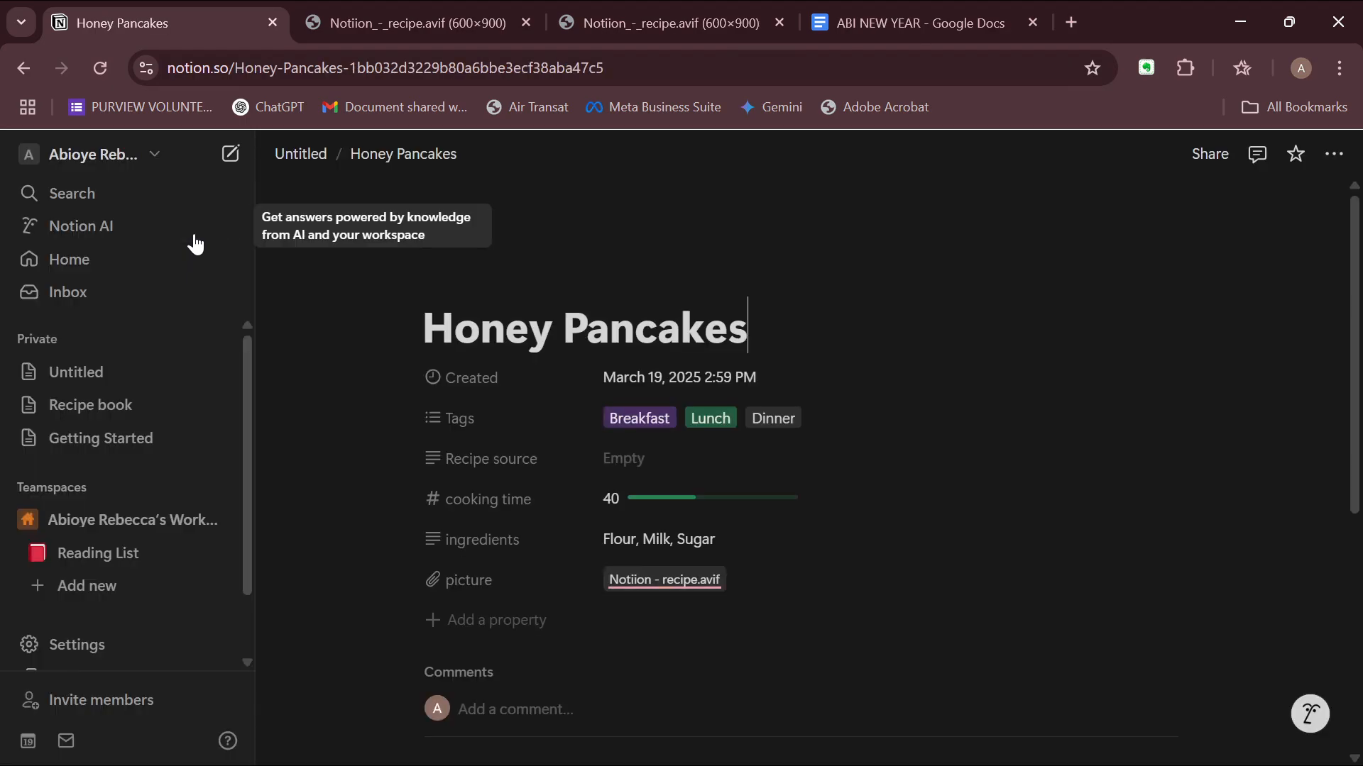
{"action": "left_click", "coordinate": [298, 159]}
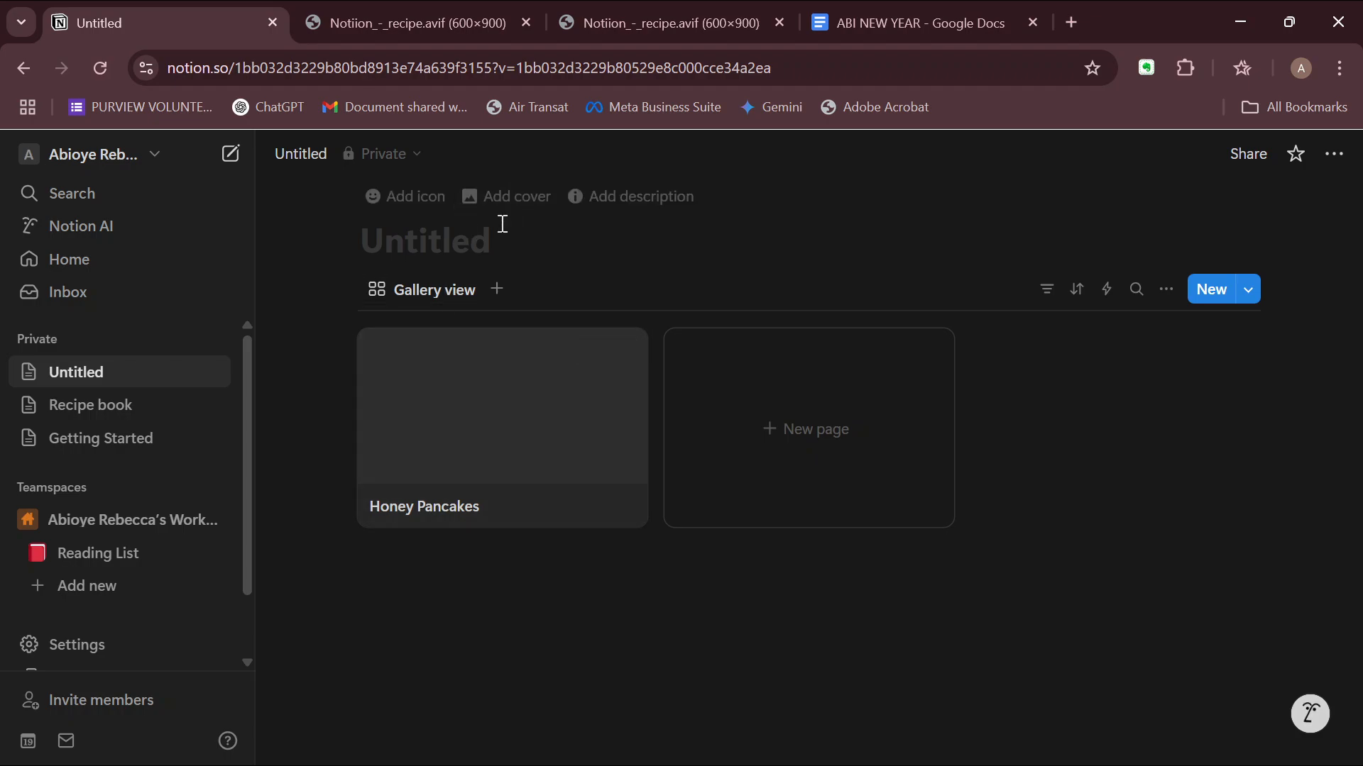
Title the untitled gallery database "Recipe Book".
{"action": "left_click", "coordinate": [445, 242]}
{"action": "type", "text": "Recipe "}
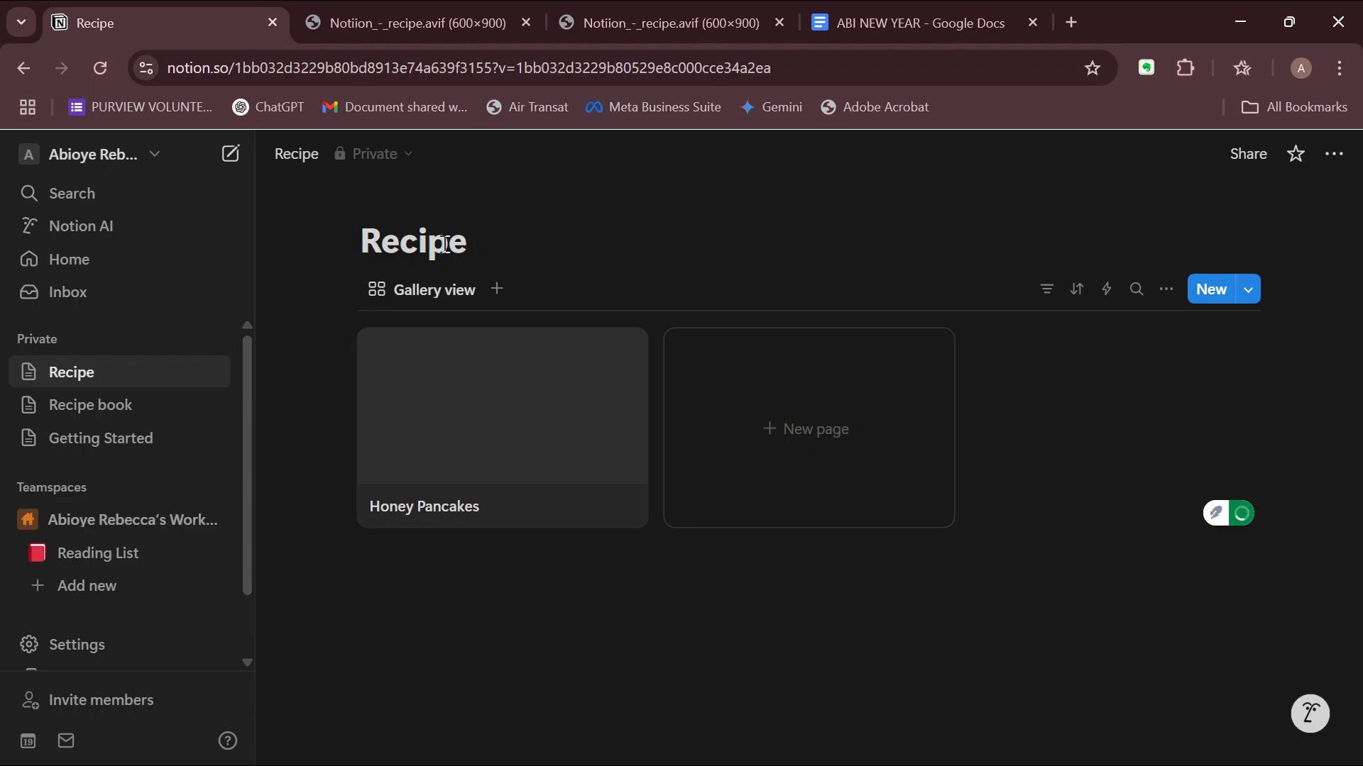
{"action": "type", "text": "Book"}
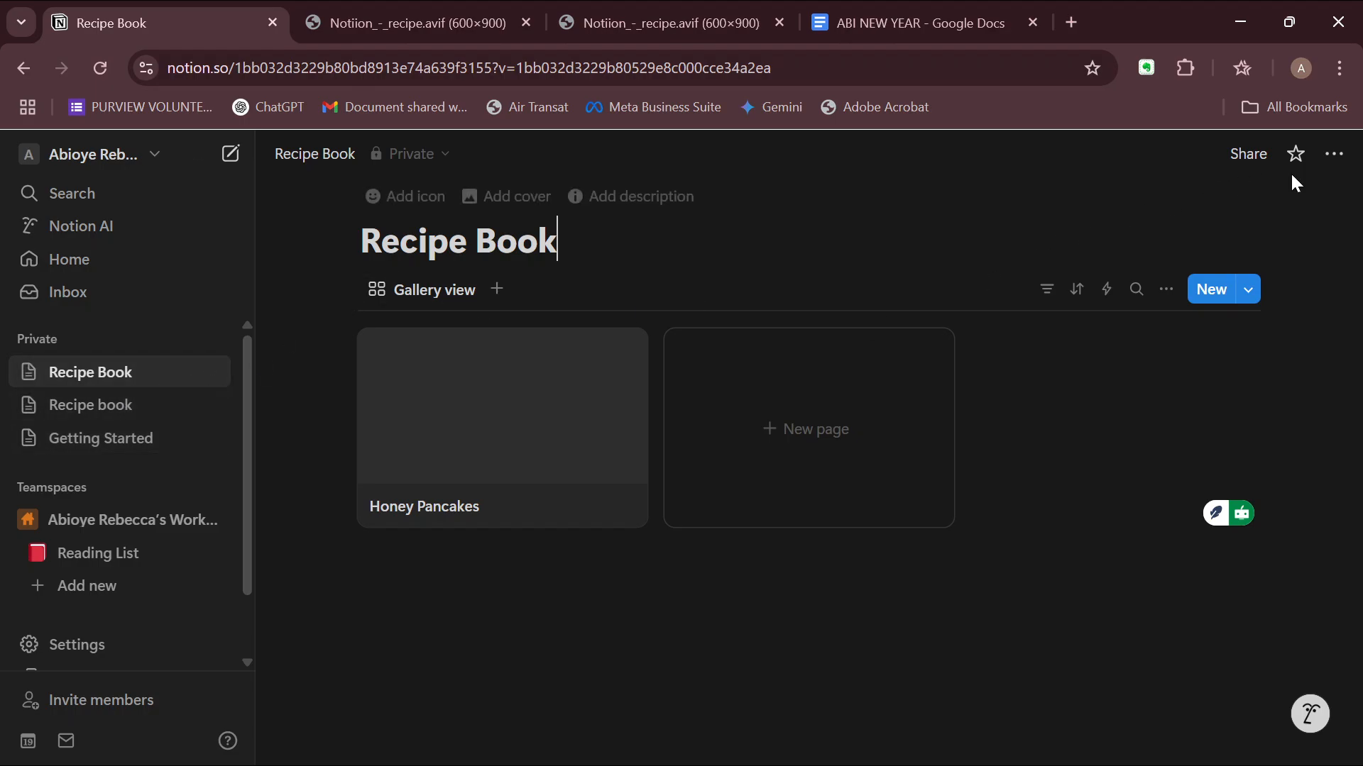
Move the Recipe Book database to trash and add a new empty page to the private section.
{"action": "left_click", "coordinate": [1329, 154]}
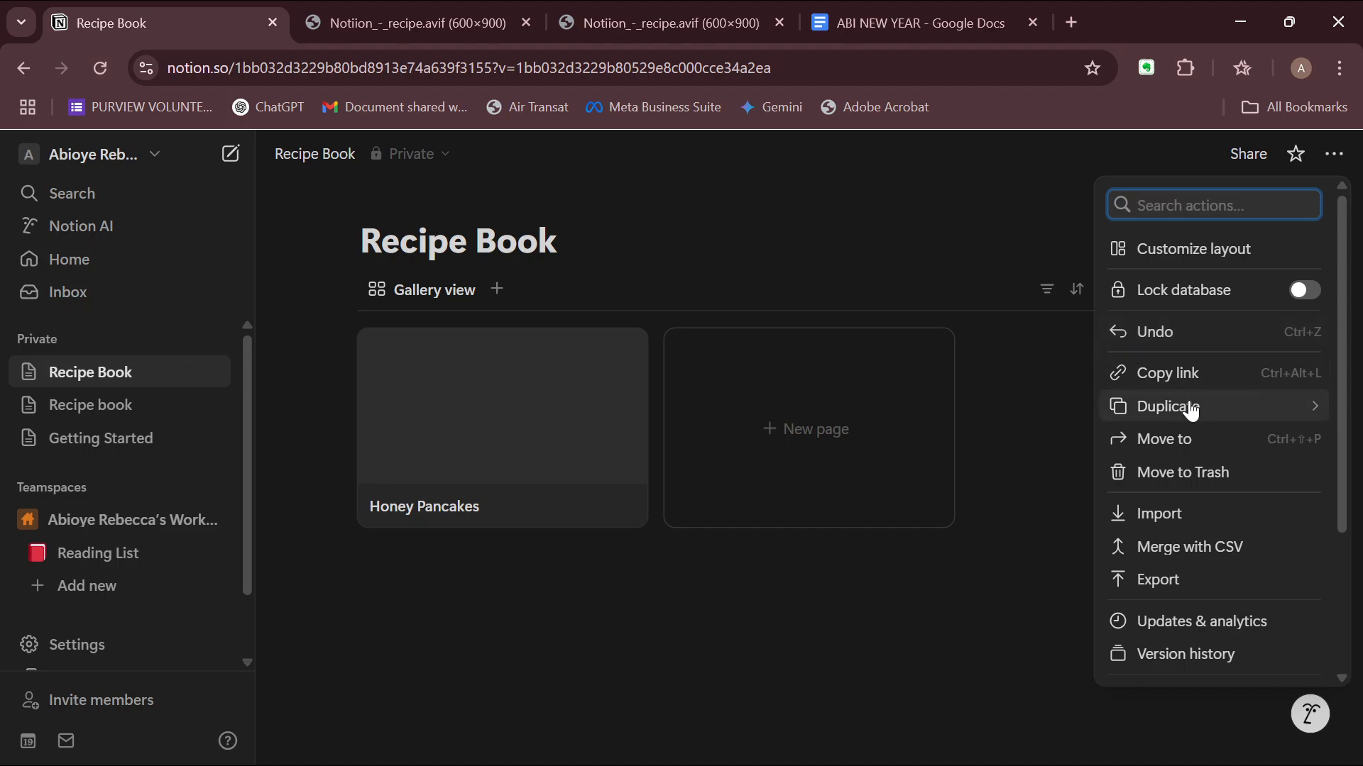
{"action": "left_click", "coordinate": [1190, 471]}
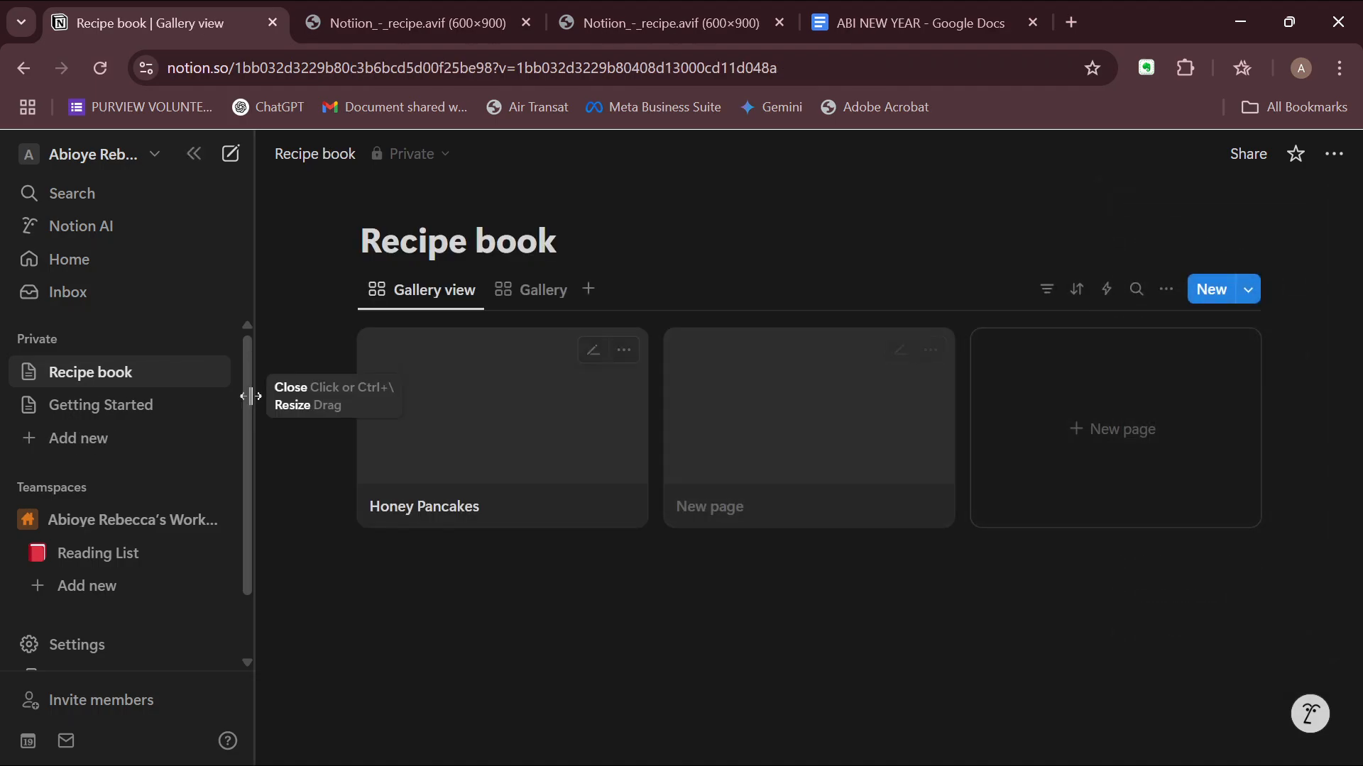
{"action": "left_click", "coordinate": [100, 434]}
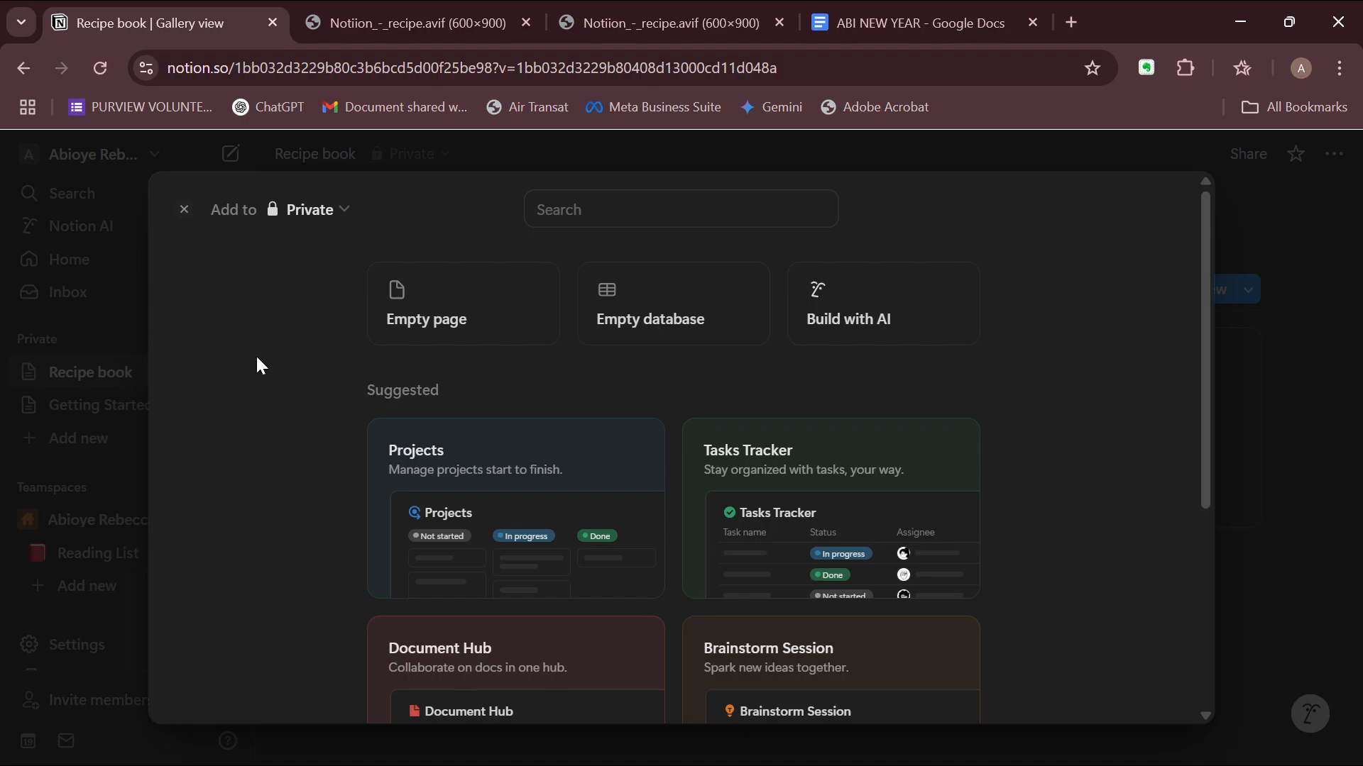
{"action": "left_click", "coordinate": [424, 305]}
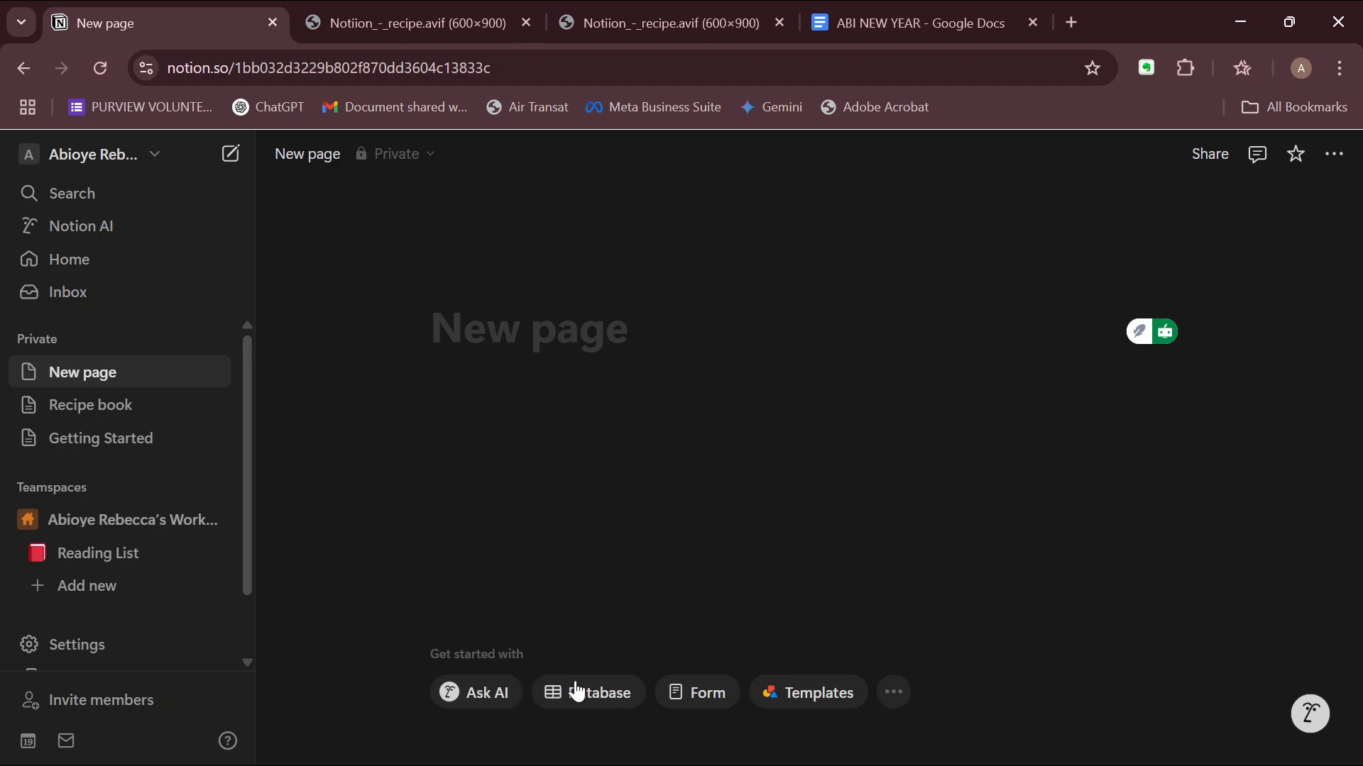
Search the template marketplace for "recipe" and open the Recipe Book template made by Notion.
{"action": "left_click", "coordinate": [818, 701]}
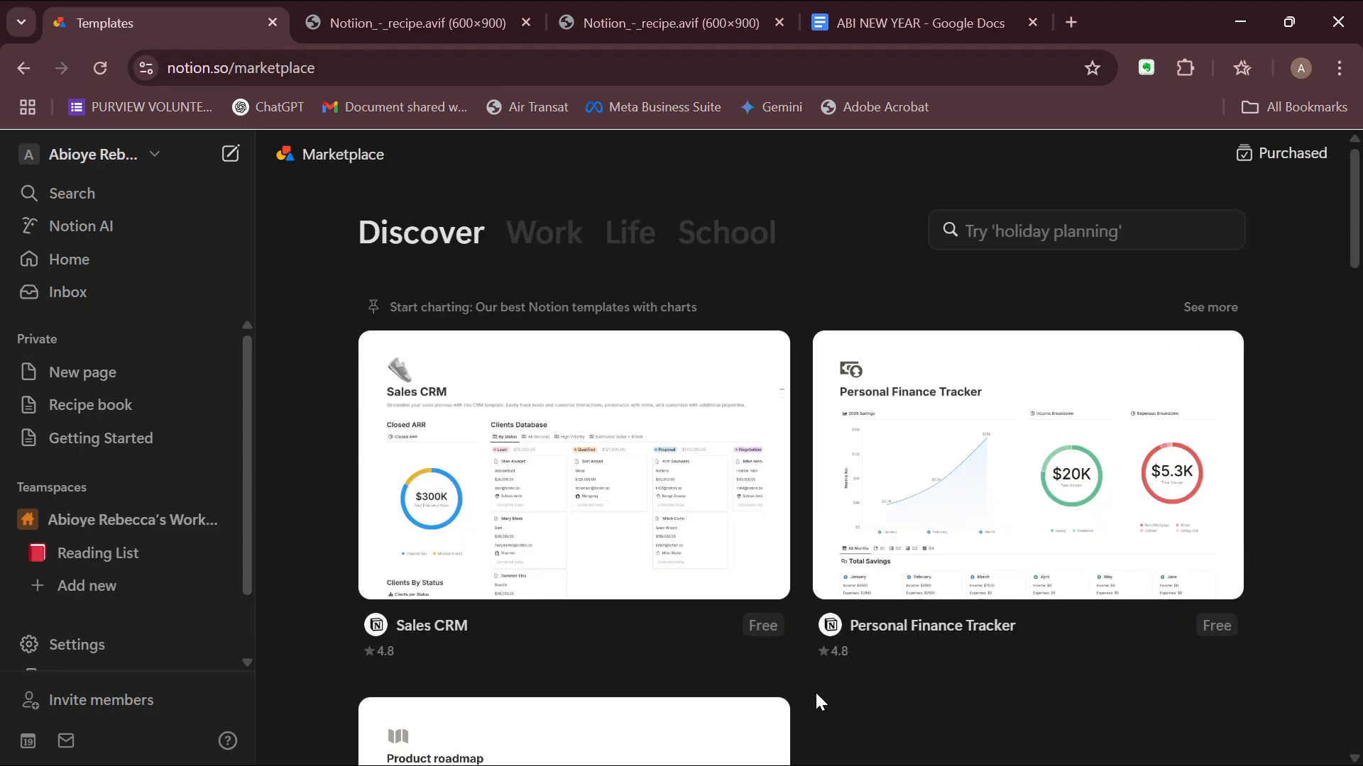
{"action": "left_click", "coordinate": [1018, 220]}
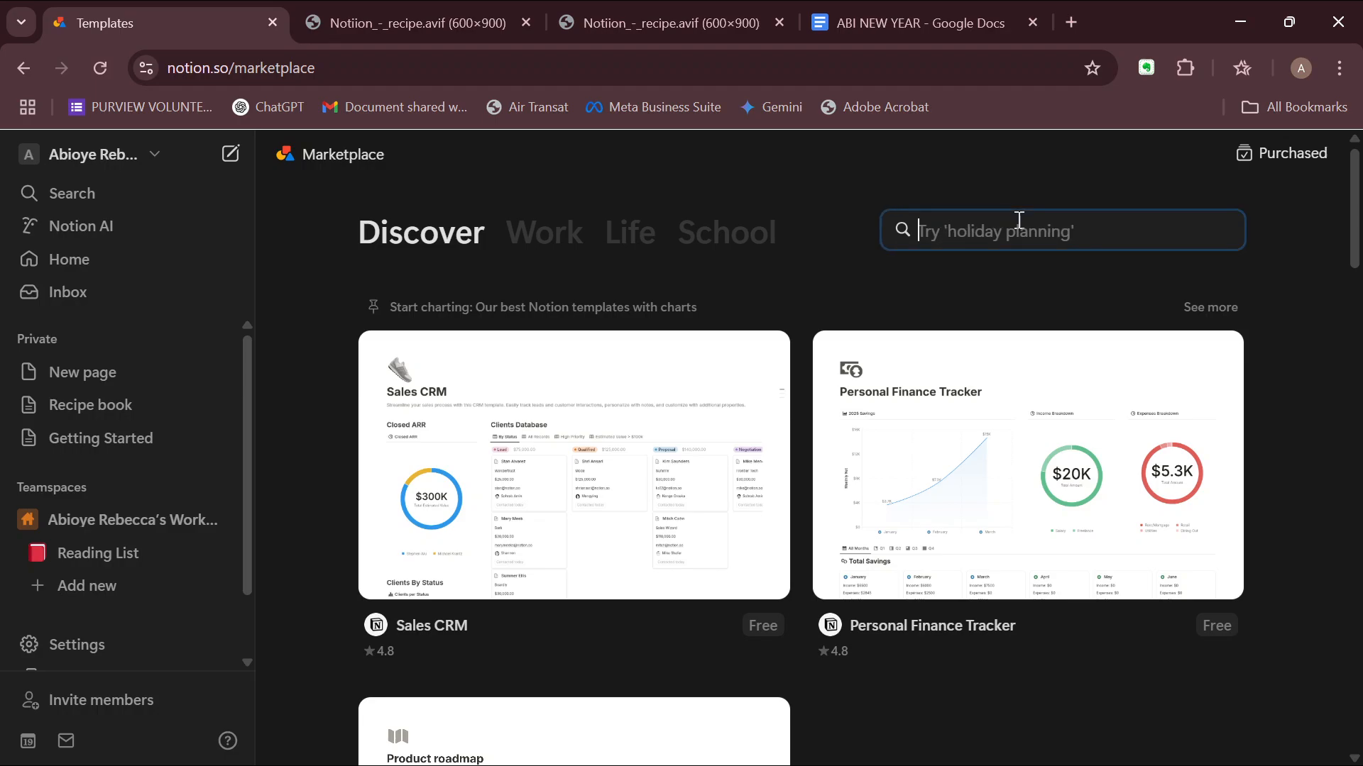
{"action": "type", "text": "recipe"}
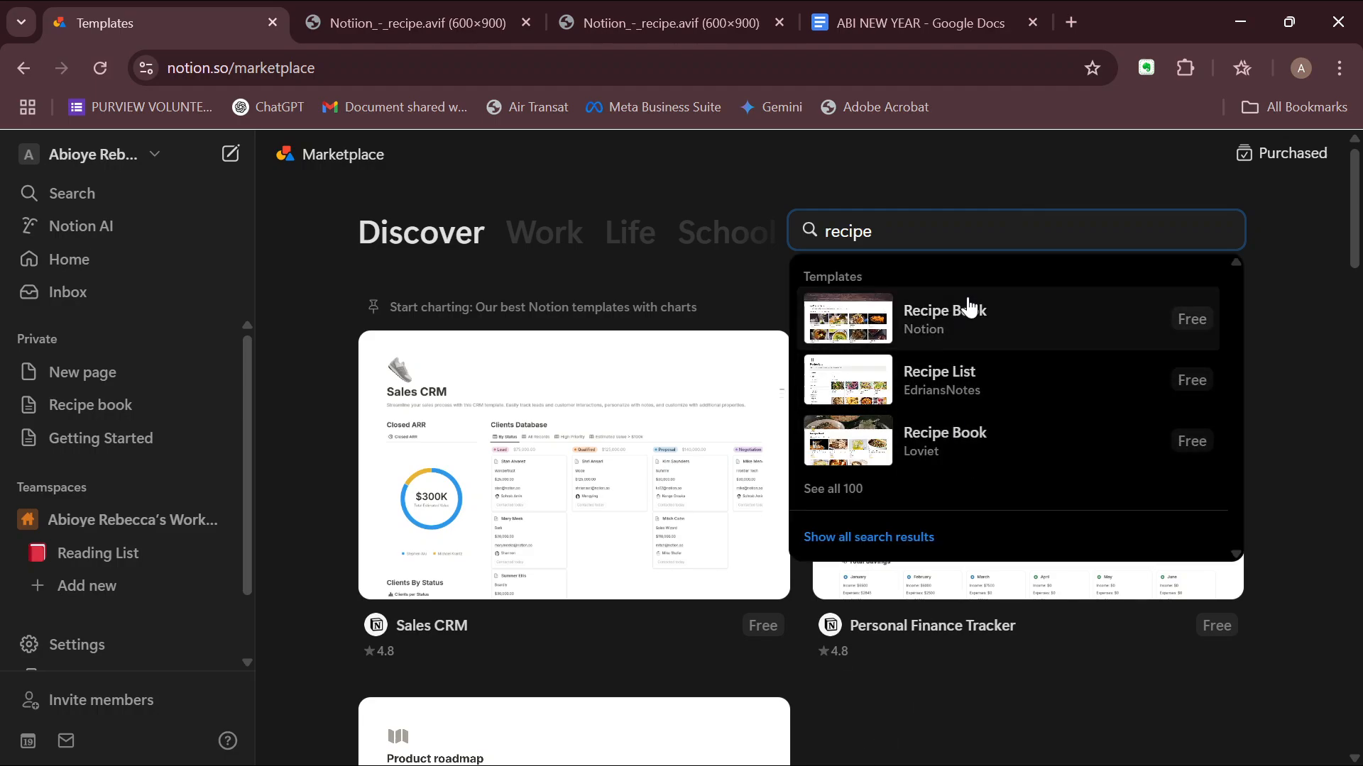
{"action": "left_click", "coordinate": [953, 341]}
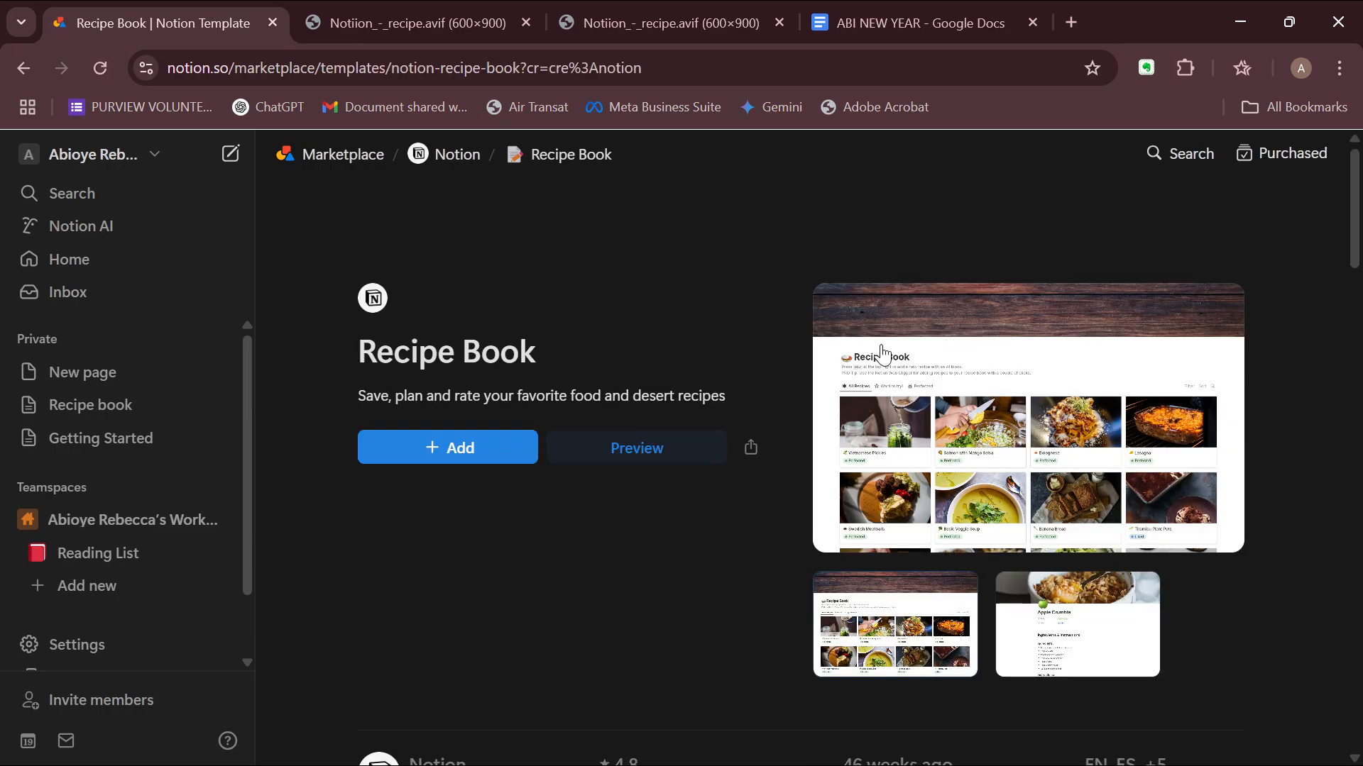
Add the Recipe Book template to the private section and open the added Recipe Book.
{"action": "left_click", "coordinate": [427, 456]}
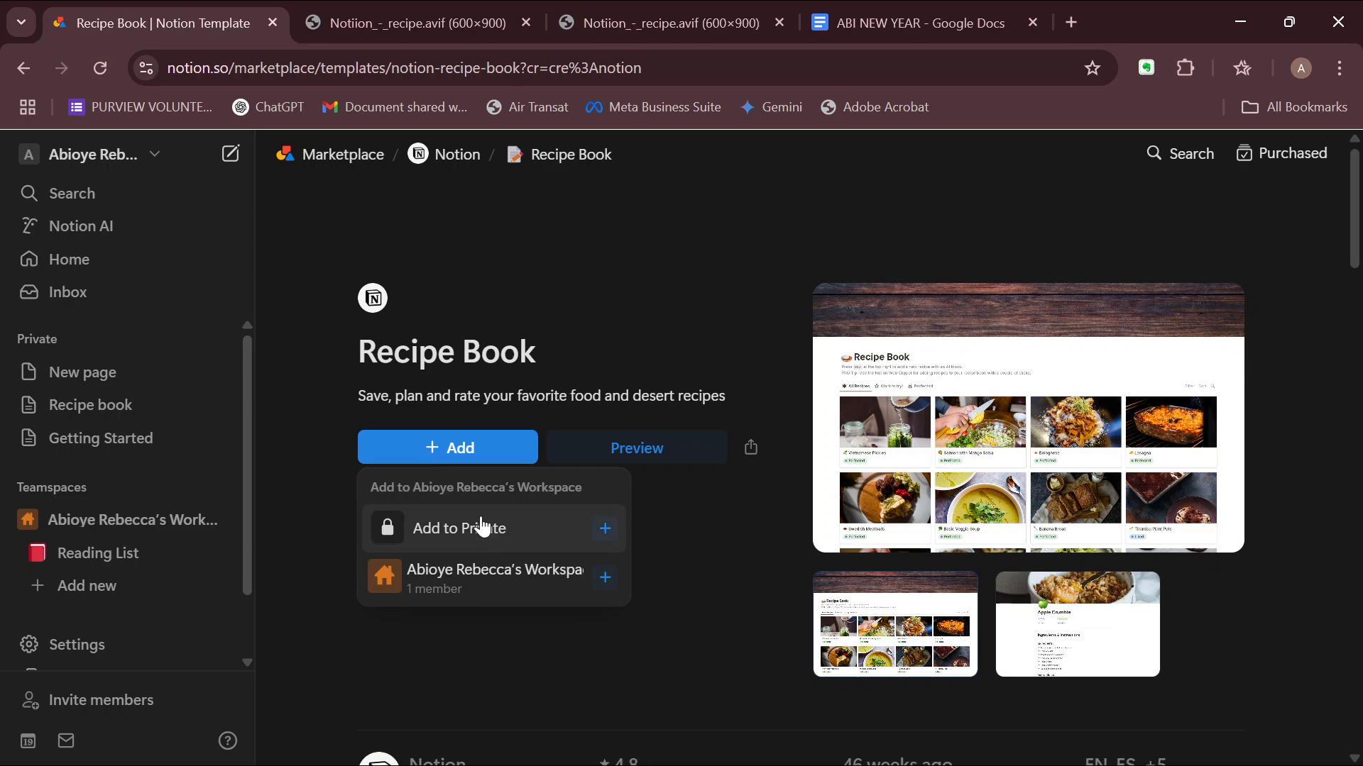
{"action": "left_click", "coordinate": [516, 544]}
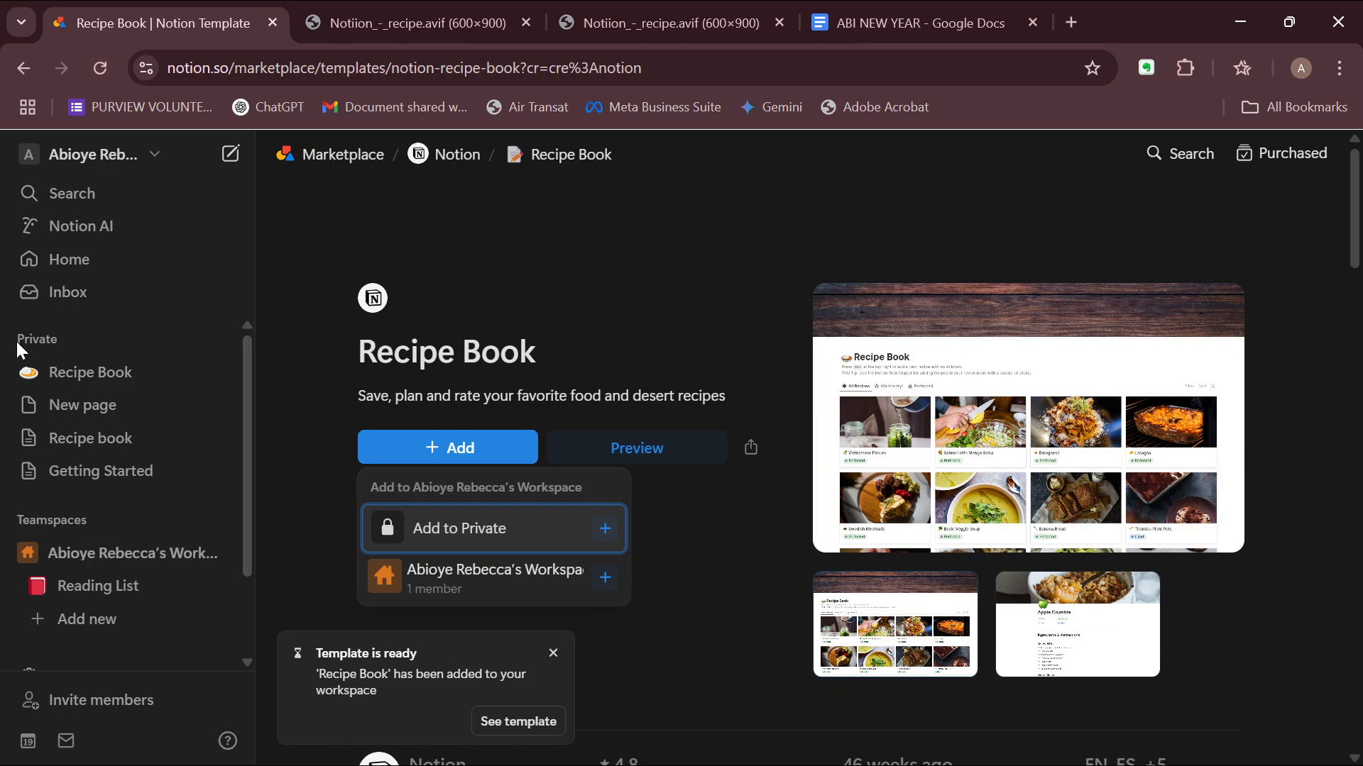
{"action": "left_click", "coordinate": [112, 374]}
{"action": "left_click", "coordinate": [113, 374]}
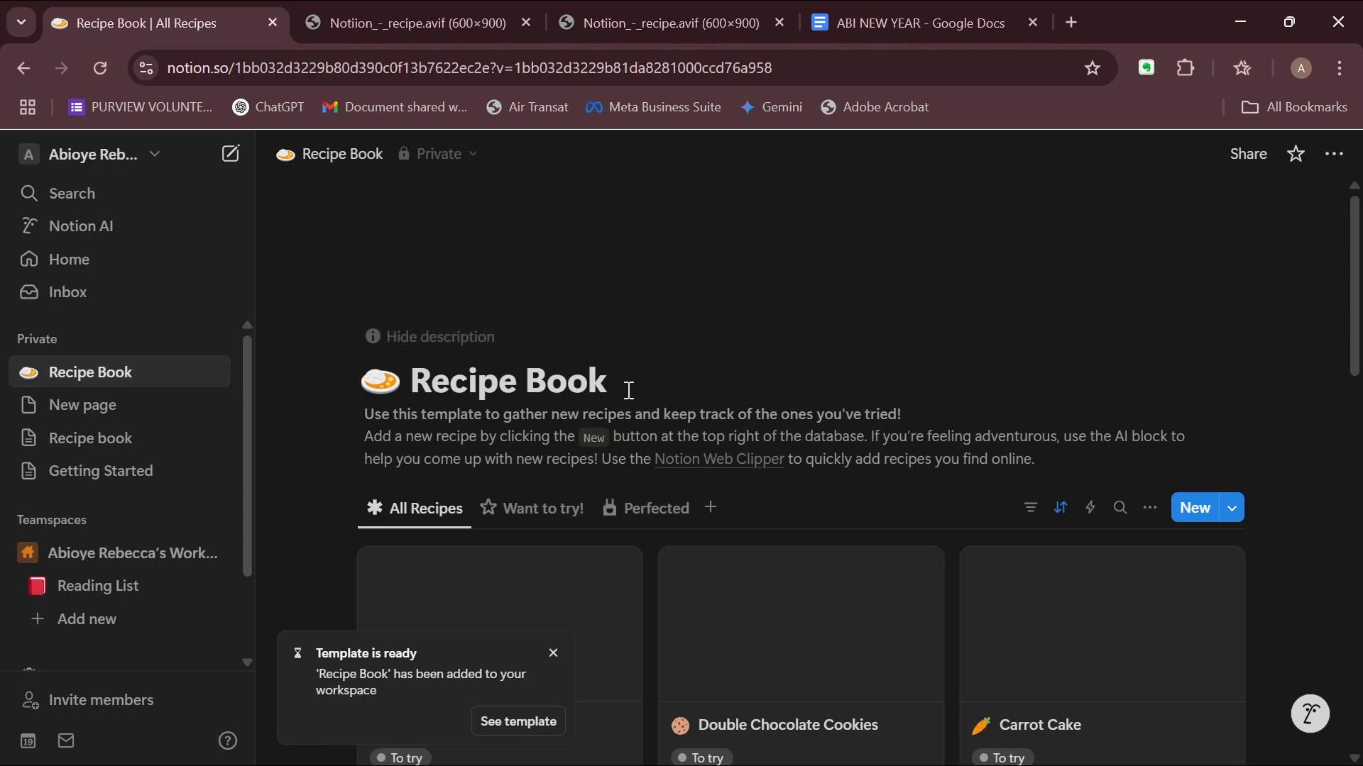
Dismiss the template notification and look over the recipe cards in the All Recipes view.
{"action": "scroll", "coordinate": [628, 390], "scroll_direction": "down", "scroll_amount": 2}
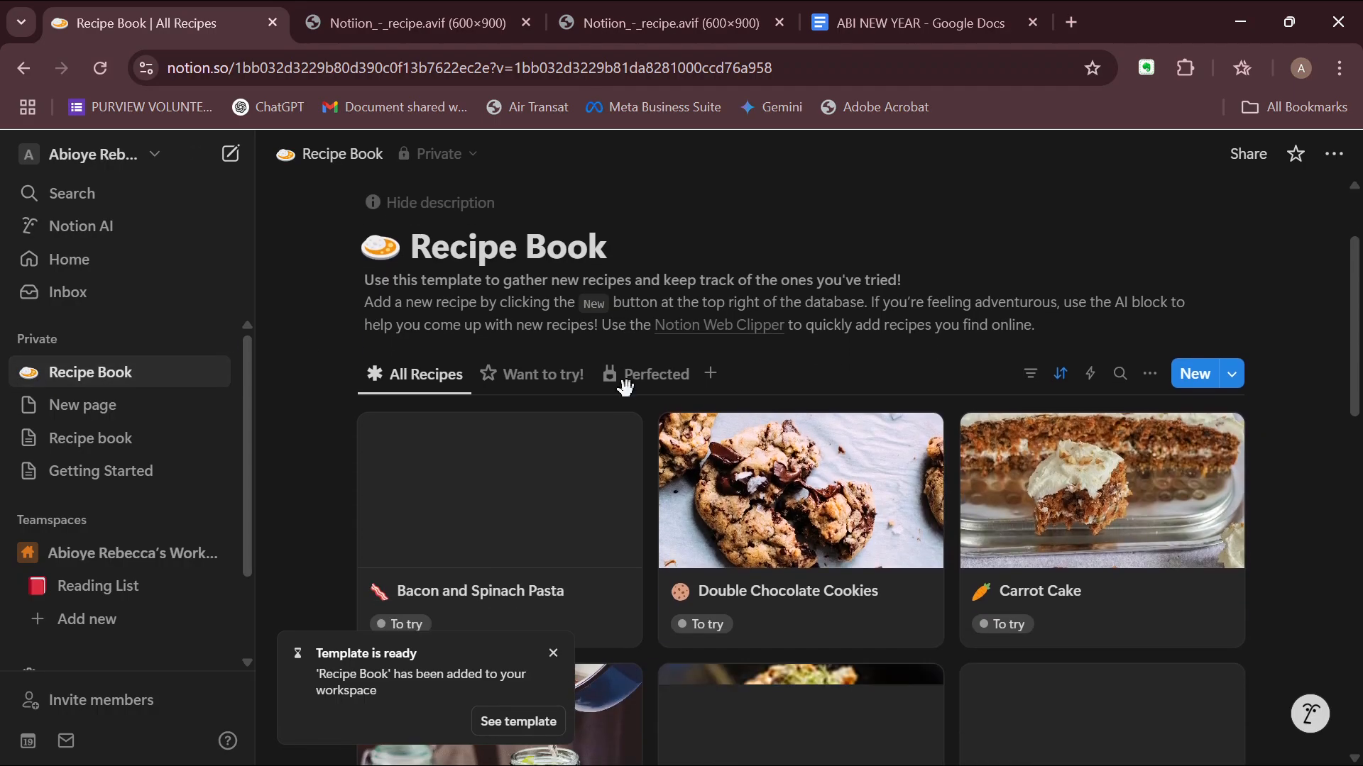
{"action": "left_click", "coordinate": [552, 656]}
{"action": "scroll", "coordinate": [845, 478], "scroll_direction": "down", "scroll_amount": 3}
{"action": "scroll", "coordinate": [851, 478], "scroll_direction": "up", "scroll_amount": 3}
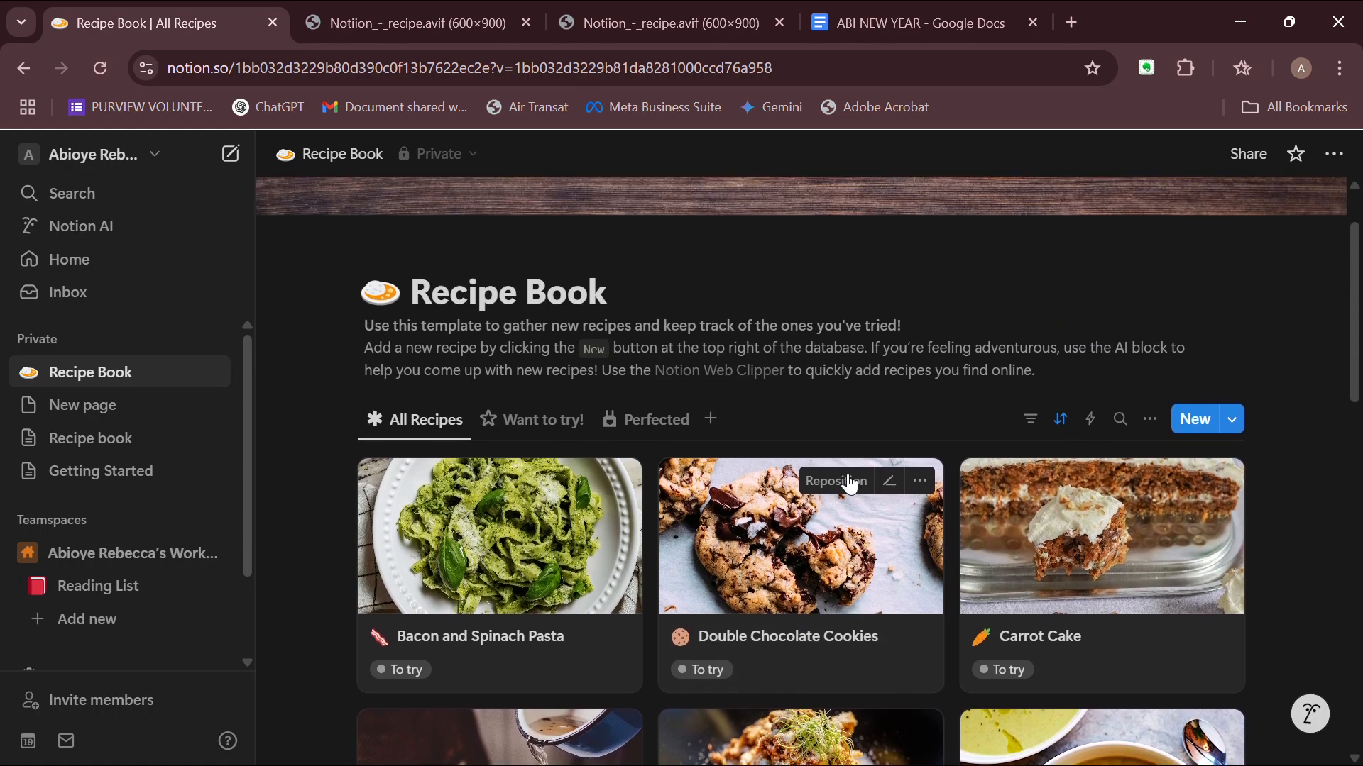
{"action": "scroll", "coordinate": [850, 484], "scroll_direction": "down", "scroll_amount": 3}
{"action": "scroll", "coordinate": [849, 484], "scroll_direction": "up", "scroll_amount": 2}
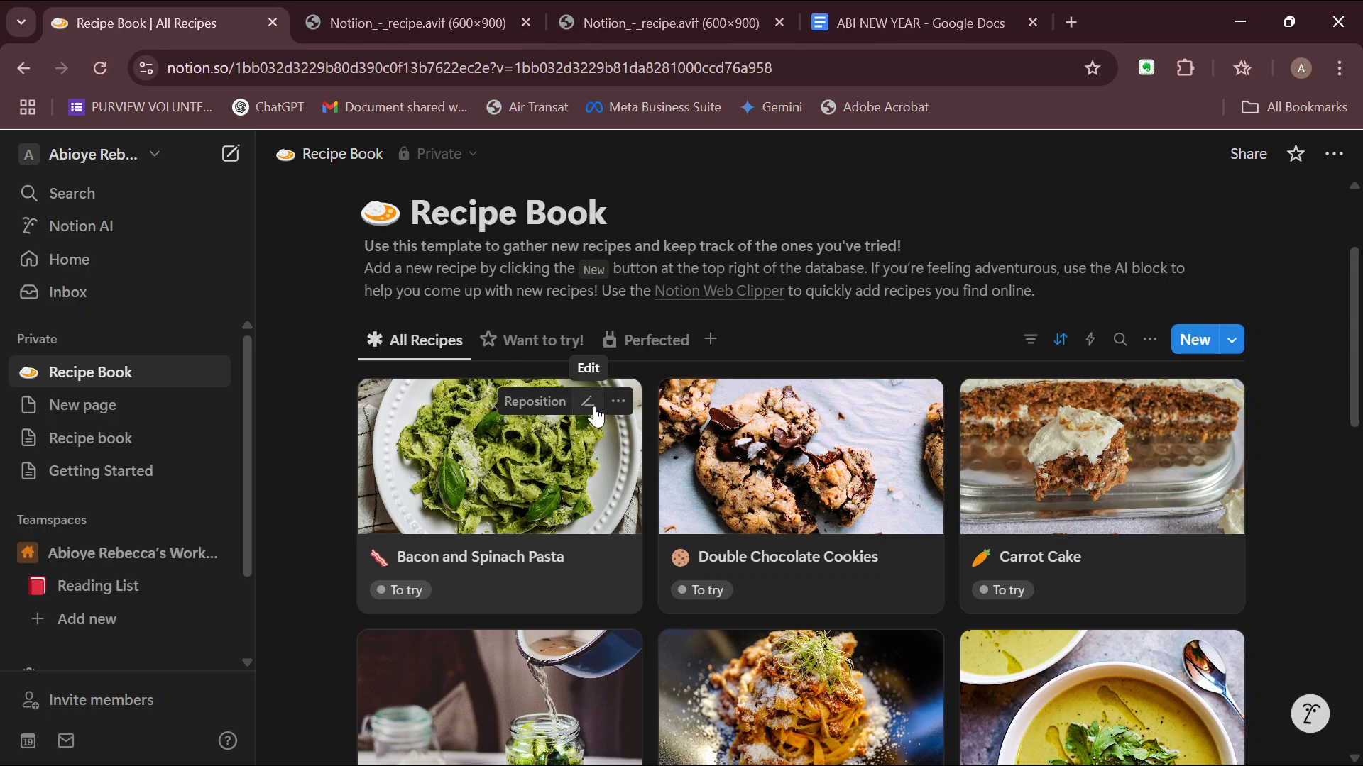
Examine the Bacon and Spinach Pasta page's properties and instructions, and return to look through the remaining recipe cards.
{"action": "left_click", "coordinate": [587, 402]}
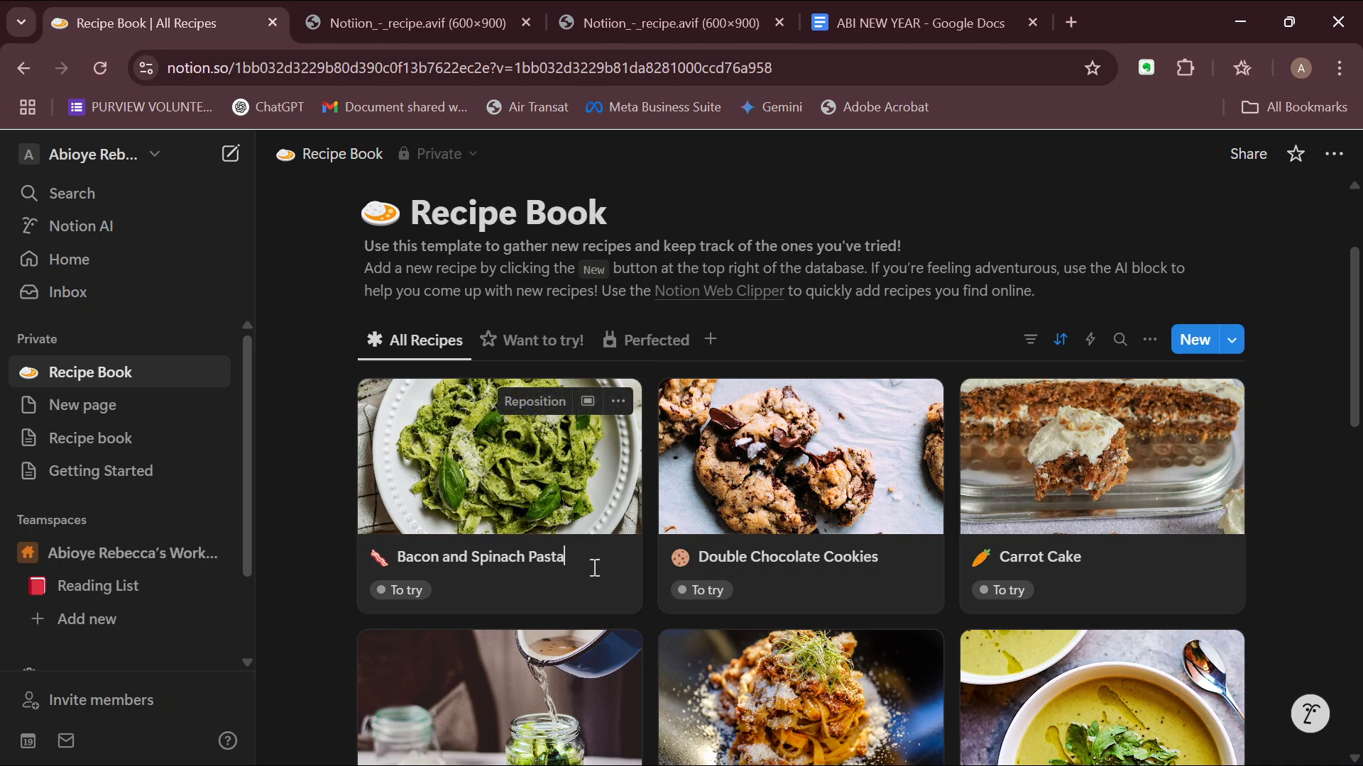
{"action": "left_click", "coordinate": [618, 402]}
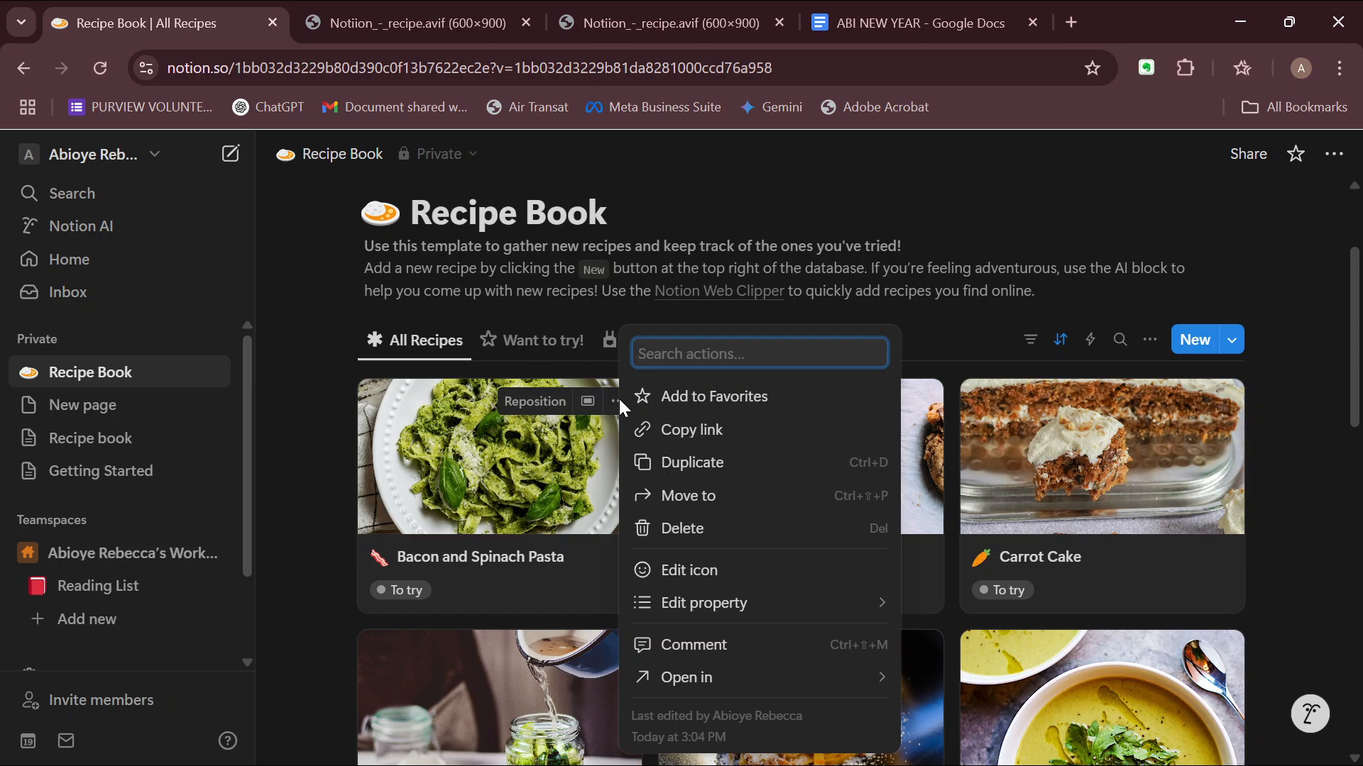
{"action": "left_click", "coordinate": [525, 457]}
{"action": "left_click", "coordinate": [525, 457]}
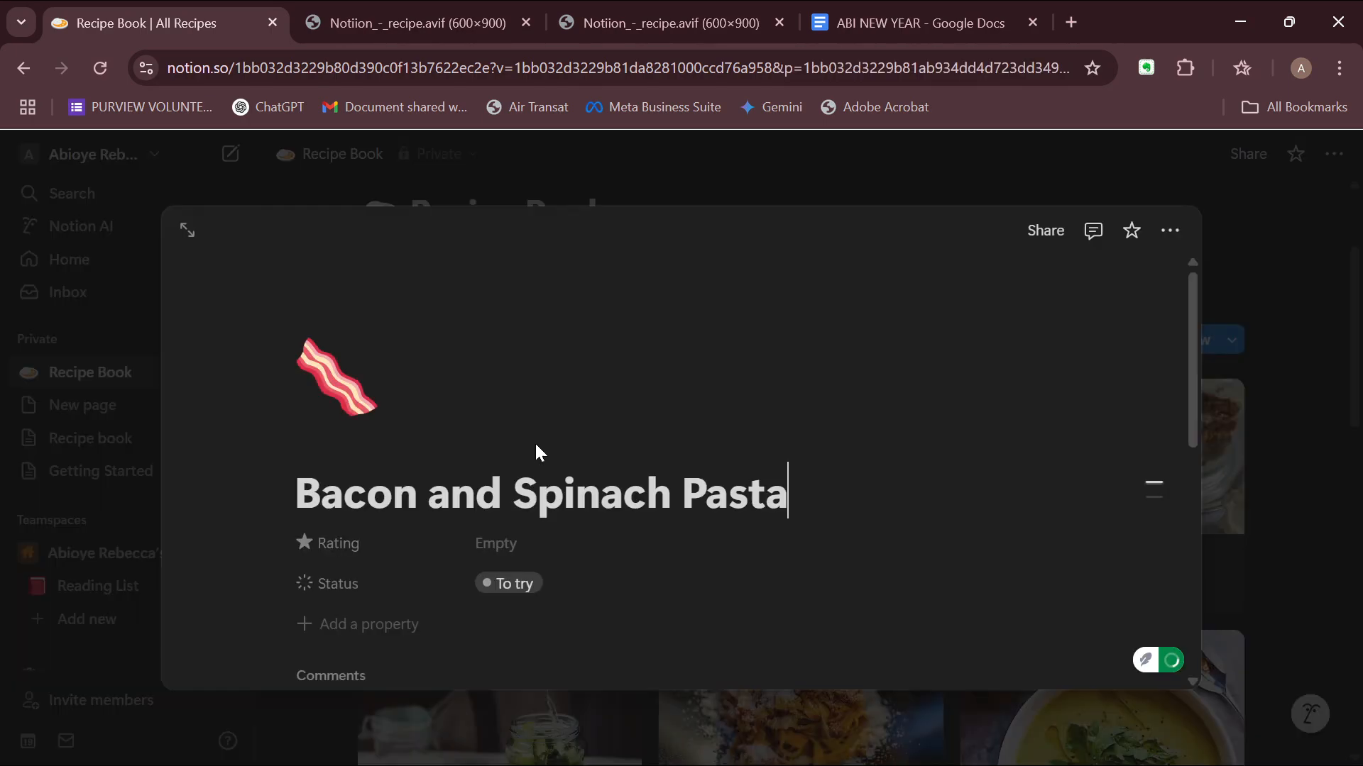
{"action": "scroll", "coordinate": [841, 521], "scroll_direction": "down", "scroll_amount": 3}
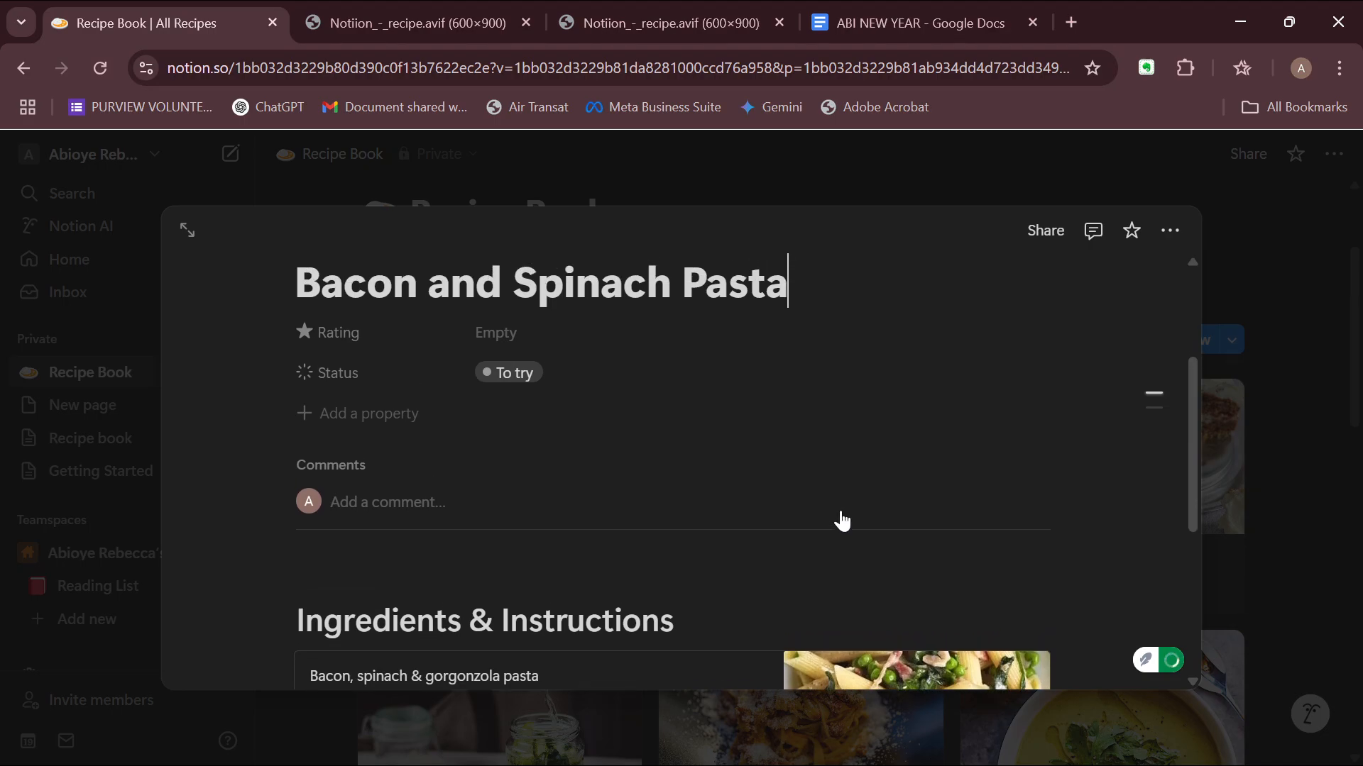
{"action": "scroll", "coordinate": [841, 520], "scroll_direction": "down", "scroll_amount": 5}
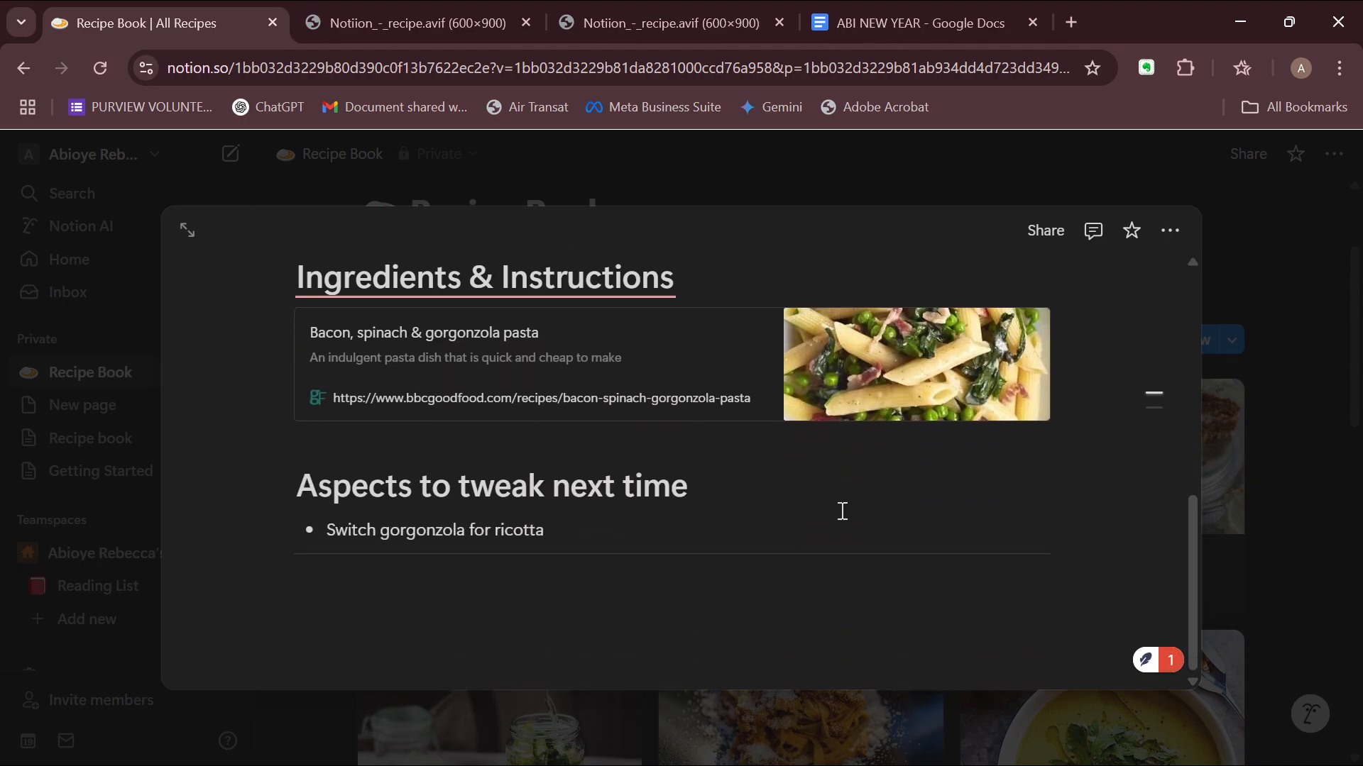
{"action": "scroll", "coordinate": [843, 511], "scroll_direction": "up", "scroll_amount": 10}
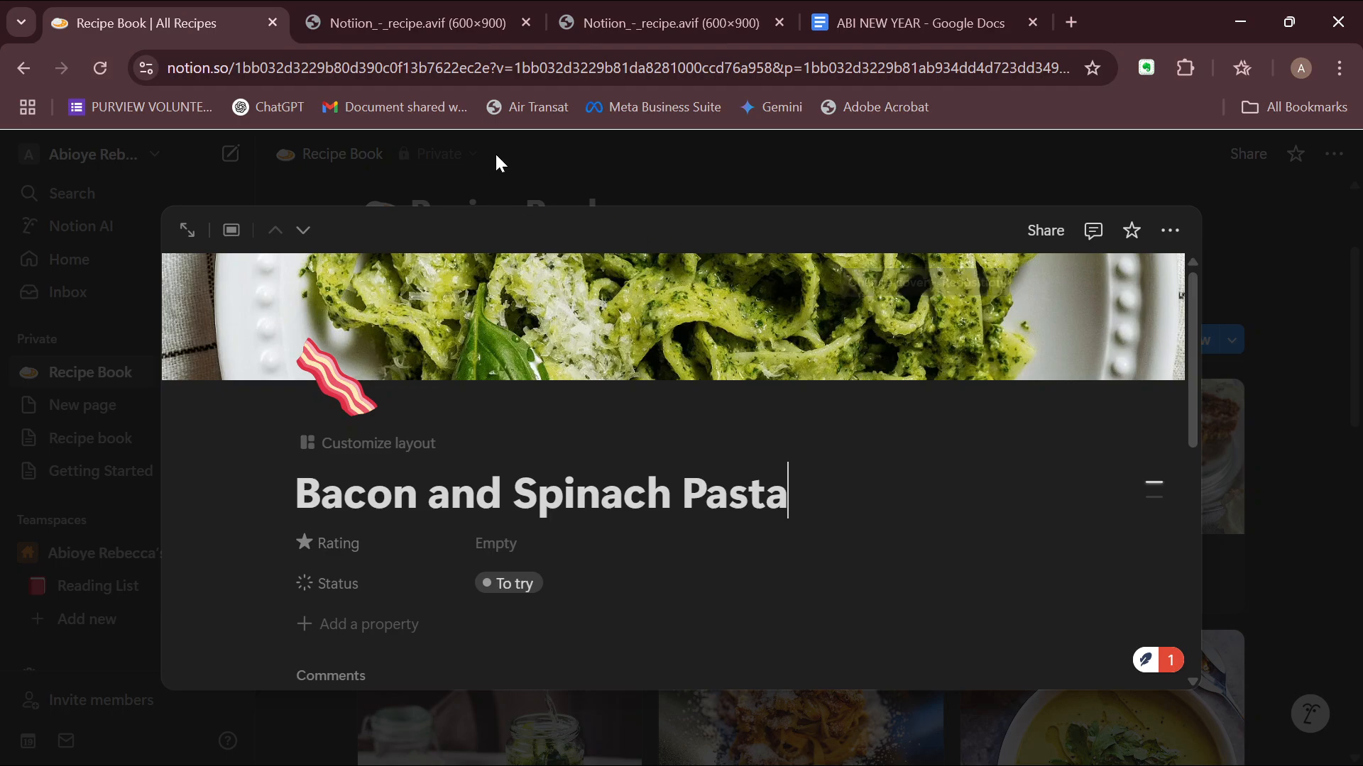
{"action": "left_click", "coordinate": [291, 169]}
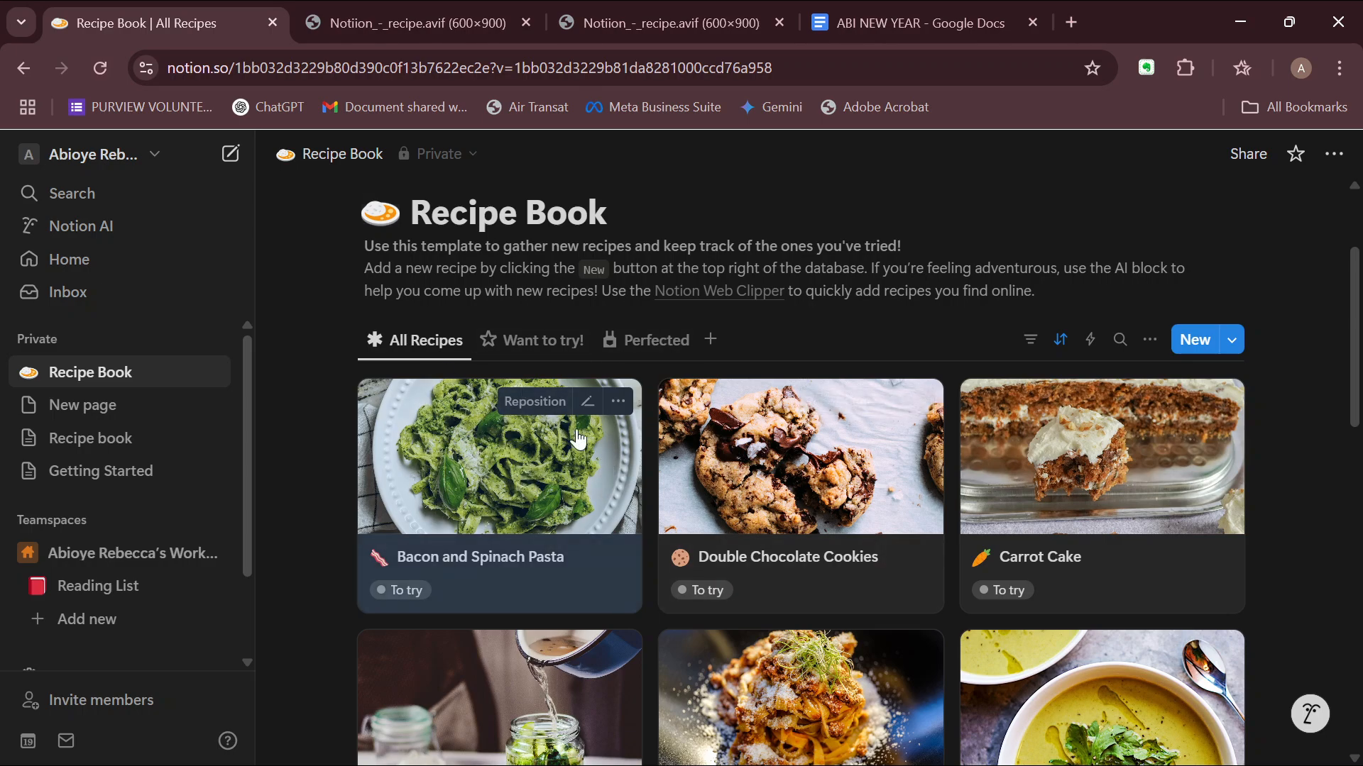
{"action": "scroll", "coordinate": [1113, 533], "scroll_direction": "down", "scroll_amount": 9}
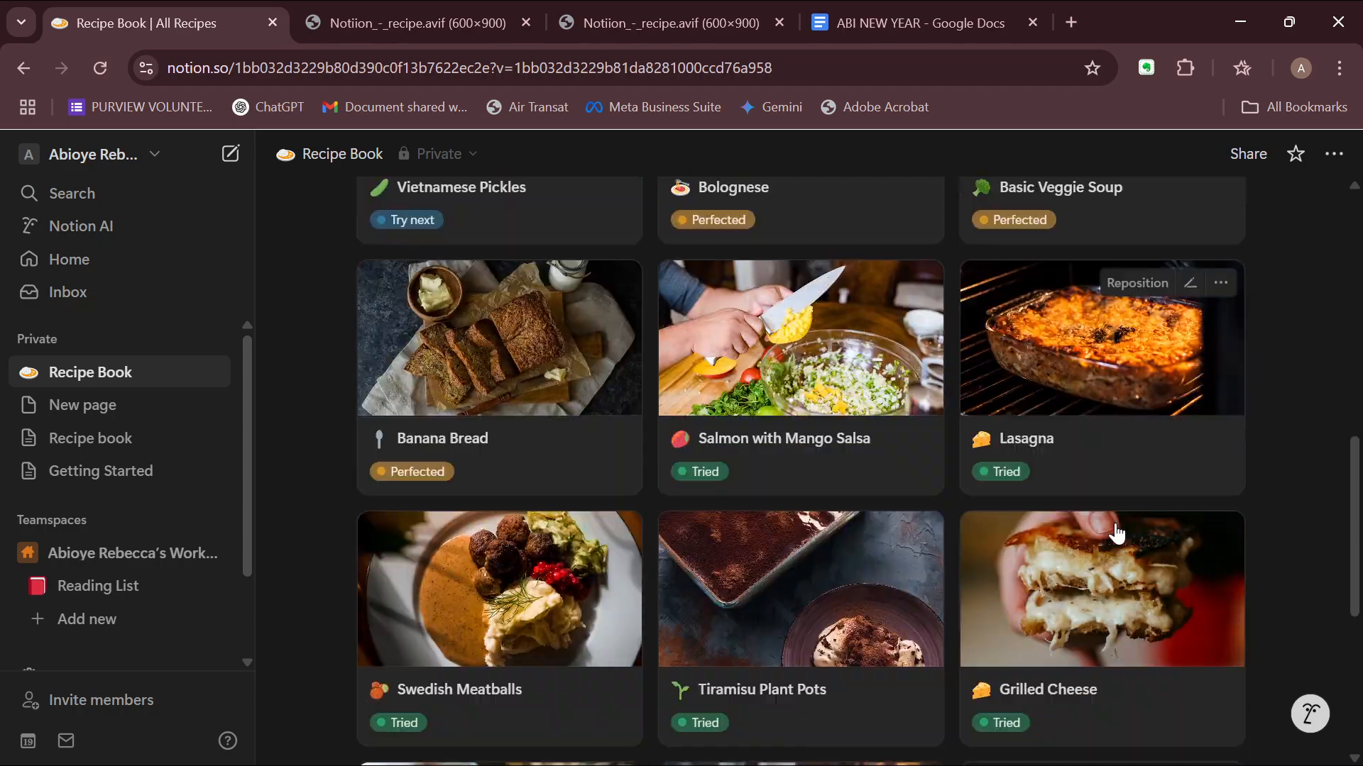
{"action": "scroll", "coordinate": [1116, 525], "scroll_direction": "up", "scroll_amount": 12}
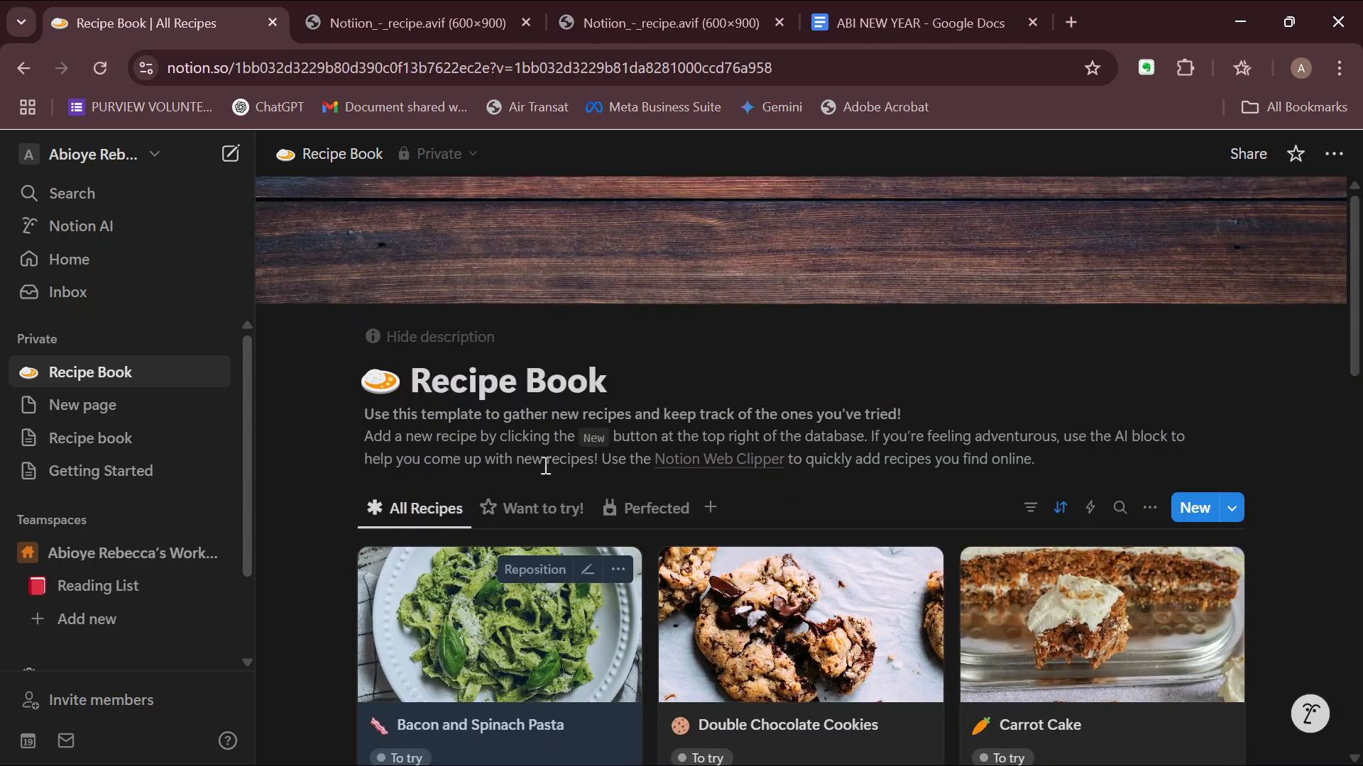
Open the Honey Pancakes page from the Gallery view of the self-made Recipe book and add a cover to it.
{"action": "left_click", "coordinate": [150, 445]}
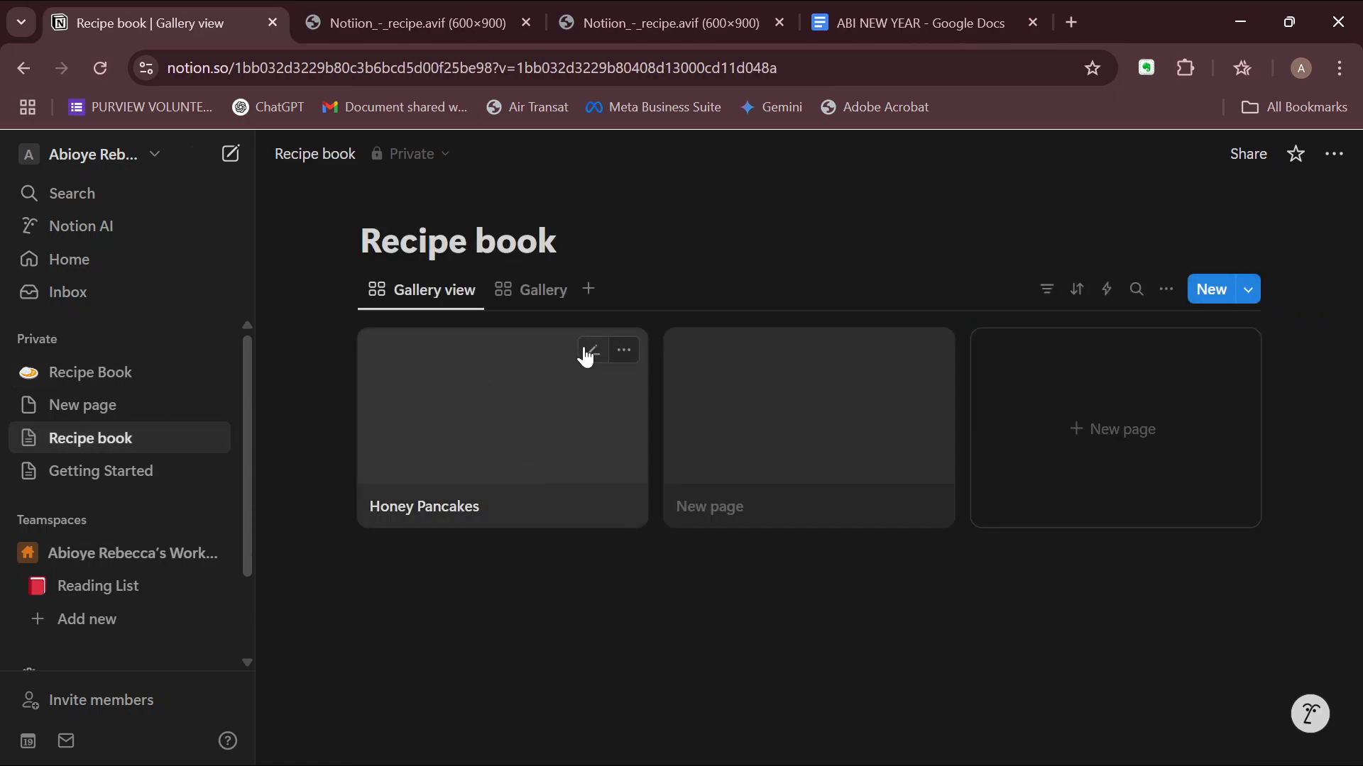
{"action": "left_click", "coordinate": [586, 354]}
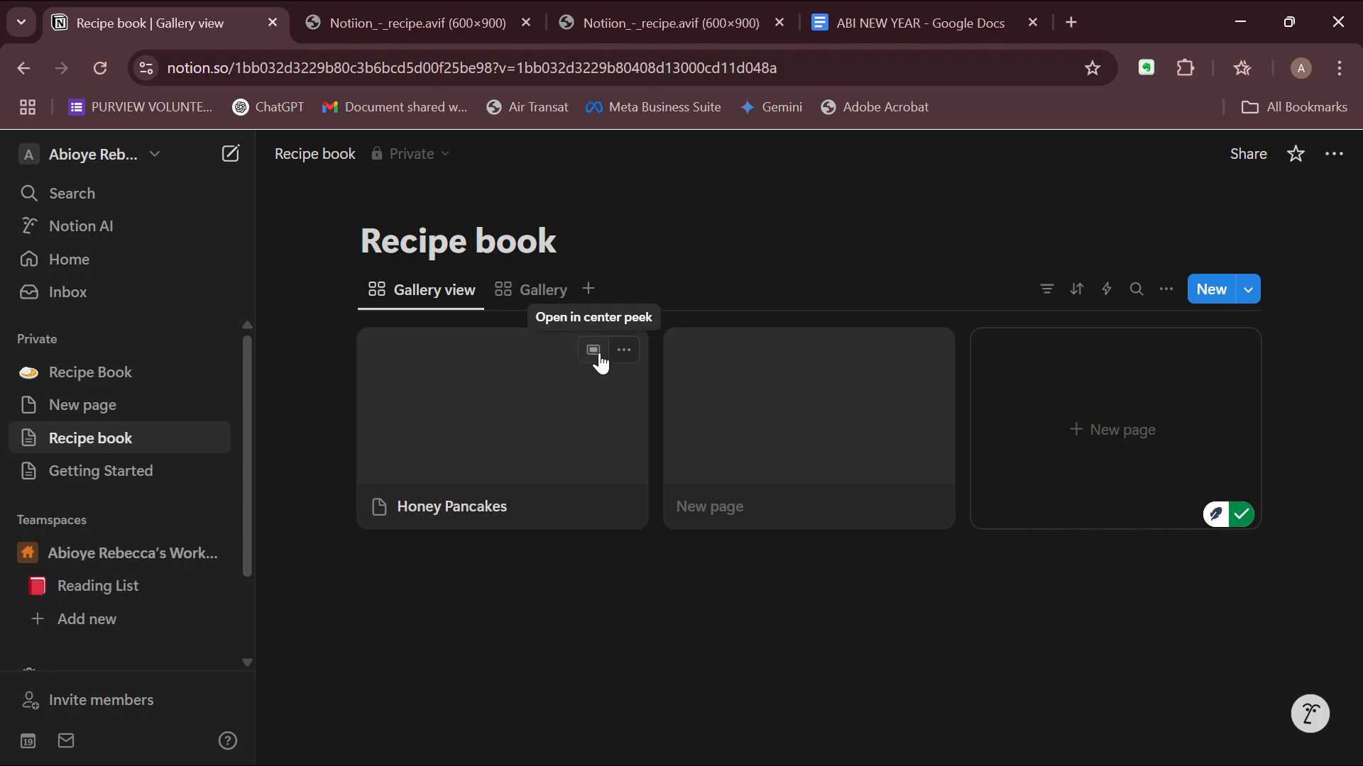
{"action": "left_click", "coordinate": [543, 303]}
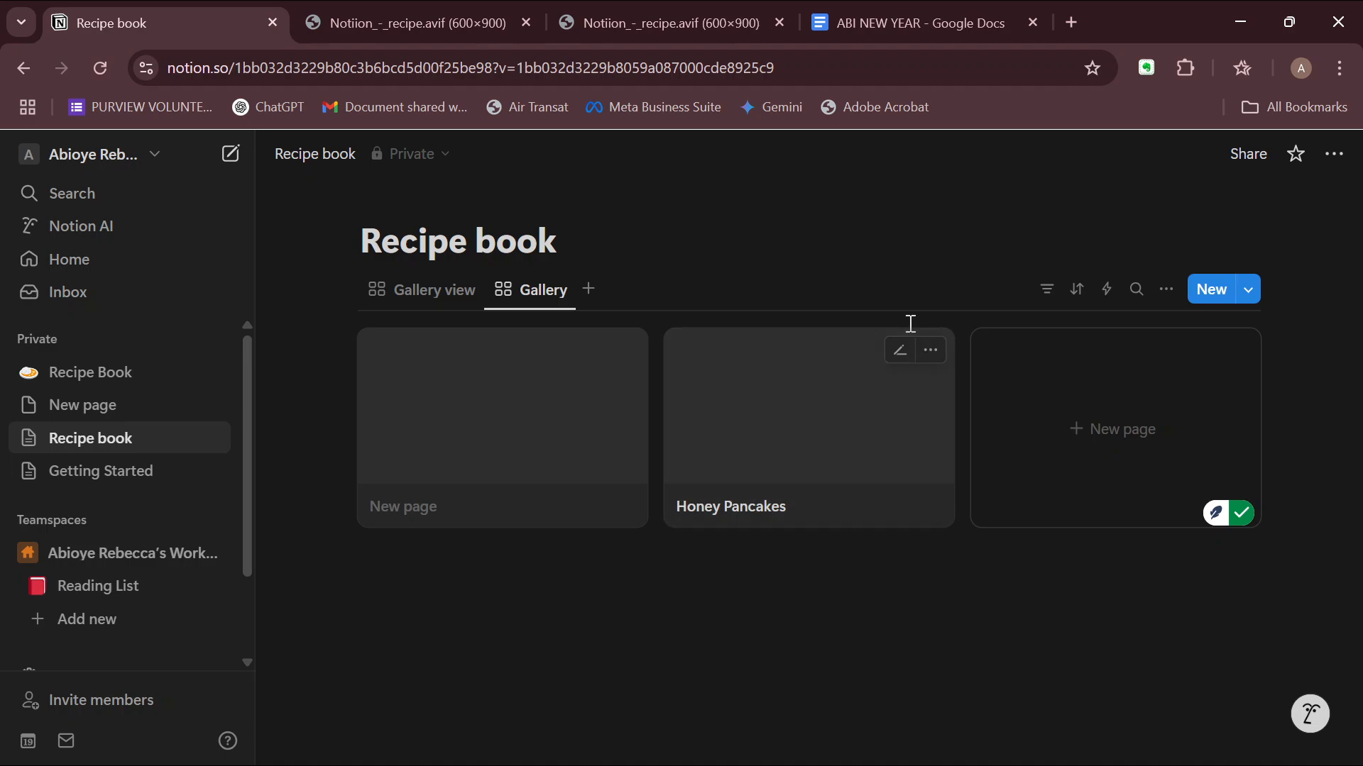
{"action": "left_click", "coordinate": [926, 377]}
{"action": "mouse_move", "coordinate": [349, 302]}
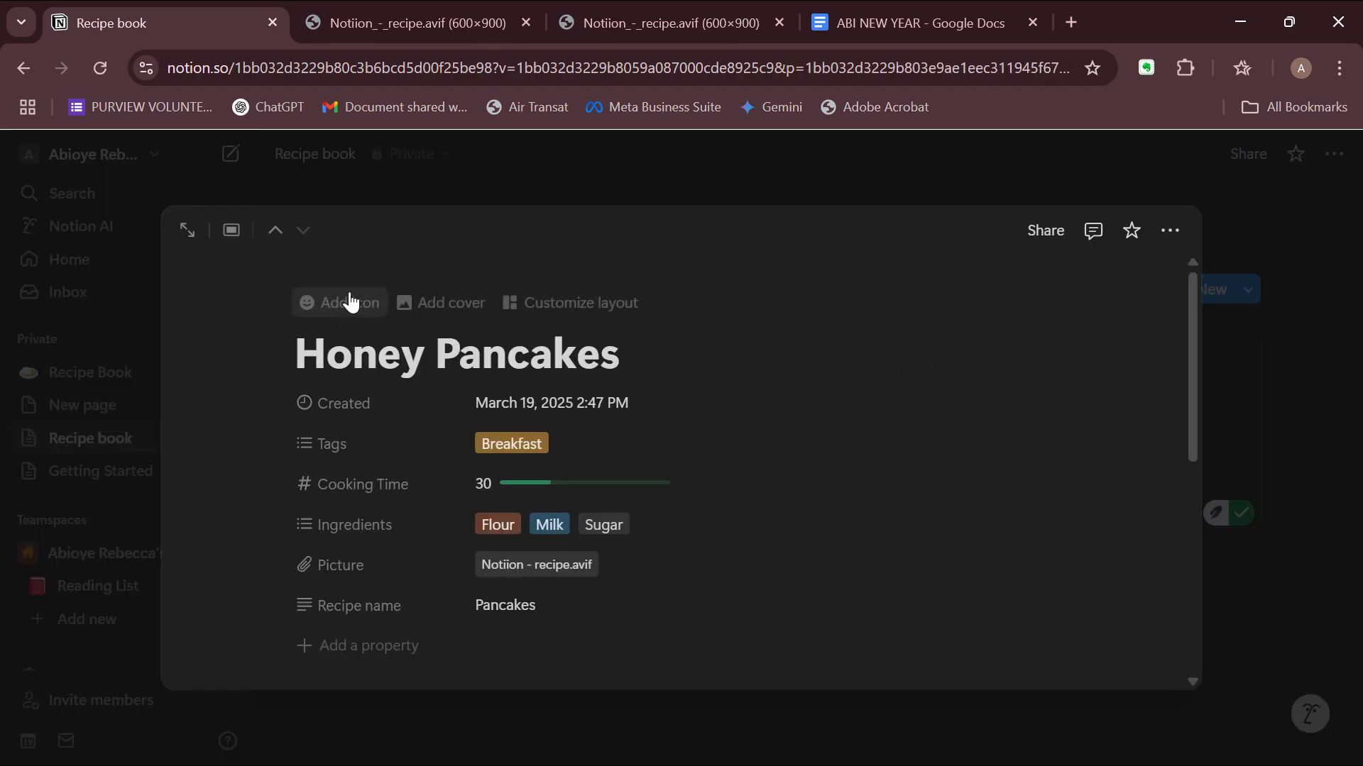
{"action": "left_click", "coordinate": [466, 306]}
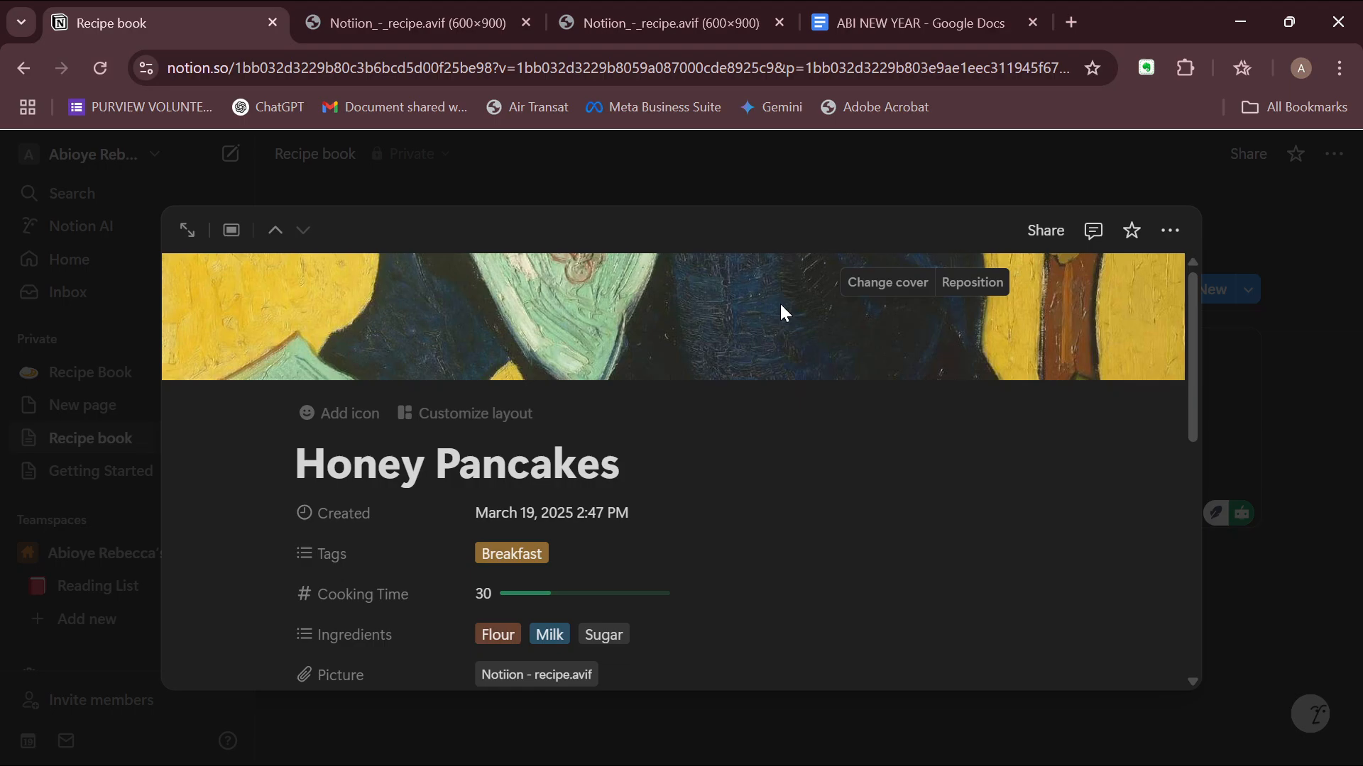
Try to replace the Honey Pancakes cover with an image file uploaded from the computer.
{"action": "left_click", "coordinate": [859, 279]}
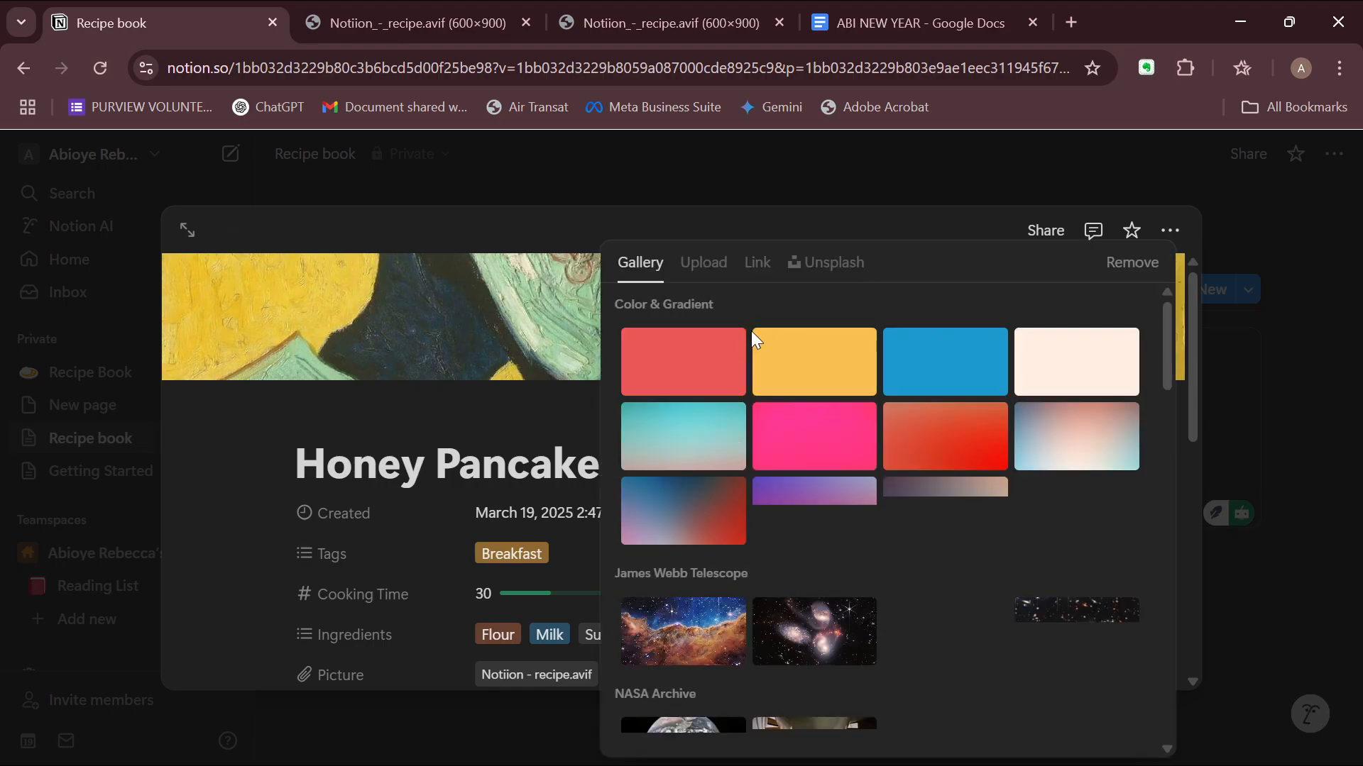
{"action": "left_click", "coordinate": [706, 263]}
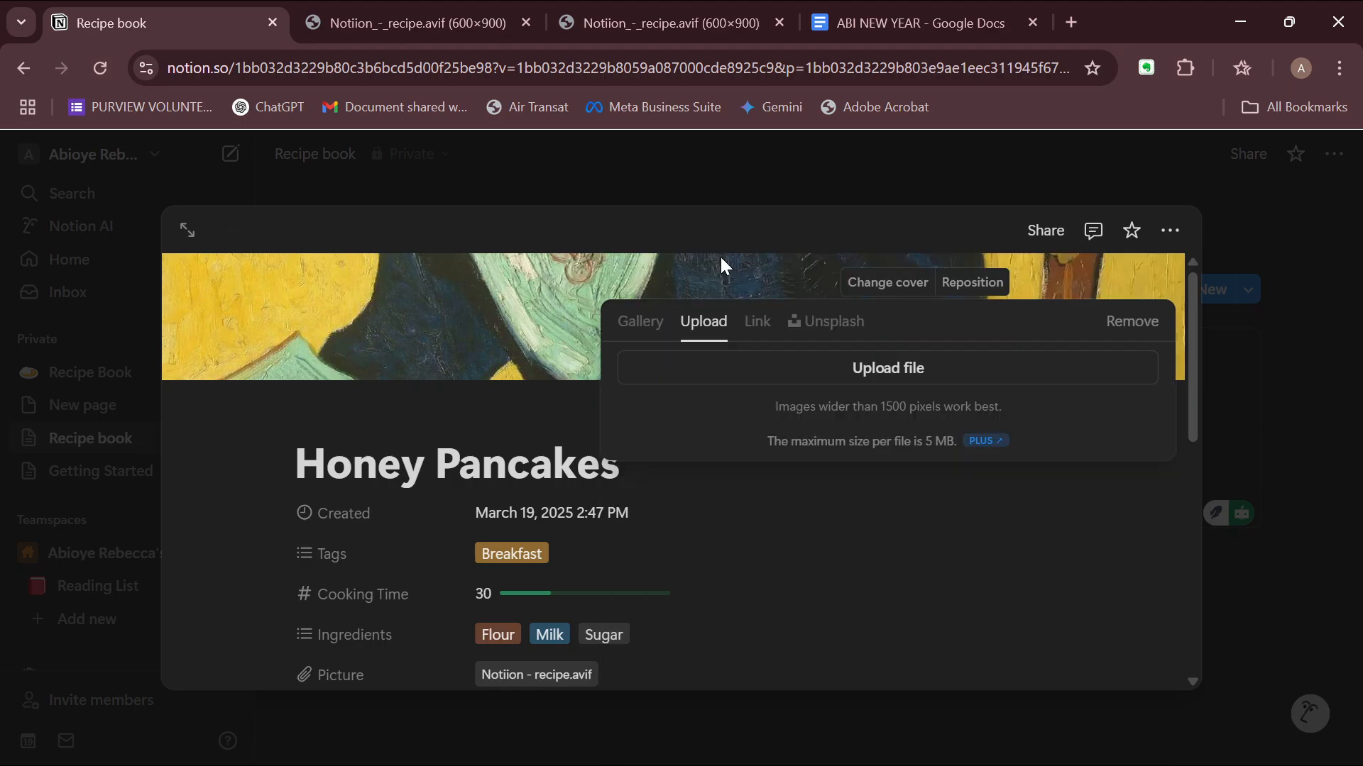
{"action": "left_click", "coordinate": [893, 368]}
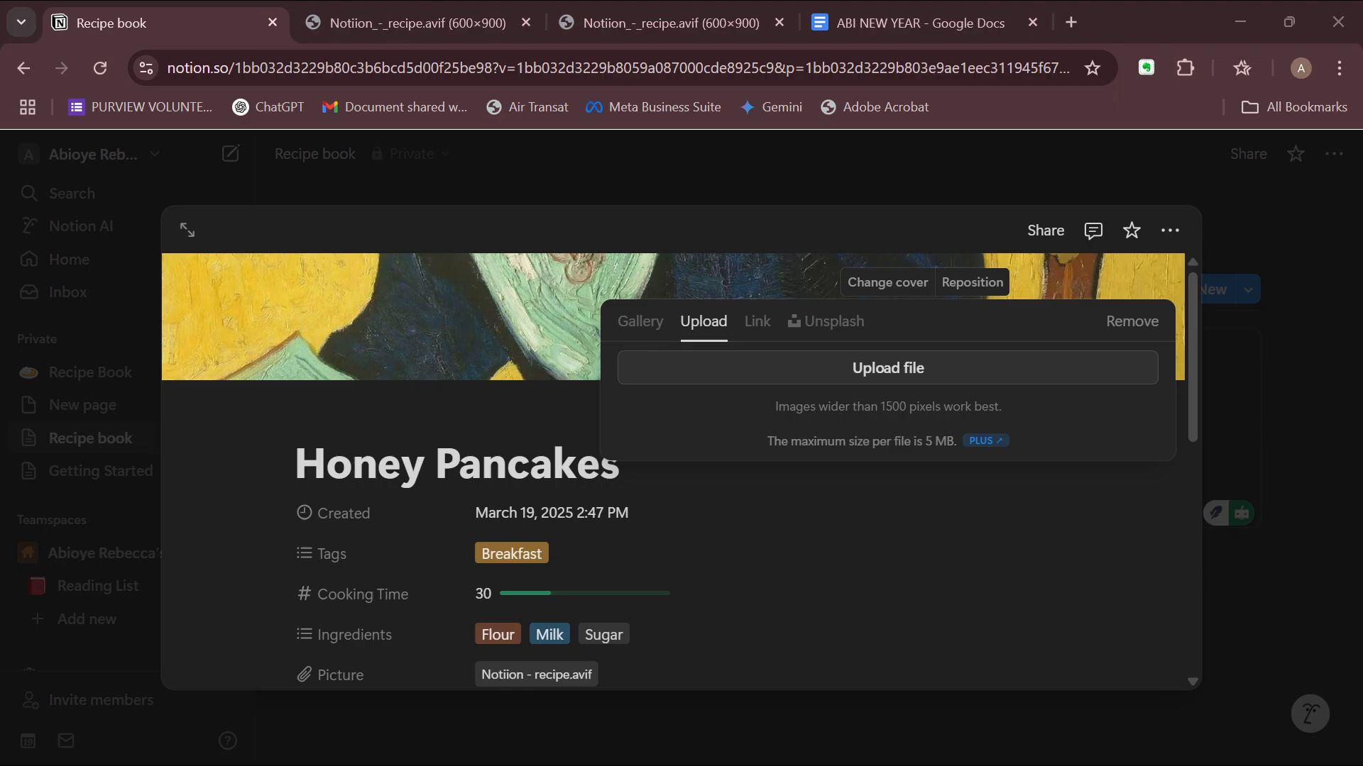
{"action": "left_click", "coordinate": [519, 474]}
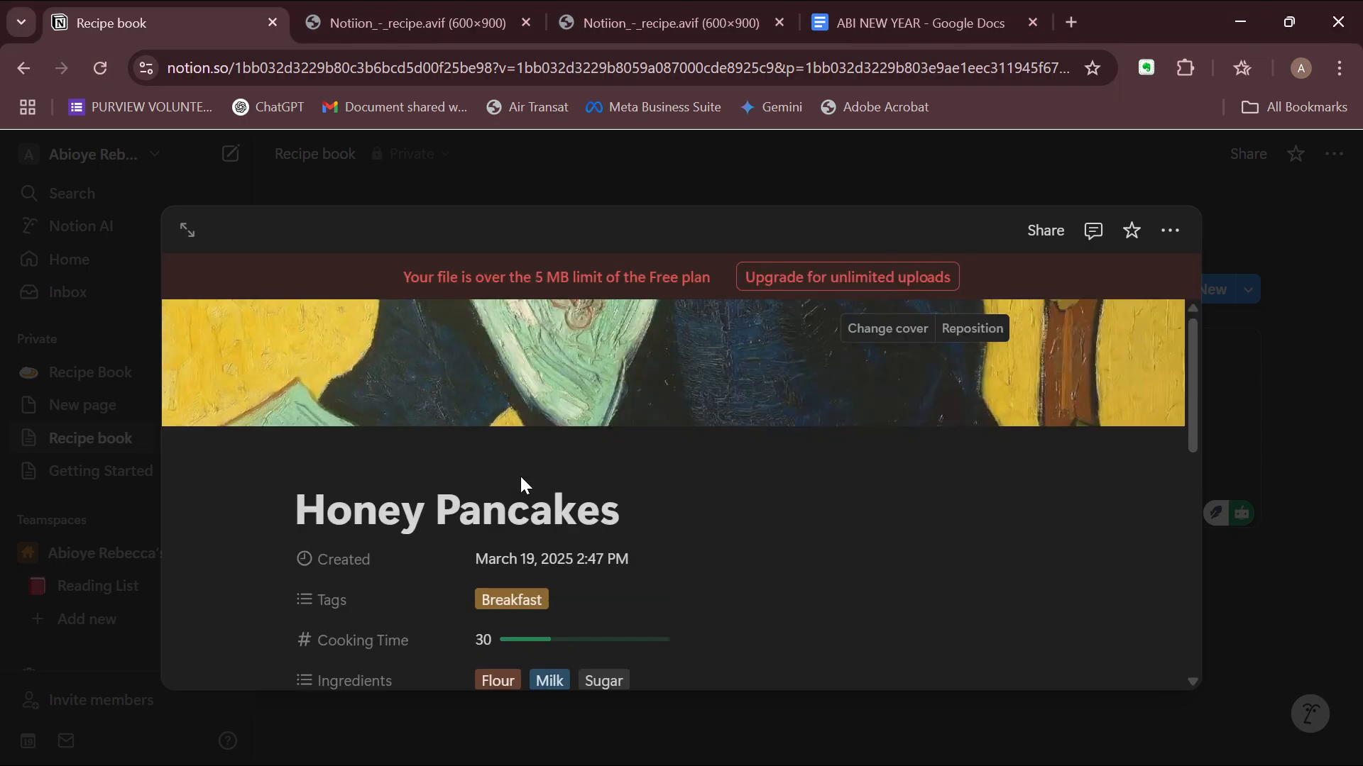
Change the Honey Pancakes cover to an uploaded image of pancakes.
{"action": "left_click", "coordinate": [905, 334]}
{"action": "left_click", "coordinate": [720, 276]}
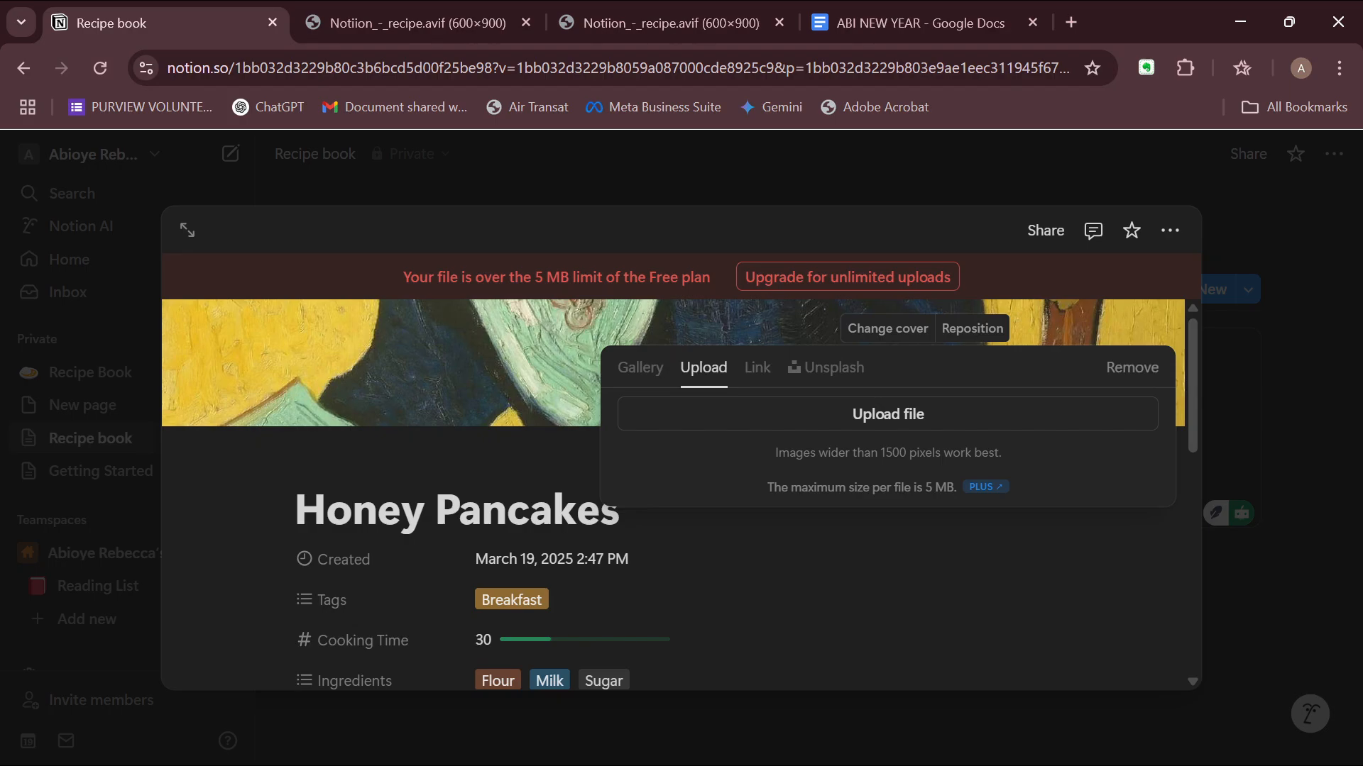
{"action": "left_click", "coordinate": [757, 410]}
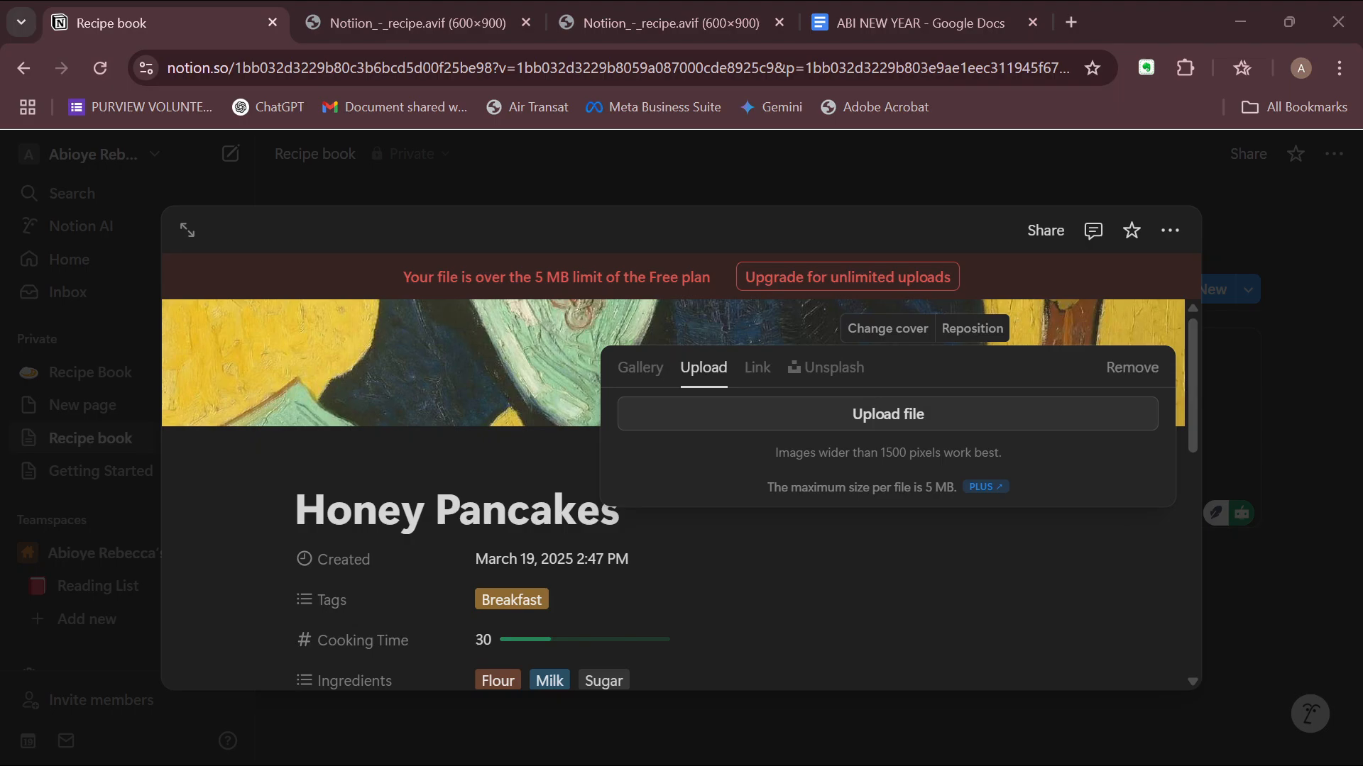
{"action": "double_click", "coordinate": [479, 471]}
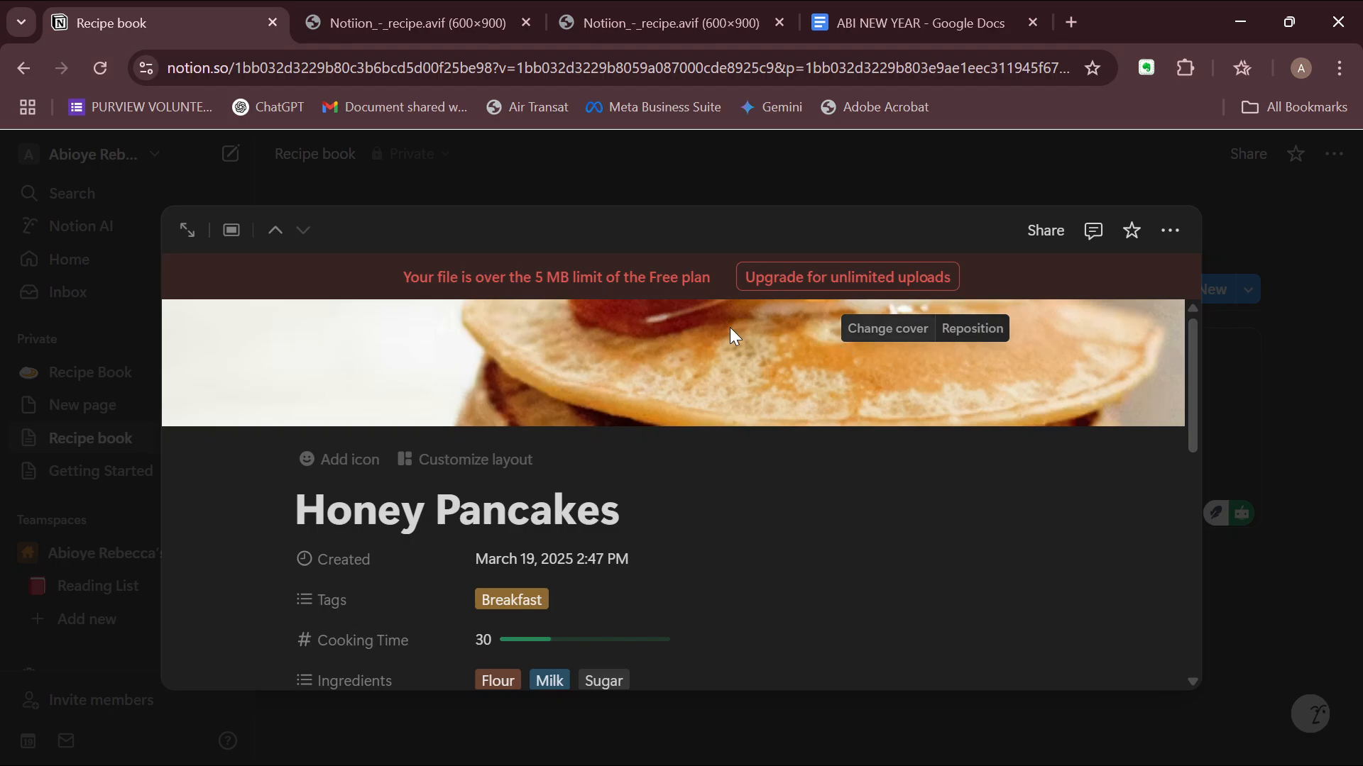
Reposition the pancake cover image within its frame and close the Honey Pancakes page.
{"action": "left_click", "coordinate": [973, 328]}
{"action": "left_click_drag", "start_coordinate": [763, 332], "coordinate": [662, 322]}
{"action": "left_click", "coordinate": [390, 196]}
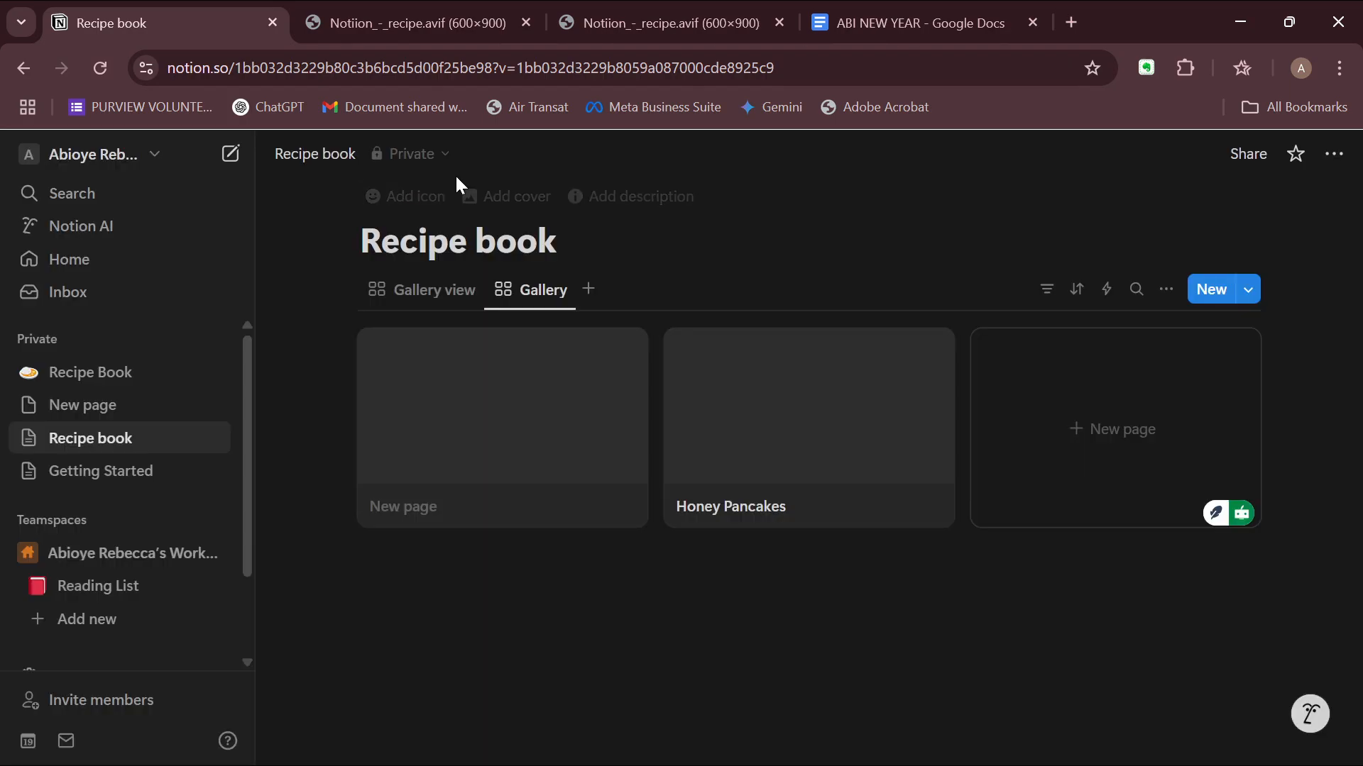